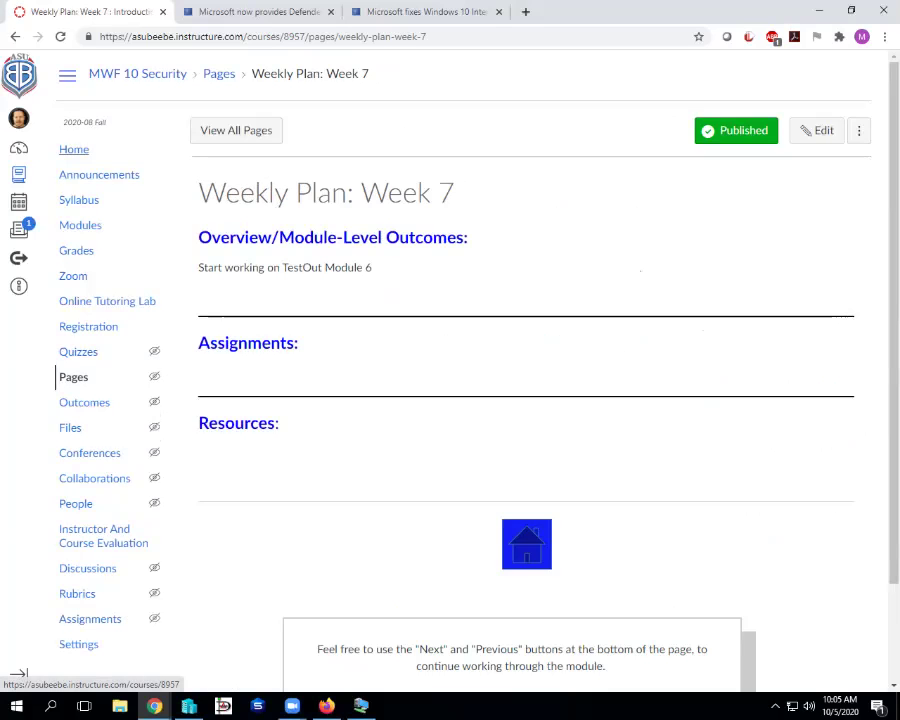
# - Browse the Canvas course home, the Week 8 weekly plan and the TestOut chapter 6 assignment
pyautogui.click(73, 149)
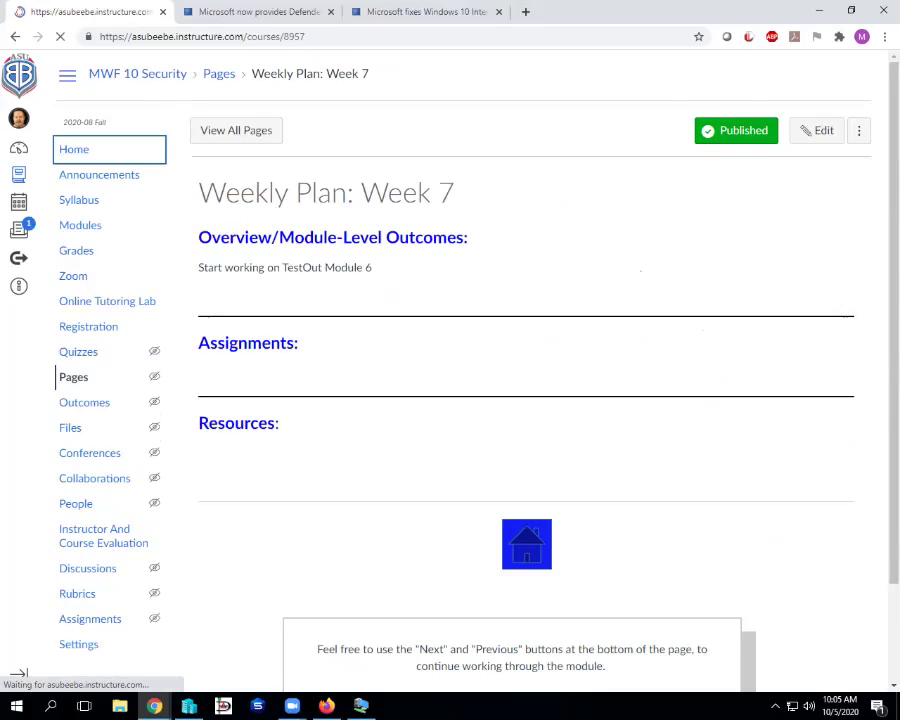
pyautogui.scroll(-1, 440, 380)
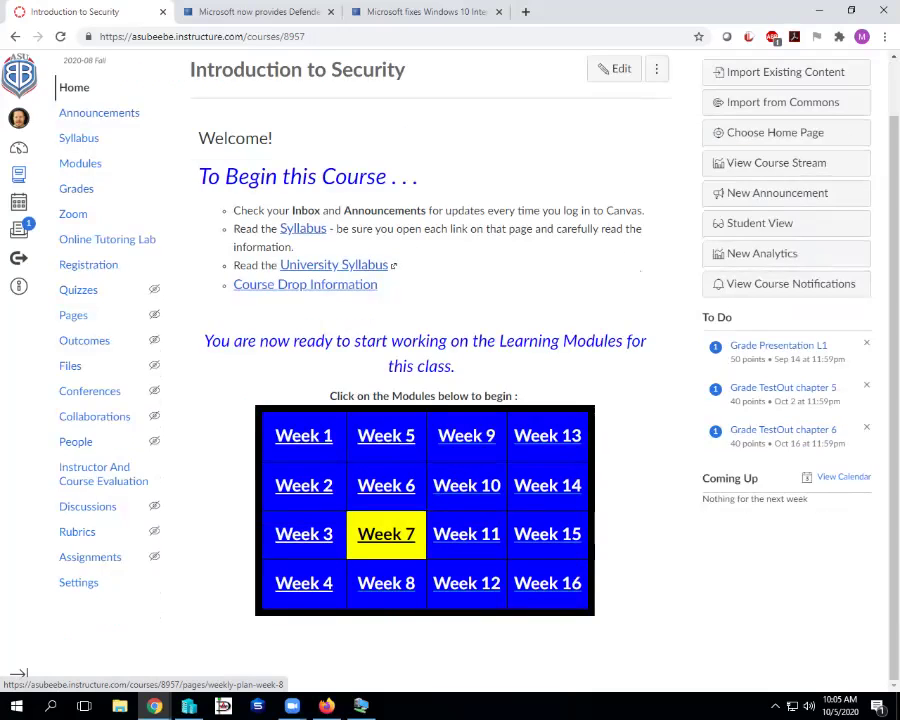
pyautogui.click(390, 583)
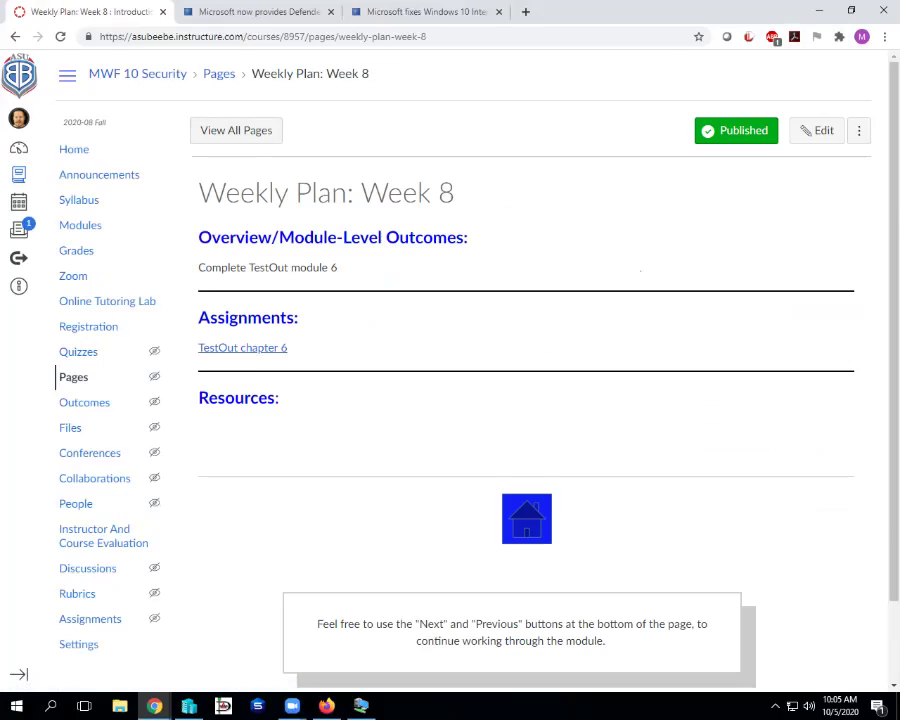
pyautogui.click(252, 348)
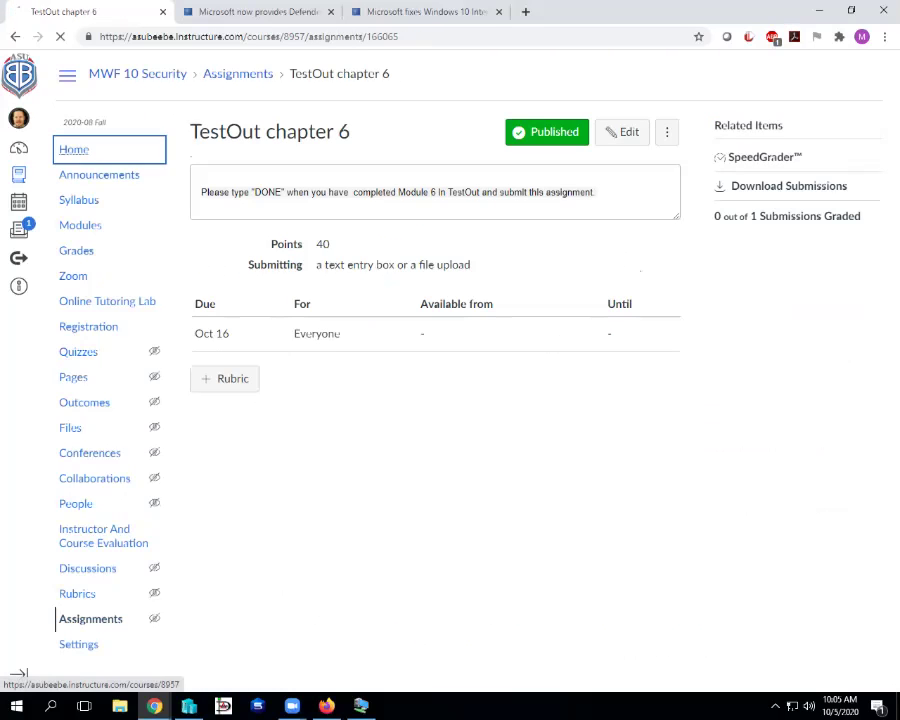
# - Open the Week 7 weekly plan, then switch to the Kali VM in Hyper-V Manager
pyautogui.click(73, 149)
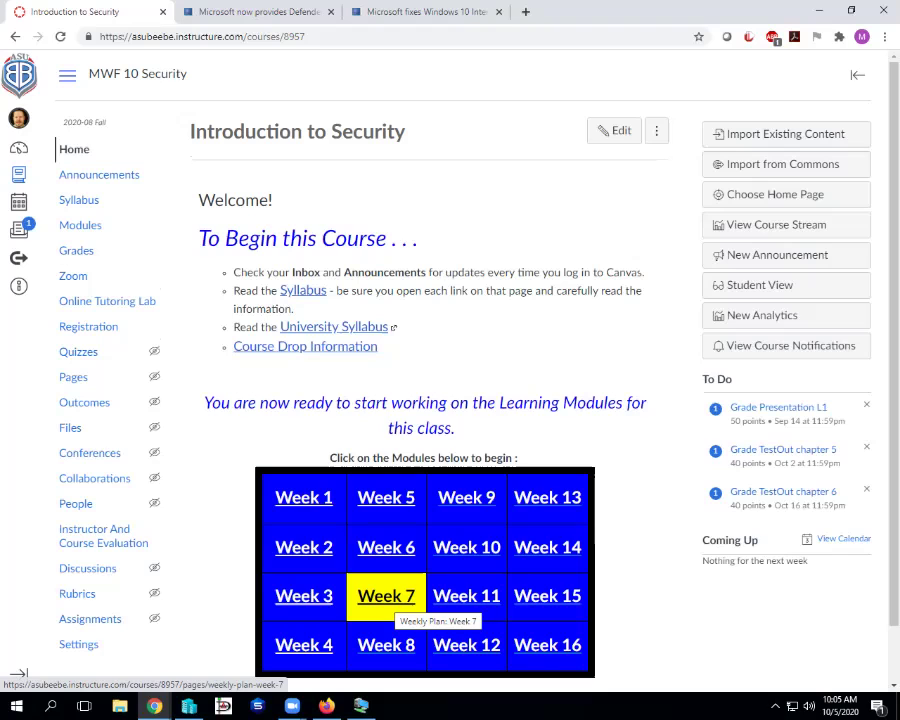
pyautogui.click(392, 598)
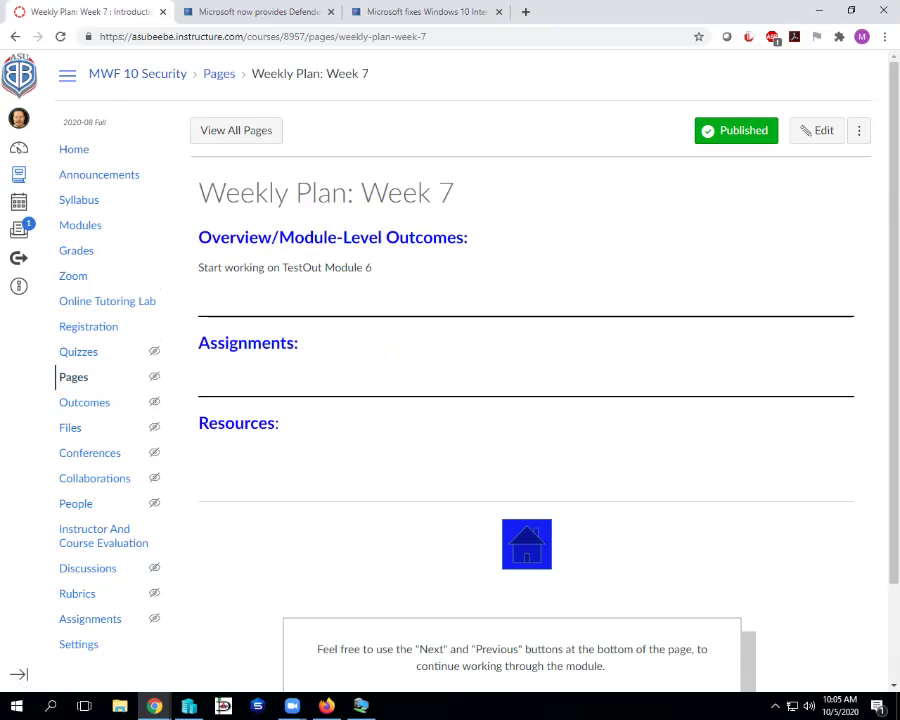
pyautogui.hotkey('alt', 'Tab')
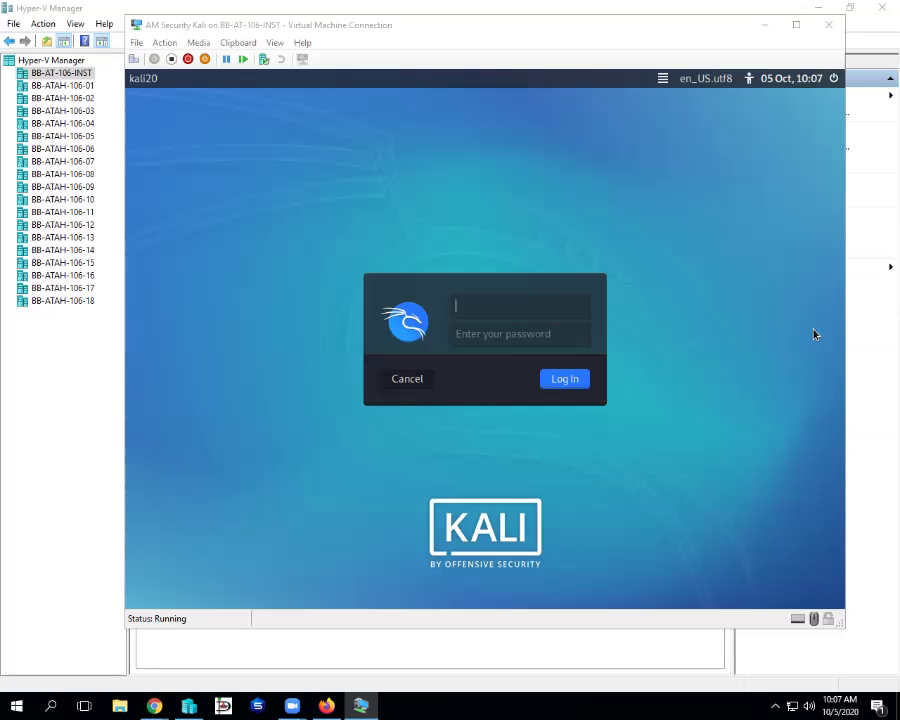
# - Log in to the Kali VM as root with the account password
pyautogui.click(463, 201)
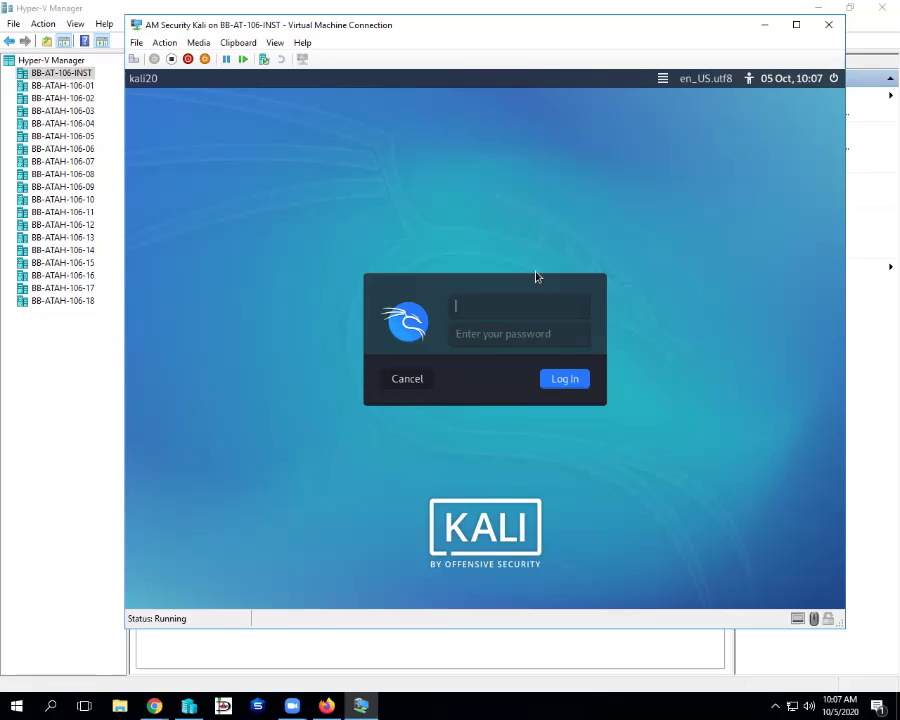
pyautogui.write('root')
pyautogui.press('Tab')
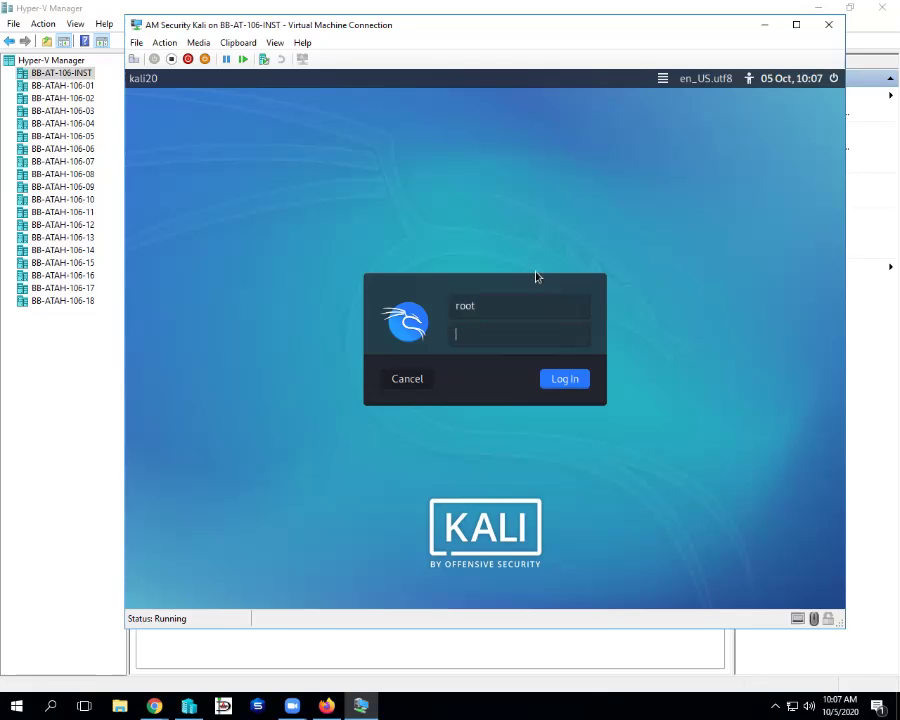
pyautogui.write('********')
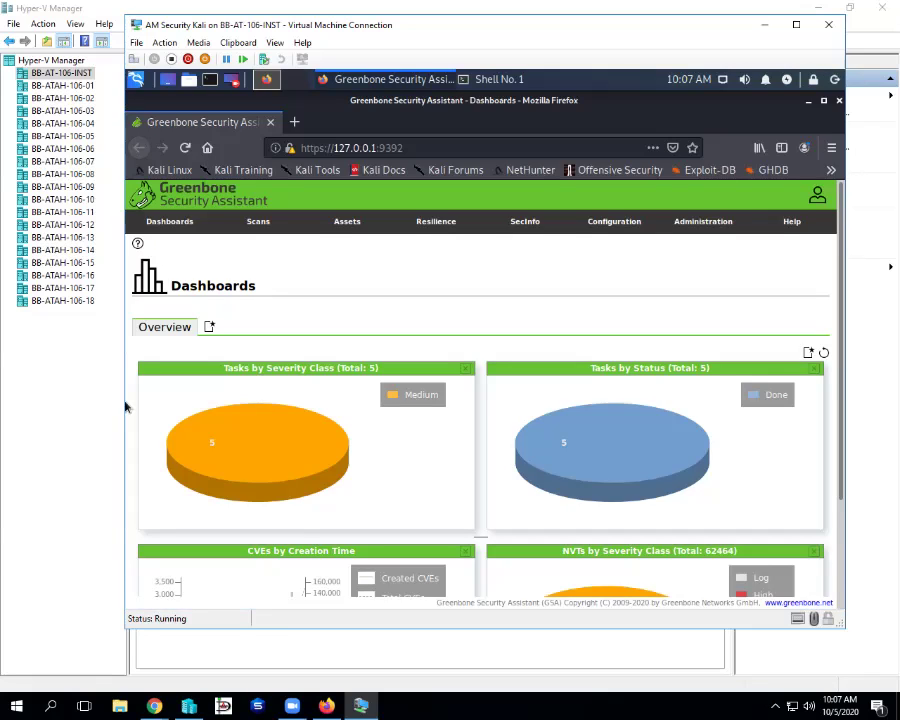
# - Scan the Greenbone dashboard charts, then open the Scans > Tasks list
pyautogui.scroll(-3, 440, 298)
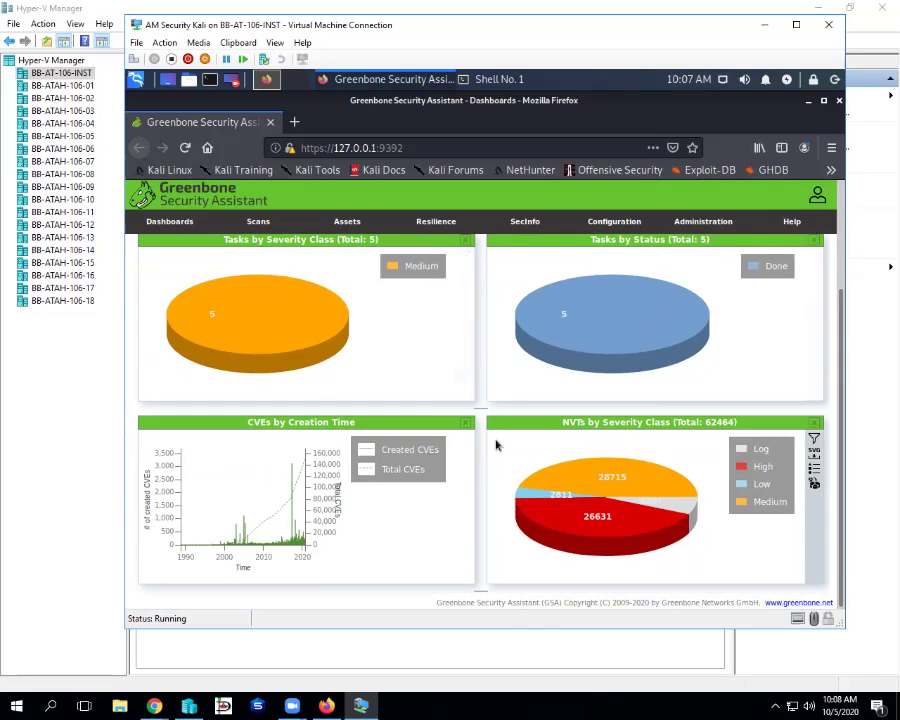
pyautogui.scroll(3, 483, 443)
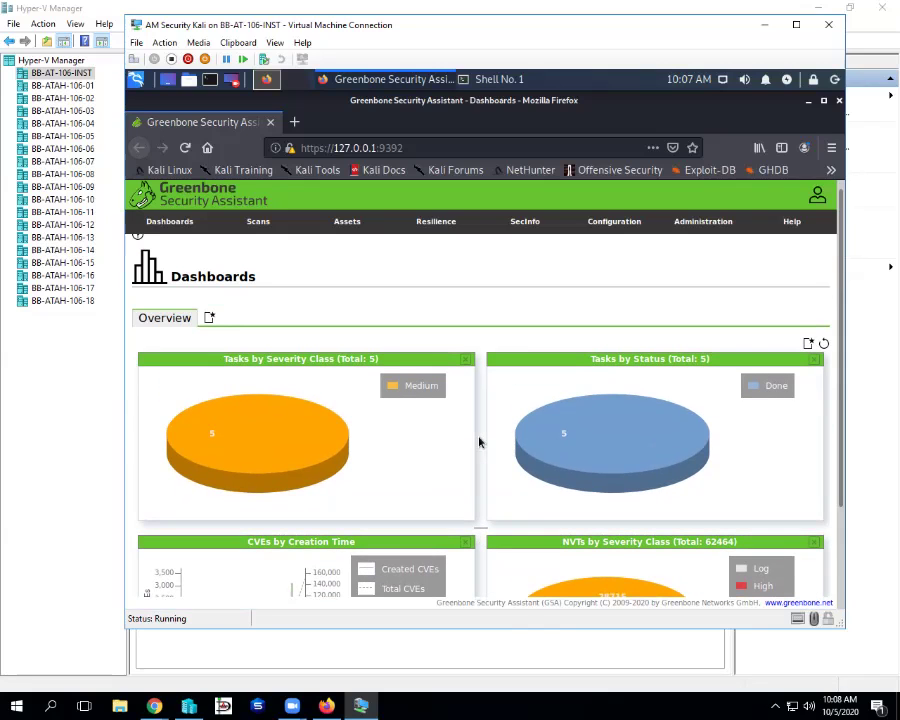
pyautogui.click(252, 224)
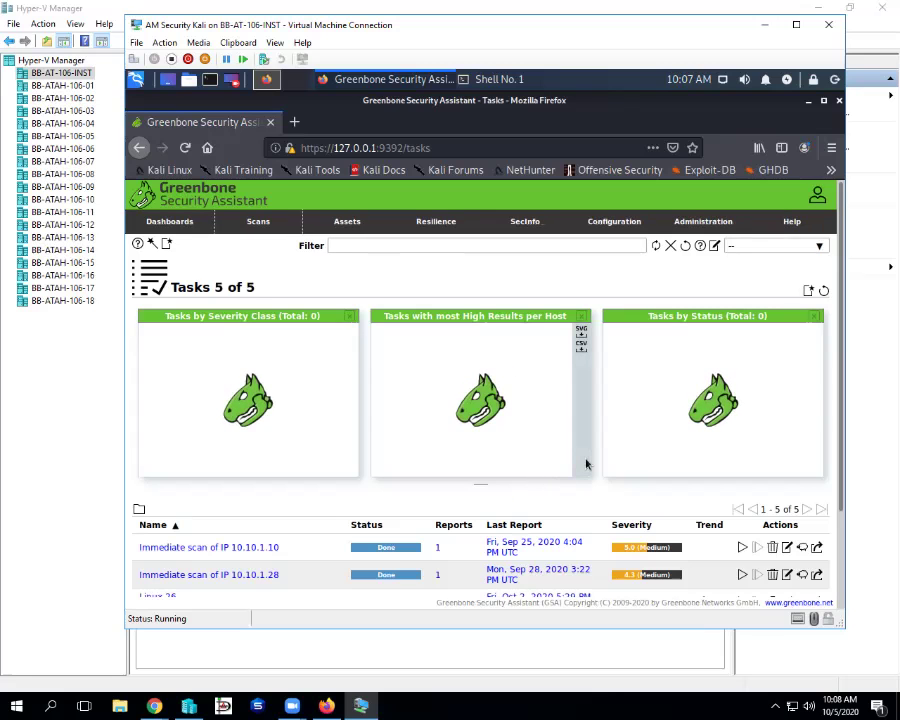
# - Scroll to the task table showing all five tasks marked Done
pyautogui.scroll(-2, 586, 464)
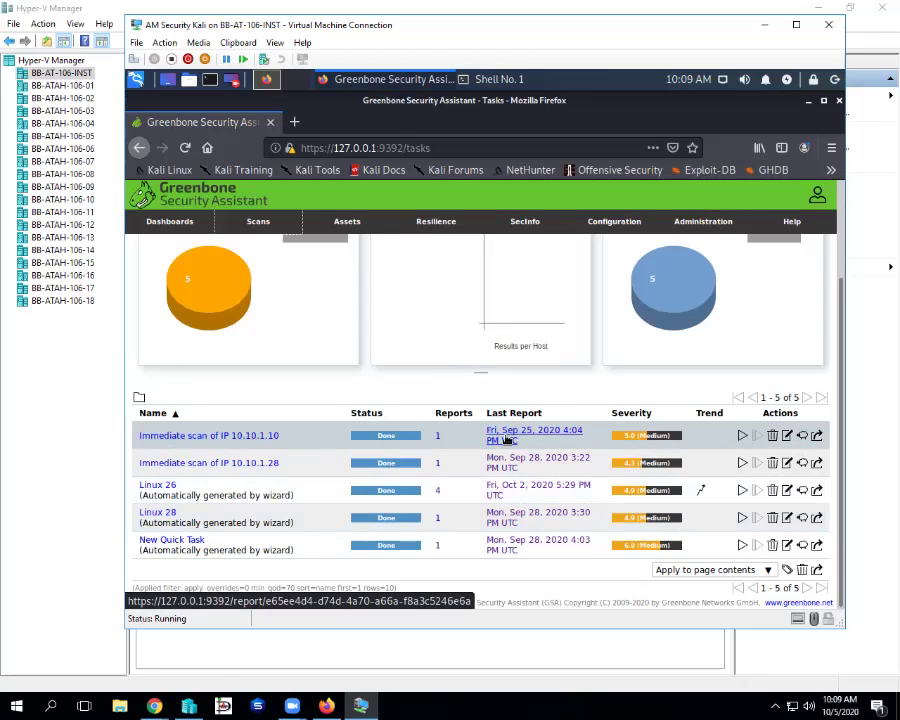
# - Open the Sep 25, 2020 report for 10.10.1.10 and expand its DCE/RPC finding in Results
pyautogui.click(507, 439)
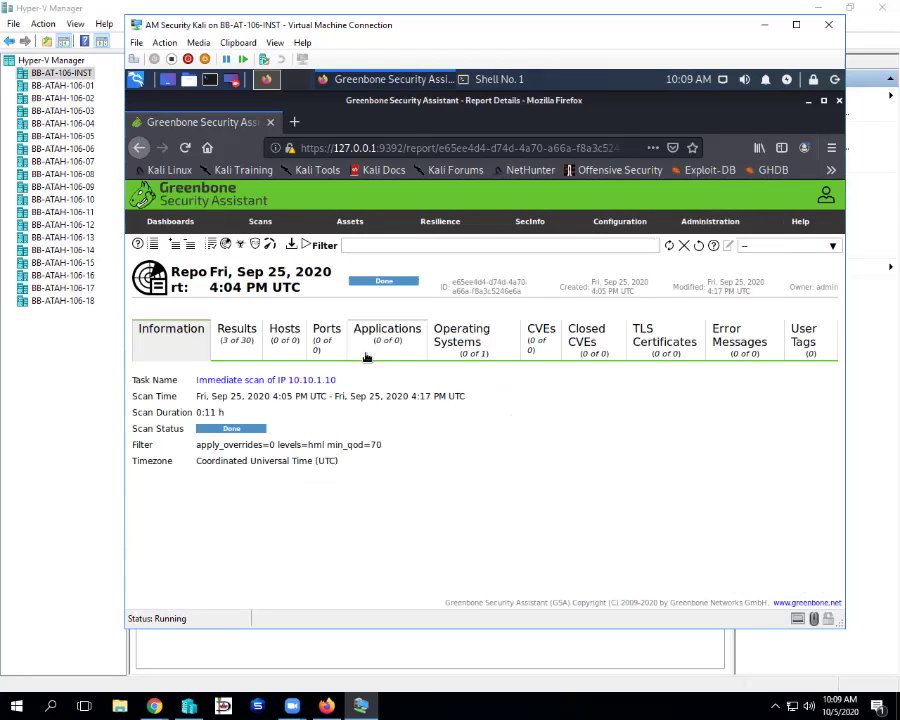
pyautogui.click(230, 336)
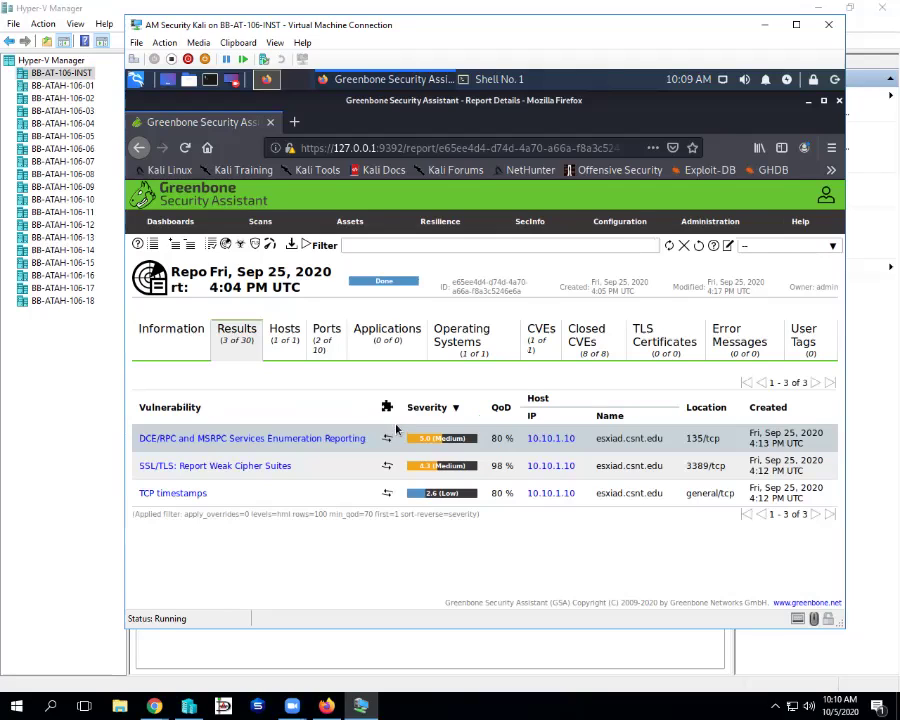
pyautogui.click(283, 440)
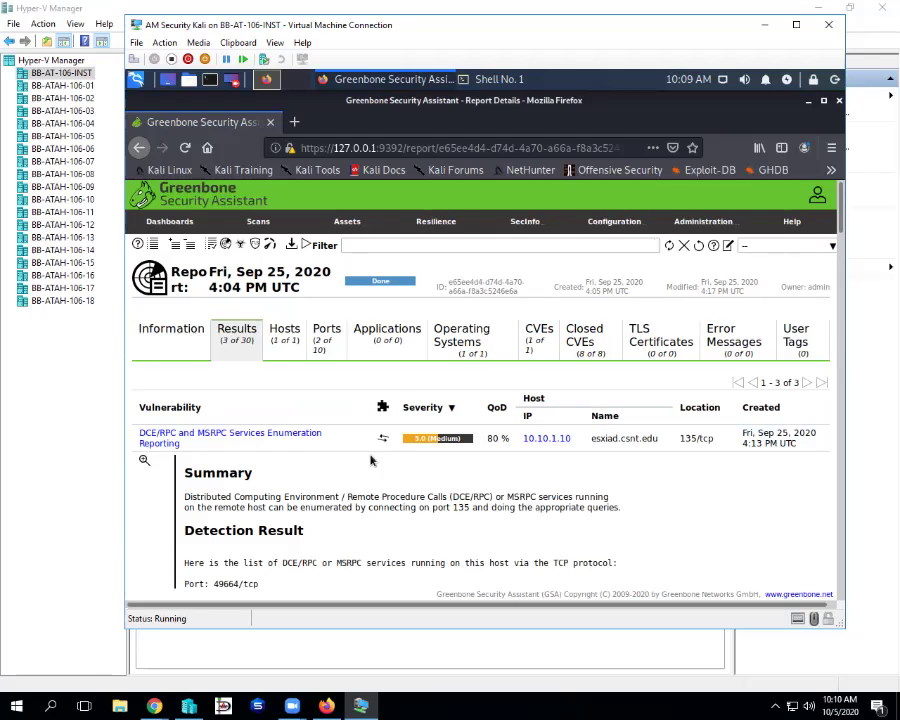
# - Read the DCE/RPC detection details and highlight the suggested mitigation under Solution
pyautogui.scroll(-2, 573, 485)
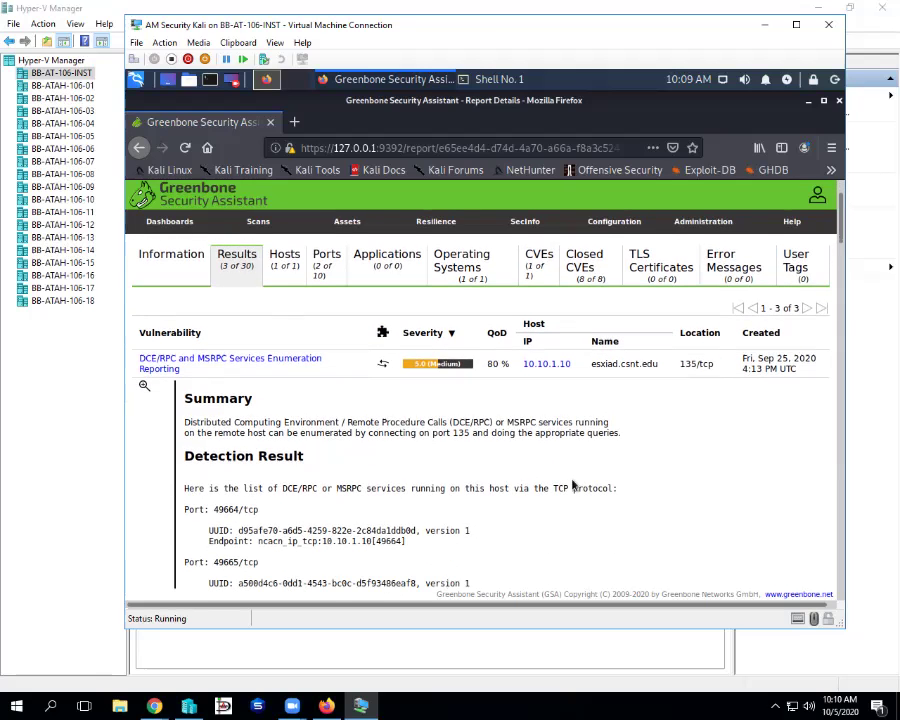
pyautogui.scroll(-20, 573, 485)
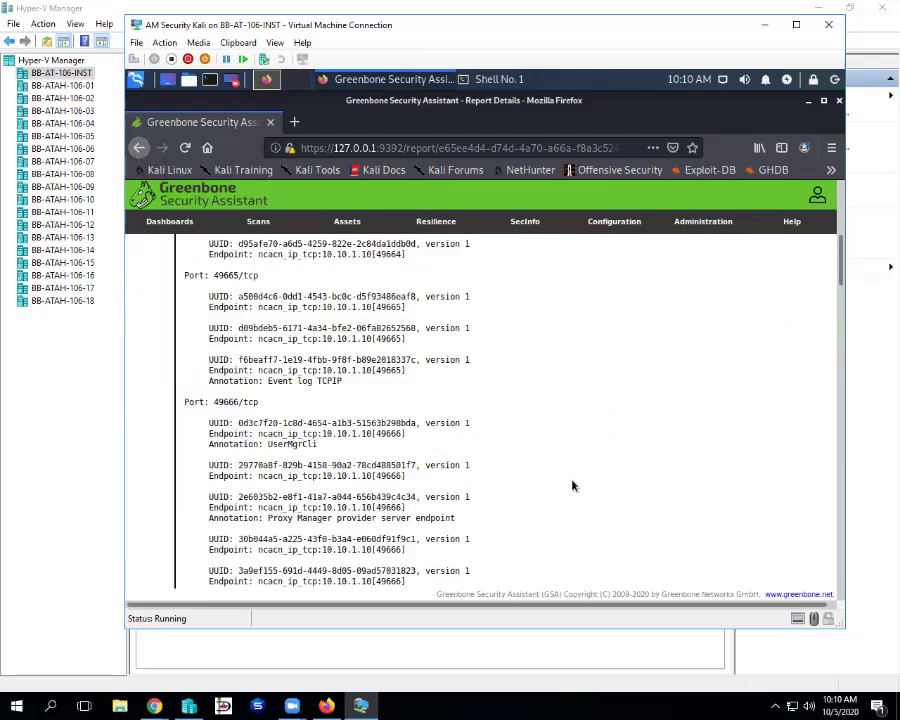
pyautogui.scroll(-20, 573, 486)
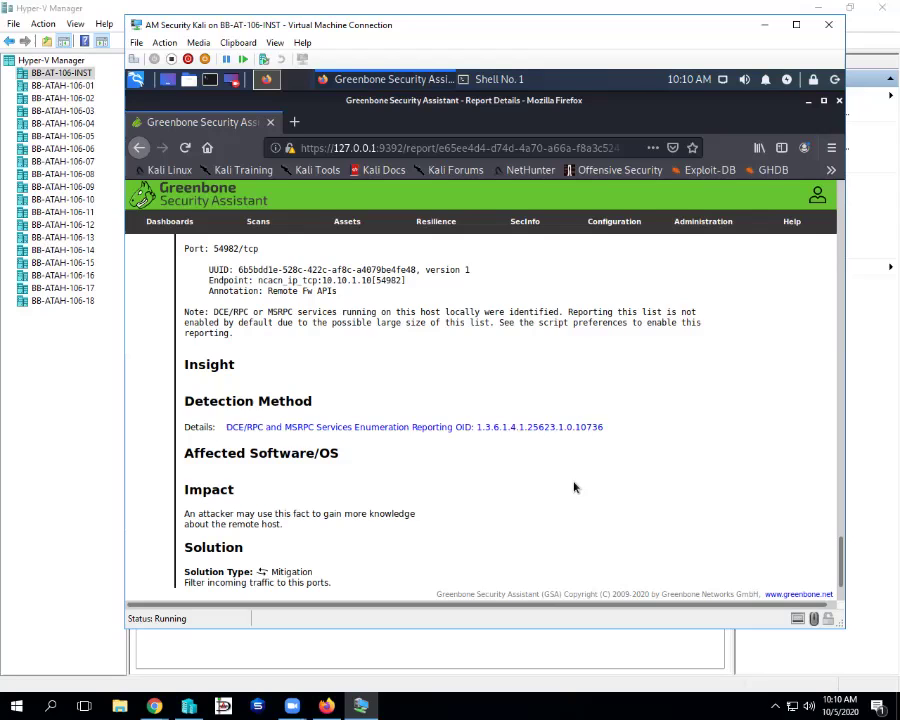
pyautogui.scroll(-1, 560, 464)
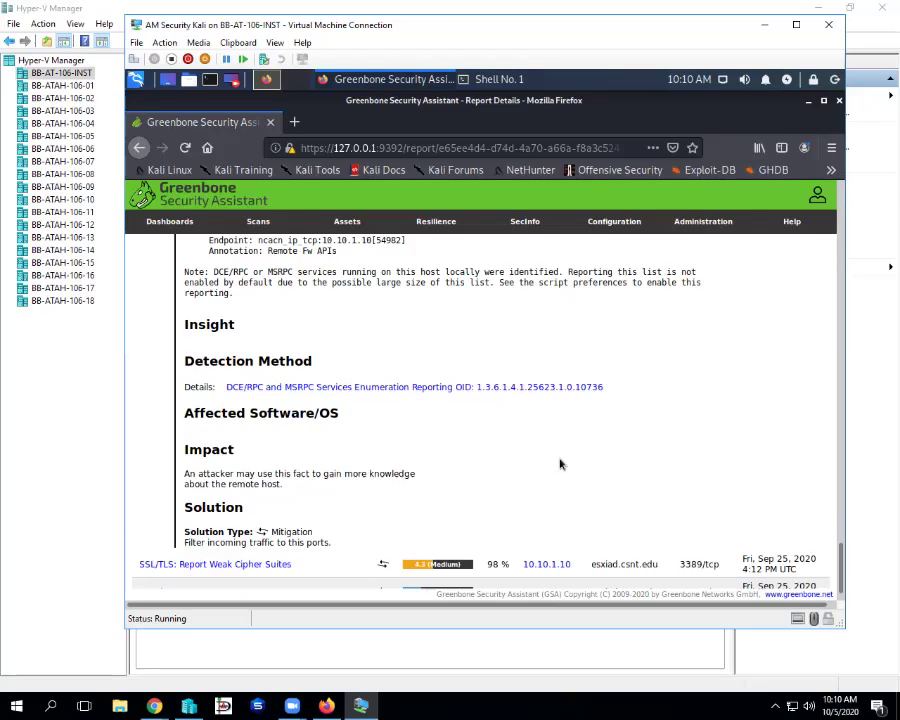
pyautogui.scroll(-2, 560, 464)
pyautogui.scroll(-1, 560, 464)
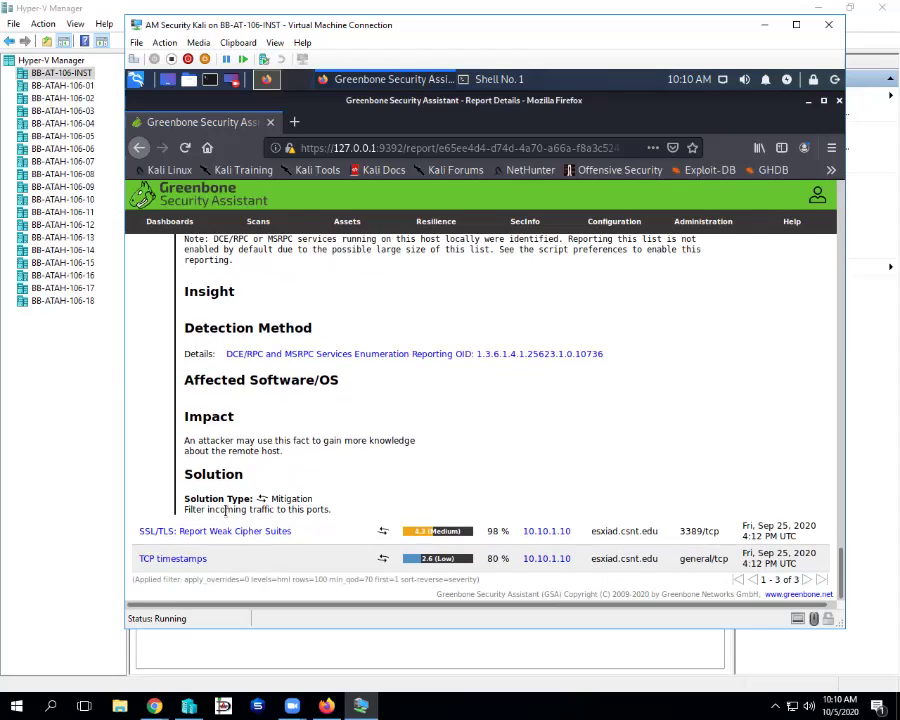
pyautogui.moveTo(184, 509); pyautogui.dragTo(321, 509)
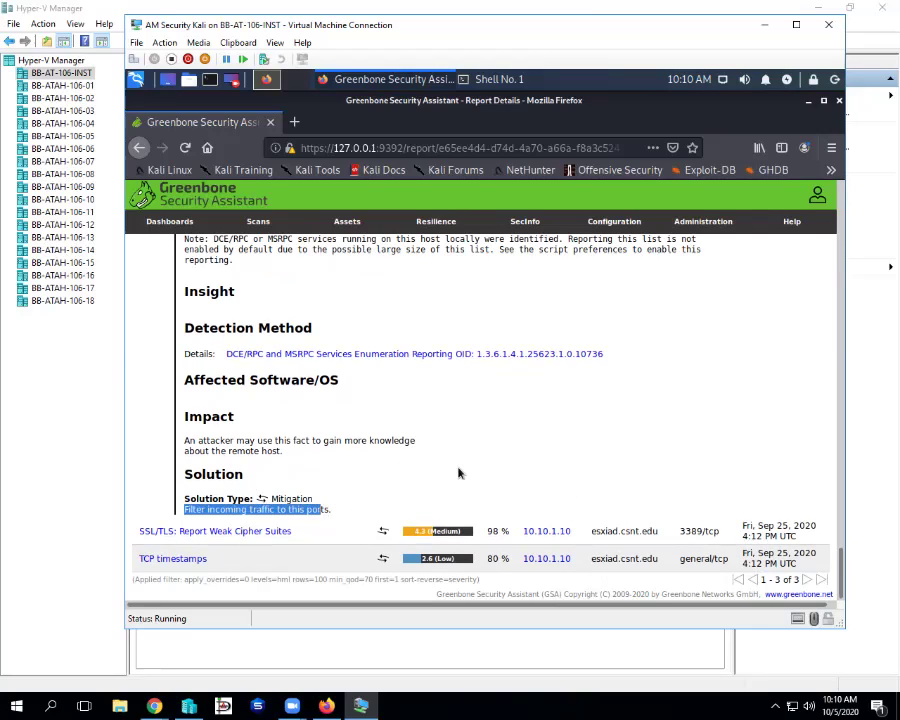
pyautogui.click(458, 473)
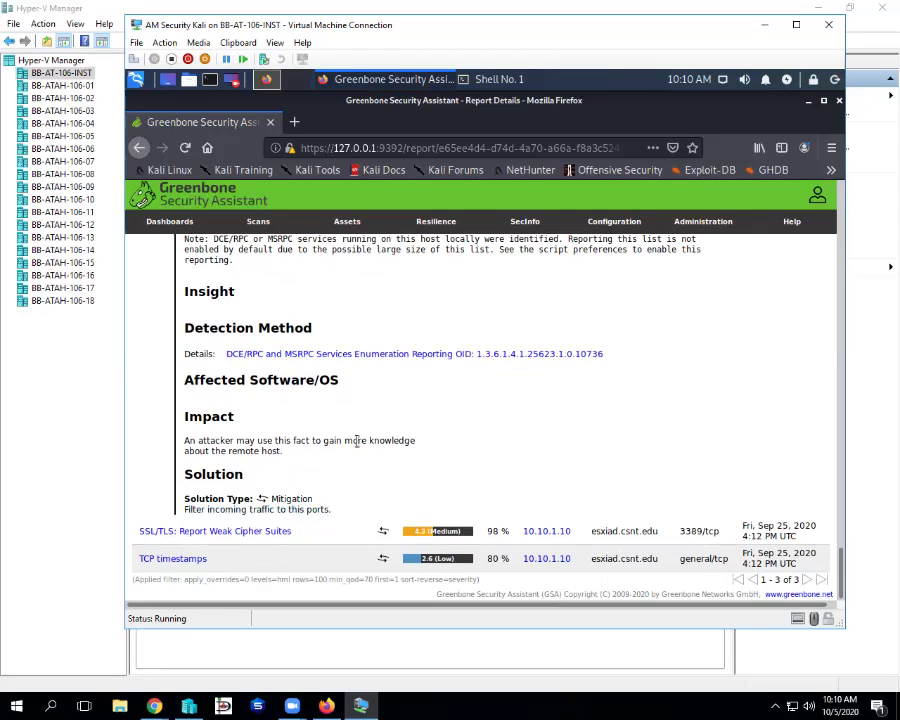
# - Return to the top and collapse the DCE/RPC finding to the three-result list
pyautogui.scroll(10, 363, 450)
pyautogui.scroll(15, 370, 456)
pyautogui.scroll(15, 370, 452)
pyautogui.scroll(10, 370, 452)
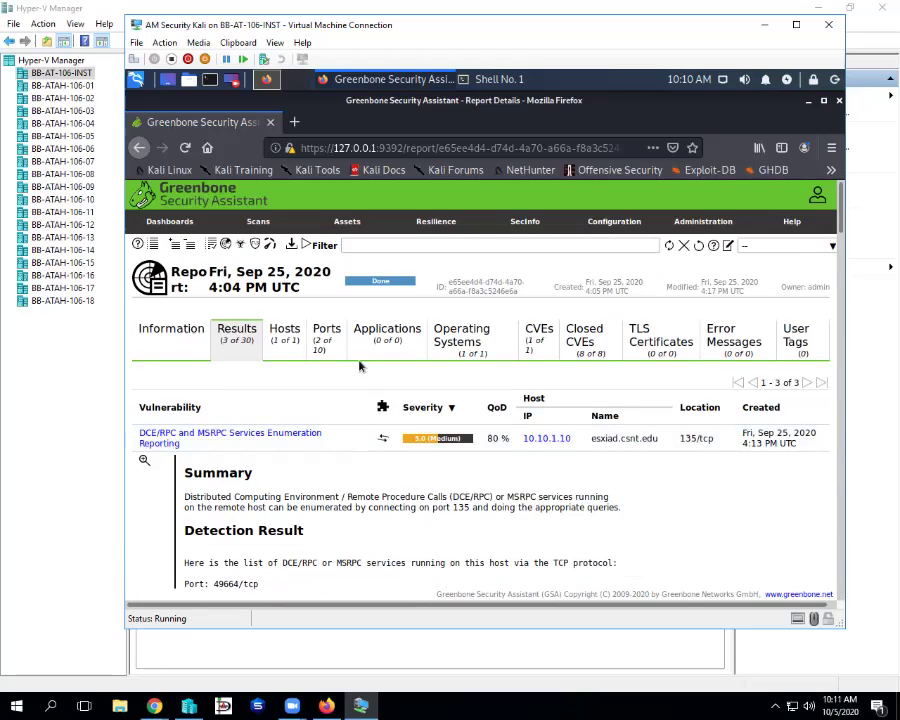
pyautogui.click(353, 447)
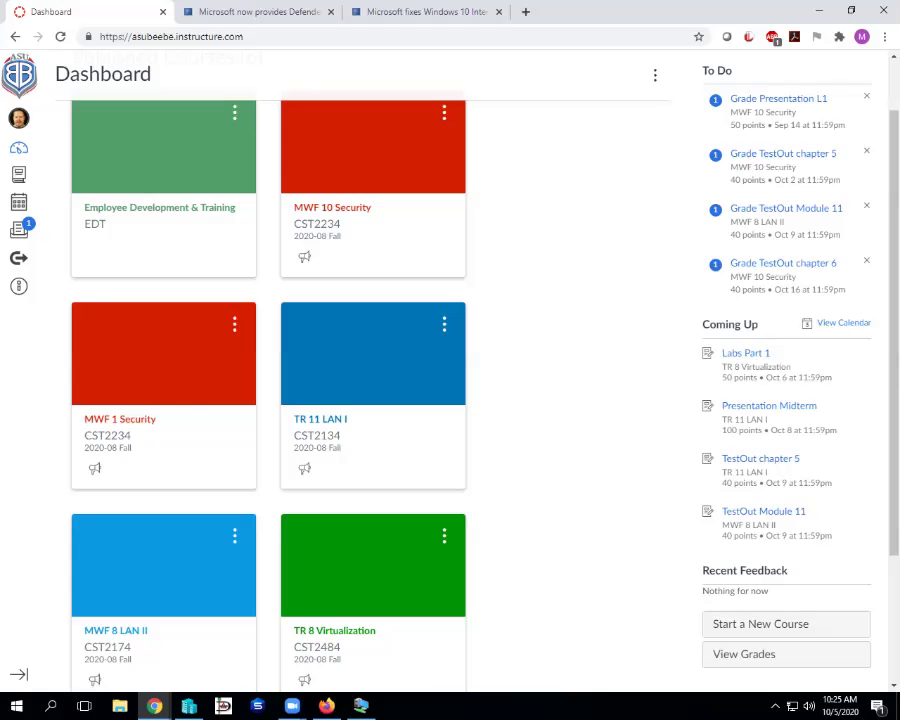
# - Scroll the Canvas Dashboard to the top, then move to the Defender updates article
pyautogui.scroll(1, 783, 265)
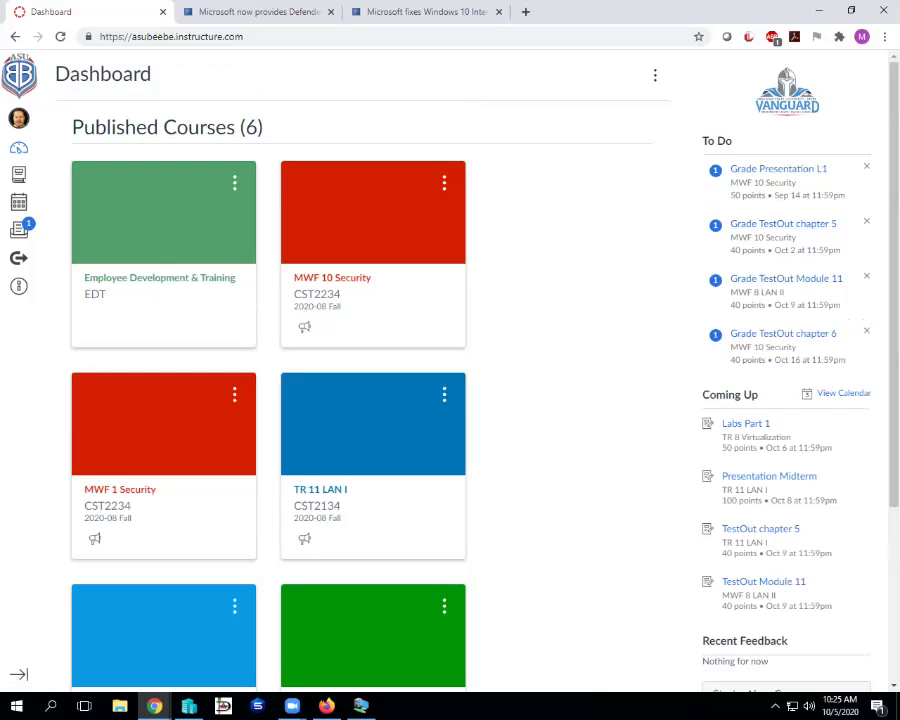
pyautogui.hotkey('ctrl', 'Tab')
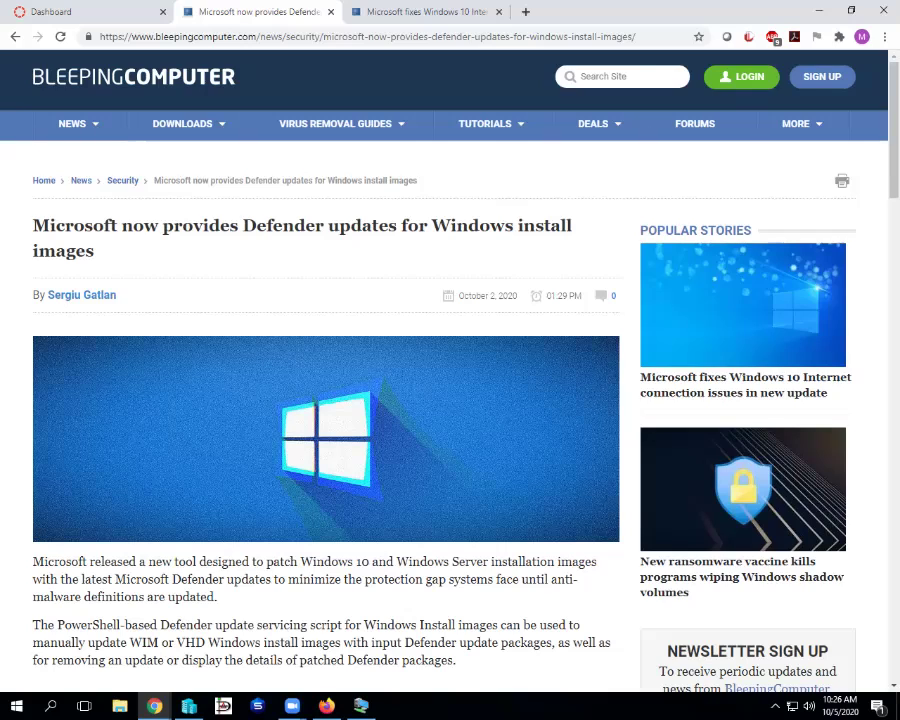
# - Read the Defender article down to the DefenderUpdateWinImage.ps1 servicing-tool instructions
pyautogui.scroll(-3, 450, 400)
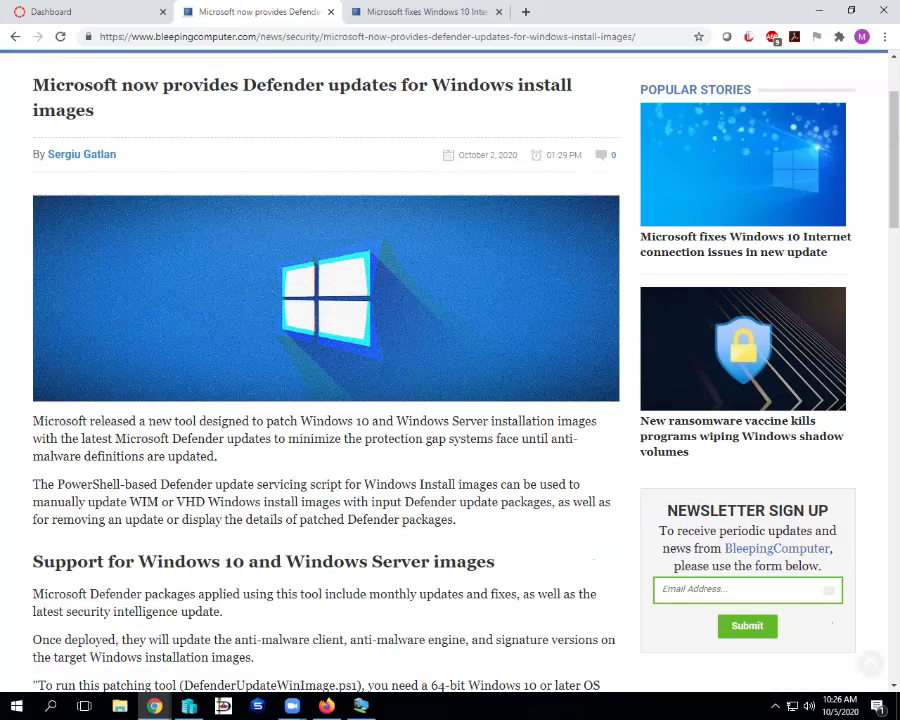
pyautogui.scroll(-2, 450, 400)
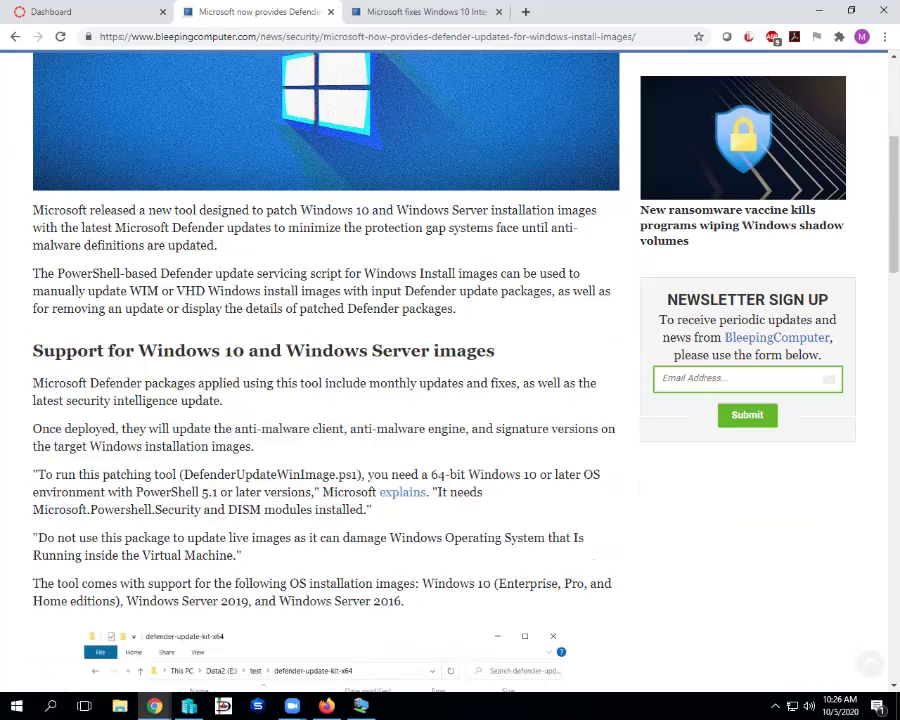
pyautogui.scroll(-1, 450, 370)
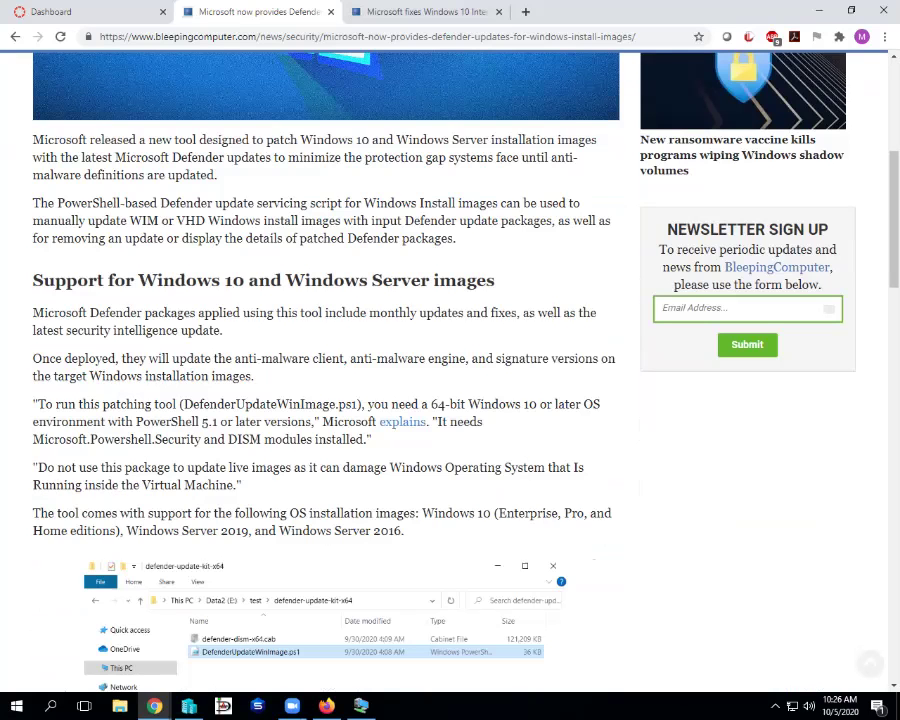
pyautogui.scroll(-5, 450, 370)
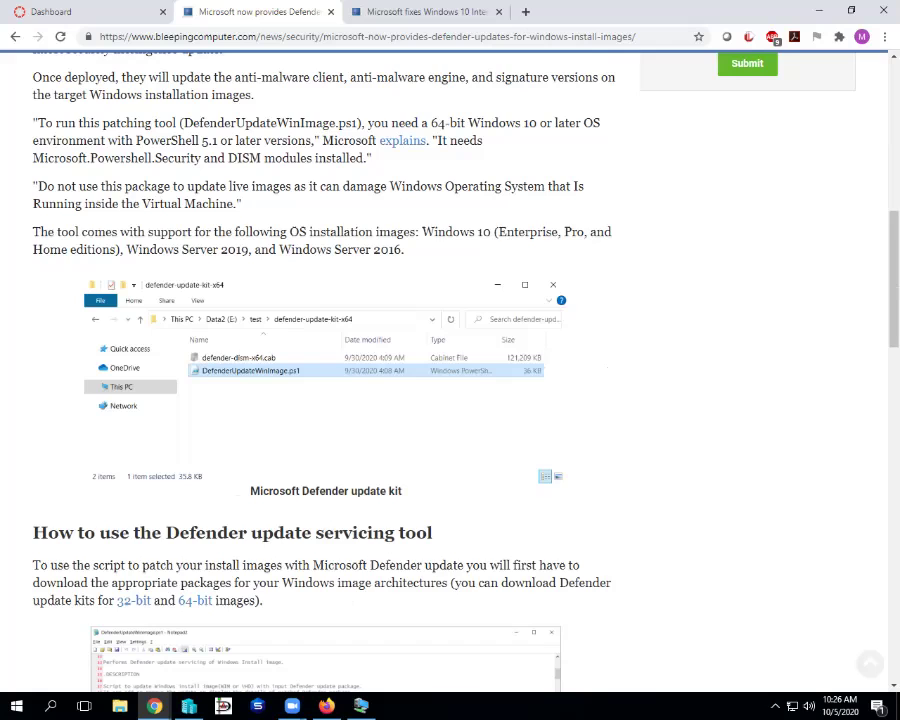
pyautogui.scroll(-1, 450, 370)
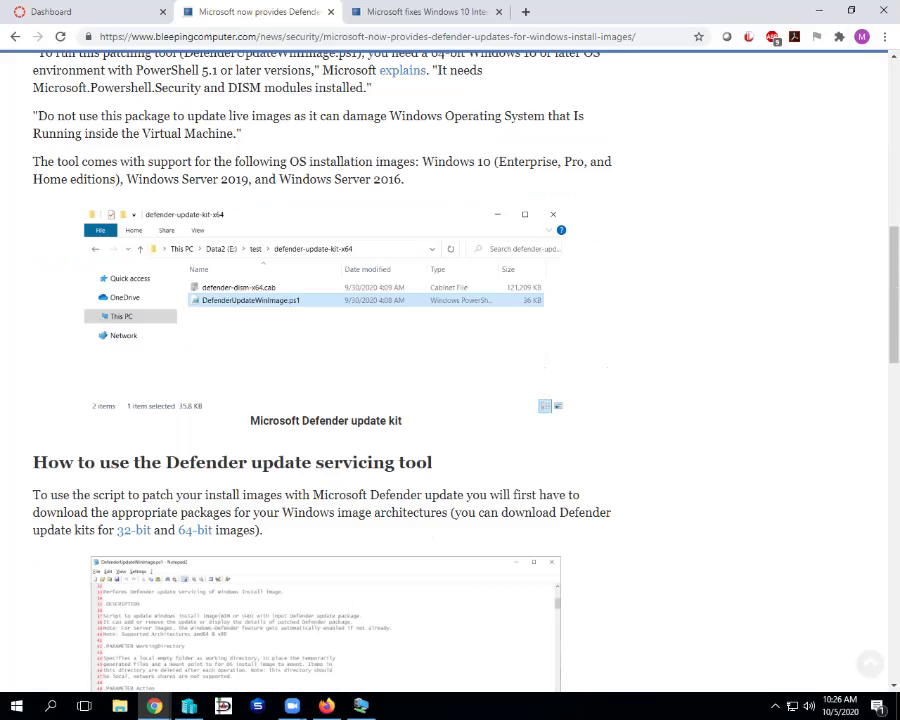
pyautogui.scroll(-3, 450, 370)
pyautogui.scroll(2, 450, 370)
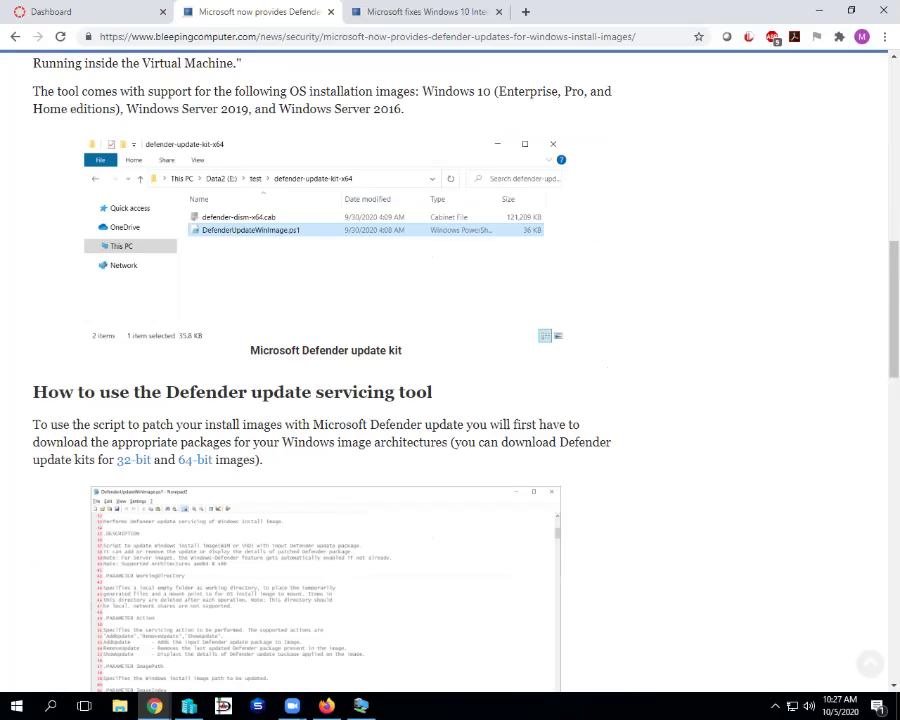
pyautogui.scroll(-1, 450, 370)
# - Finish the Defender article and switch to the Windows 10 Internet connection fix article
pyautogui.scroll(-5, 450, 370)
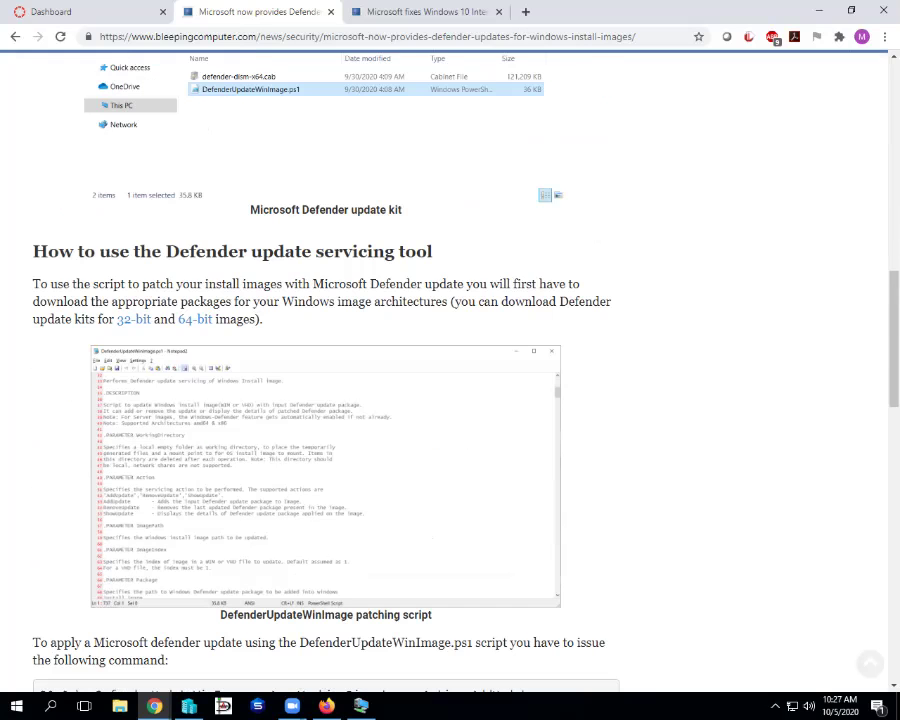
pyautogui.scroll(-1, 450, 370)
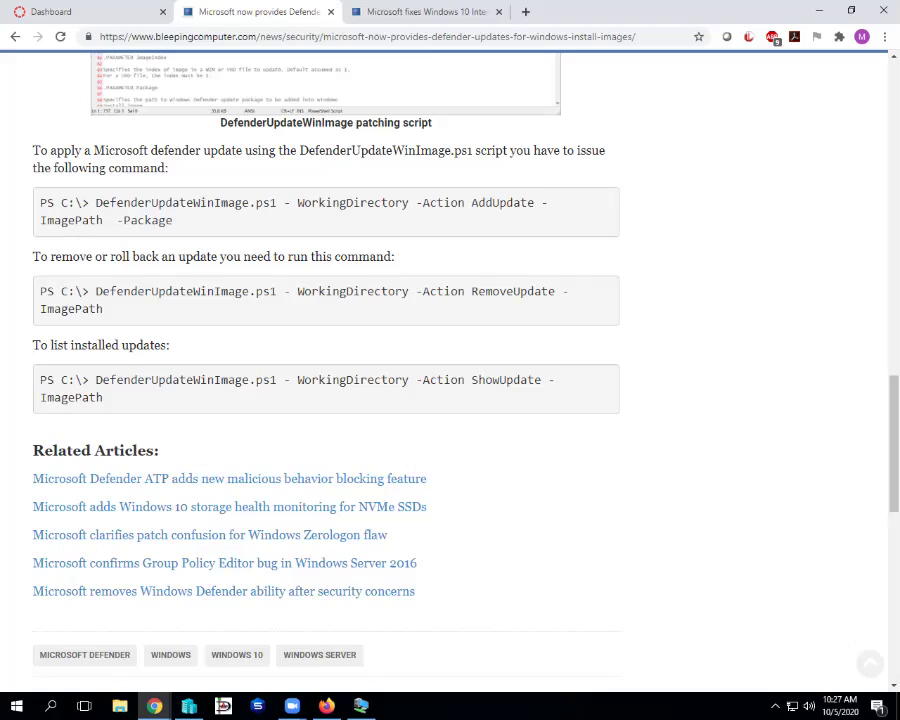
pyautogui.scroll(6, 450, 400)
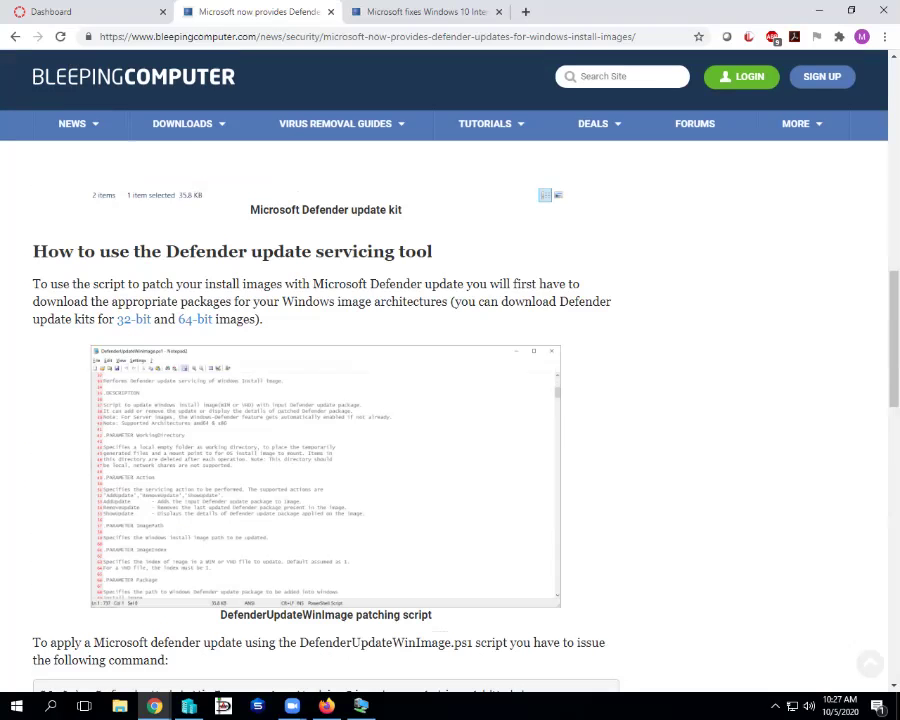
pyautogui.scroll(10, 450, 400)
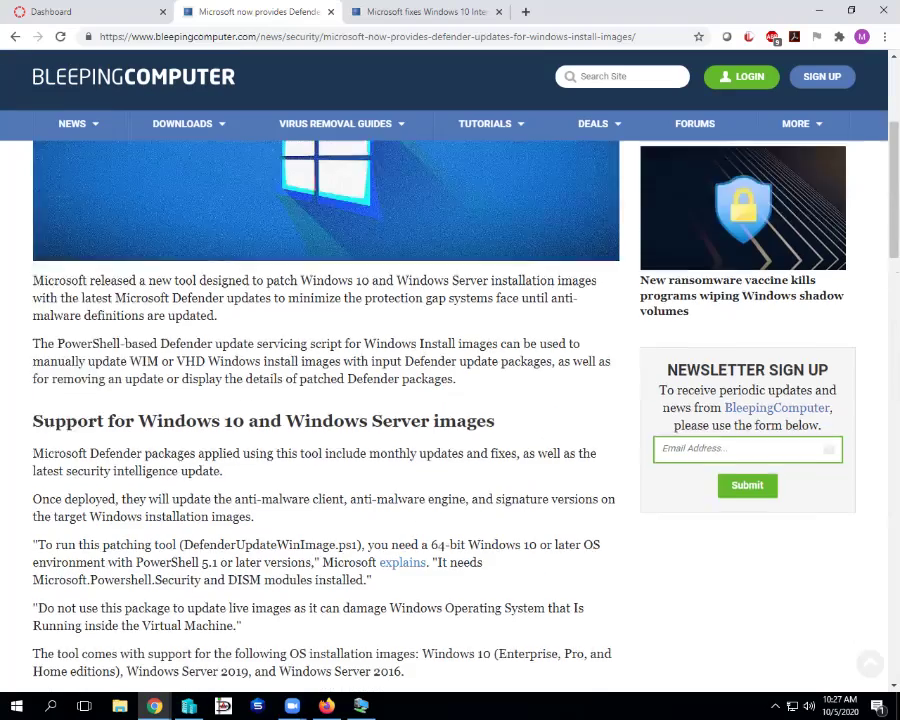
pyautogui.scroll(2, 450, 400)
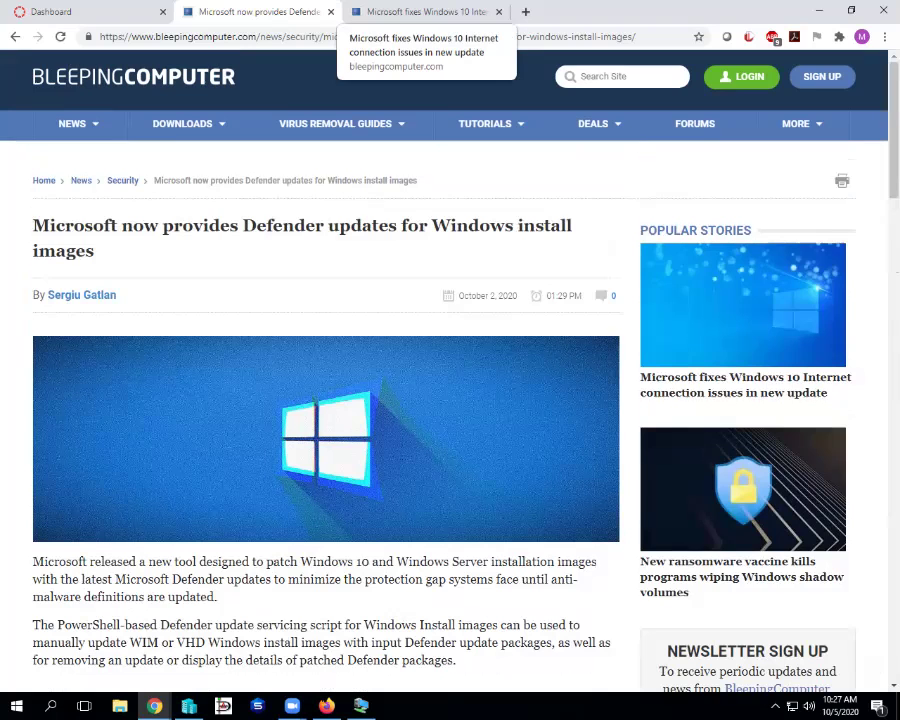
pyautogui.click(425, 11)
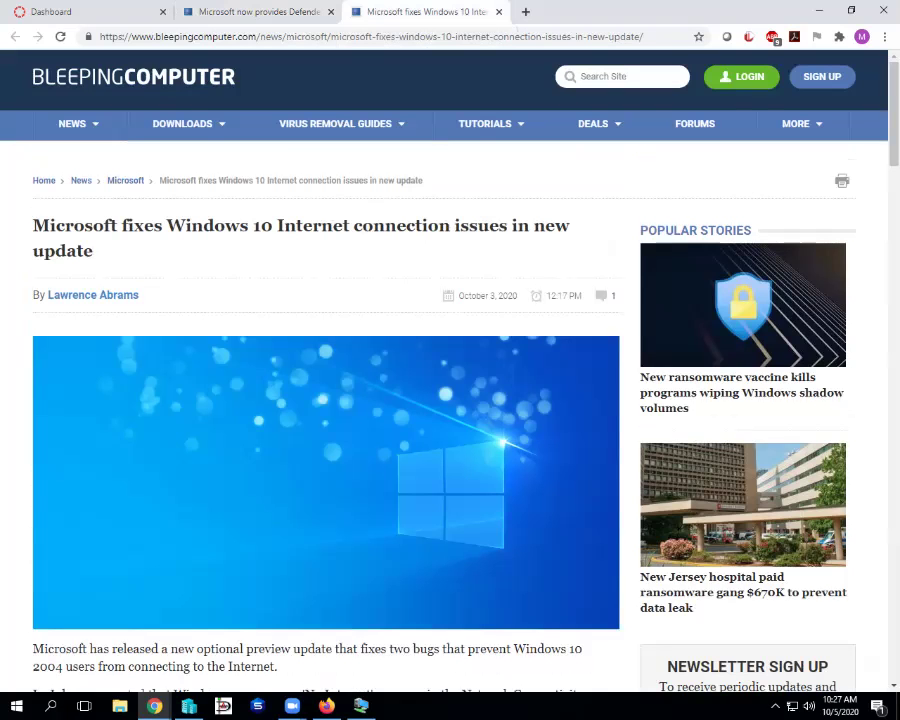
pyautogui.scroll(-1, 450, 400)
pyautogui.scroll(-3, 450, 400)
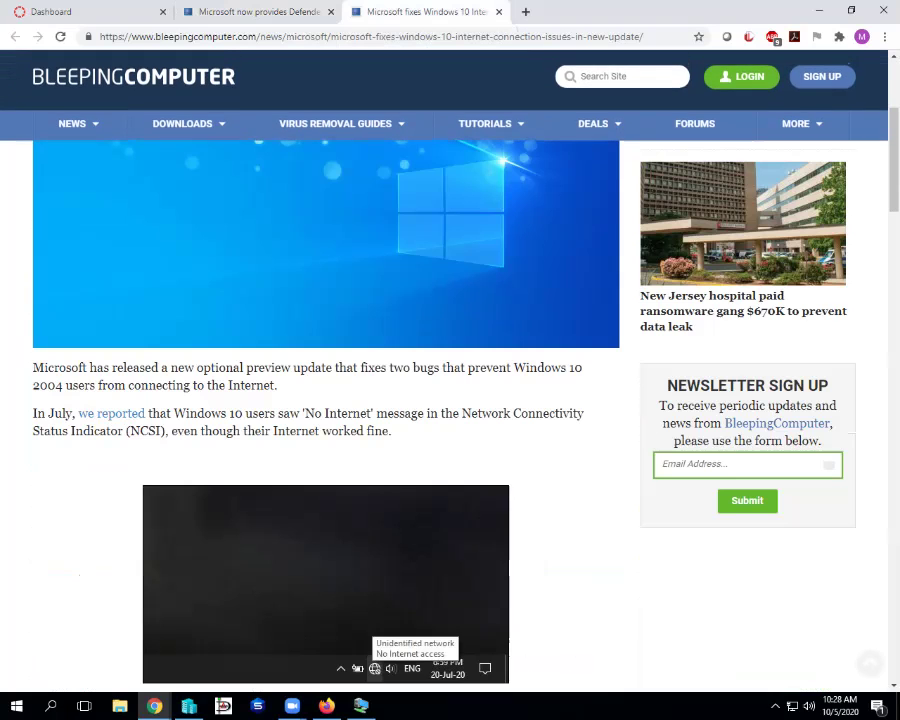
pyautogui.scroll(-1, 450, 400)
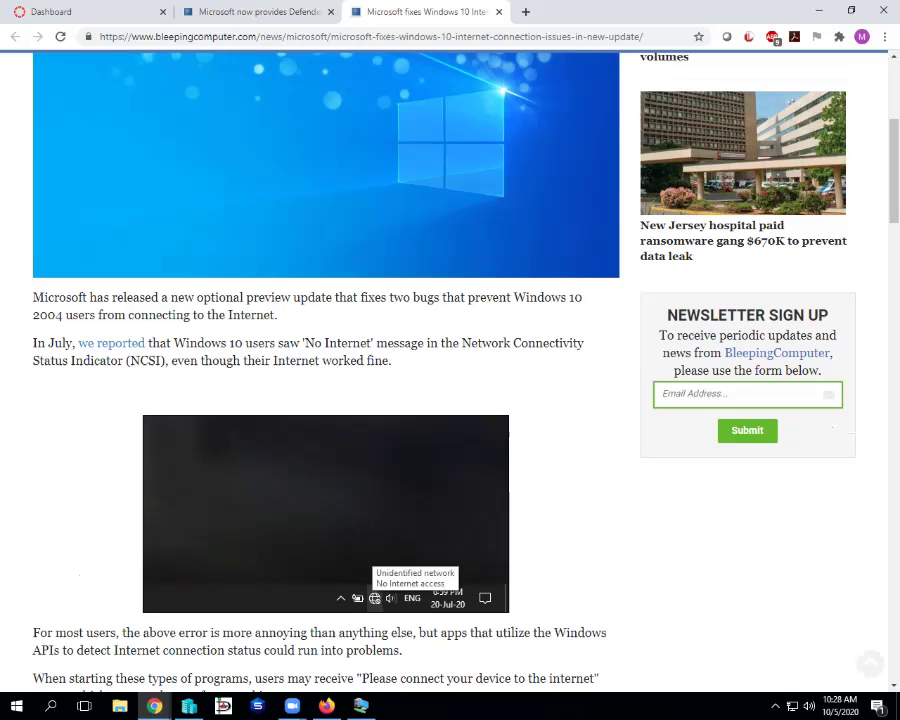
pyautogui.scroll(-3, 450, 370)
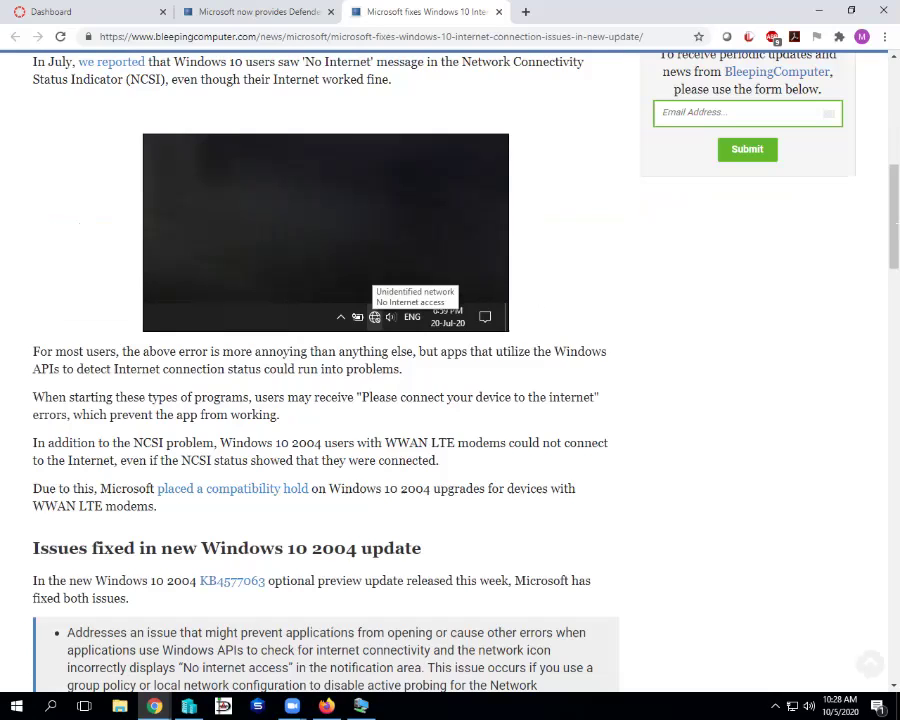
pyautogui.scroll(-2, 450, 370)
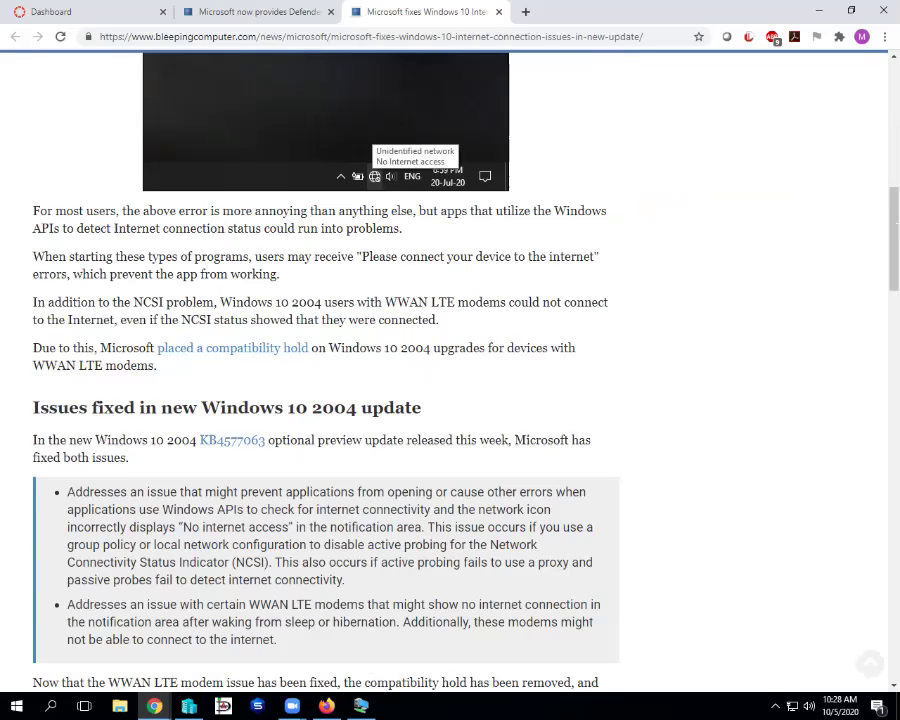
# - Read down to the closing paragraph of the Windows 10 Internet fix article
pyautogui.scroll(-1, 450, 370)
pyautogui.scroll(-1, 450, 370)
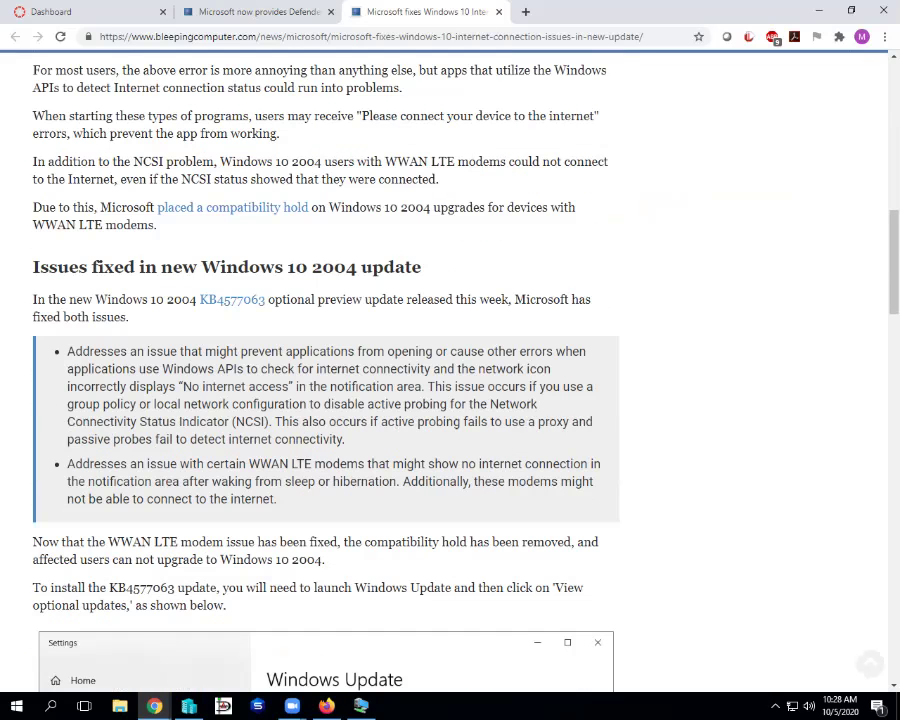
pyautogui.scroll(-3, 450, 370)
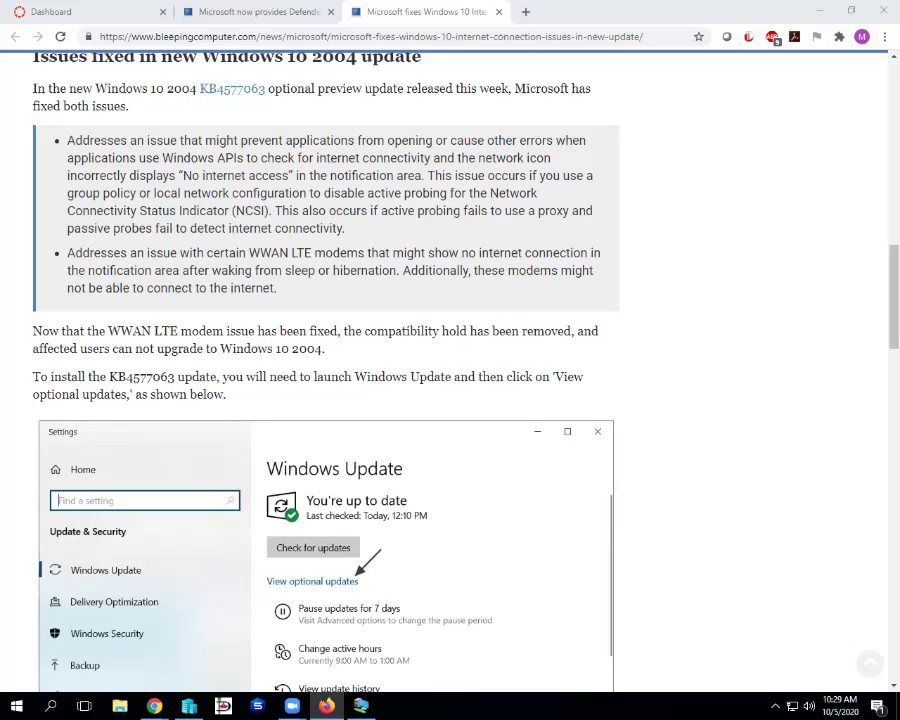
pyautogui.hotkey('alt', 'Tab')
pyautogui.scroll(-1, 450, 370)
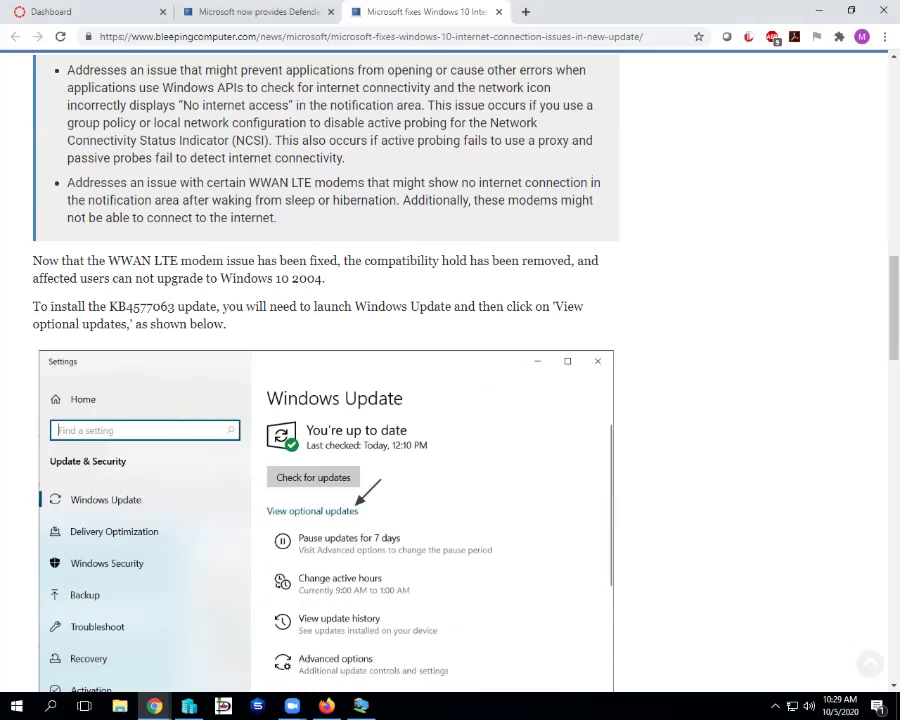
pyautogui.scroll(-4, 450, 370)
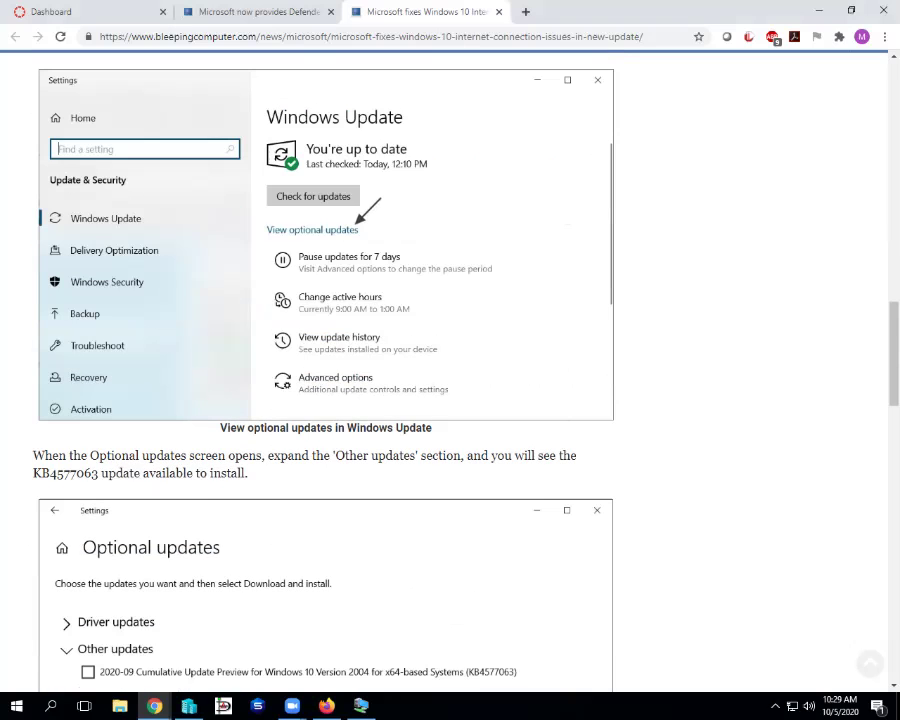
pyautogui.scroll(-1, 450, 370)
pyautogui.scroll(-6, 450, 370)
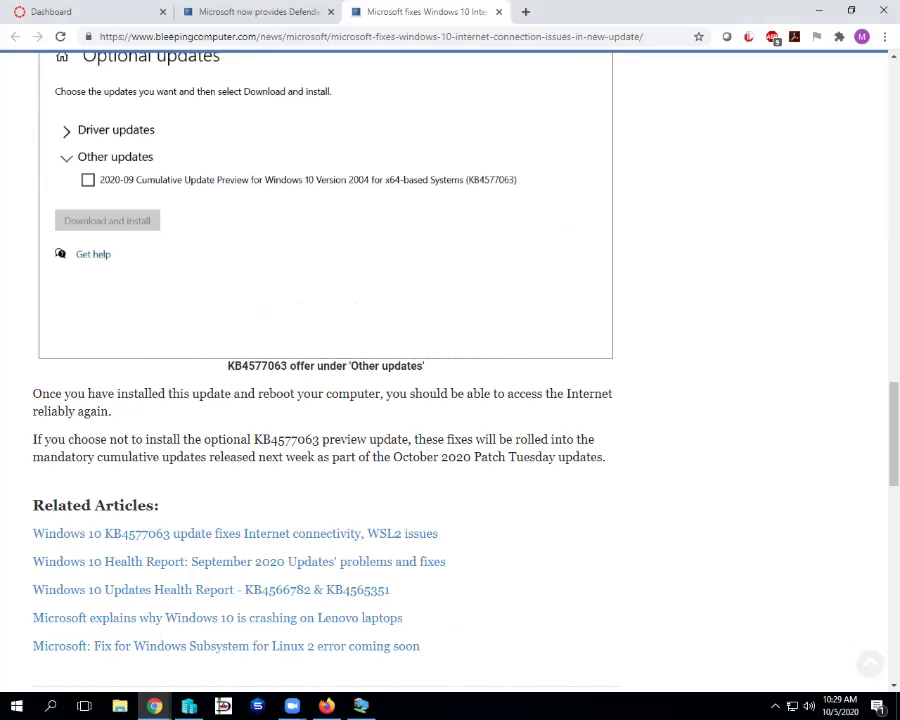
pyautogui.scroll(-1, 450, 370)
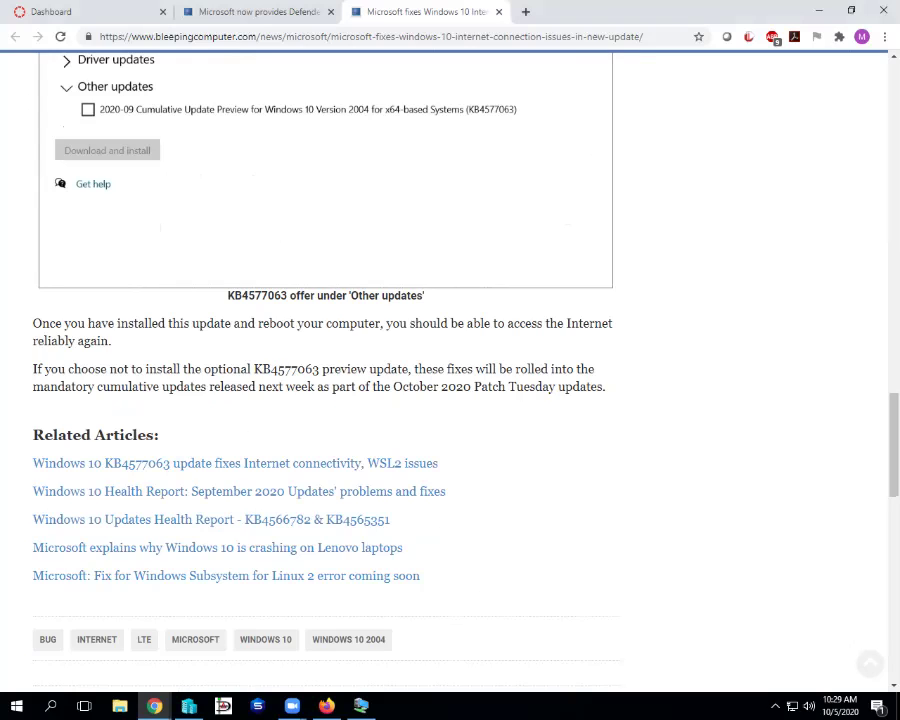
# - Highlight the KB4577063 update number, then return to the article's headline
pyautogui.moveTo(254, 369); pyautogui.dragTo(319, 369)
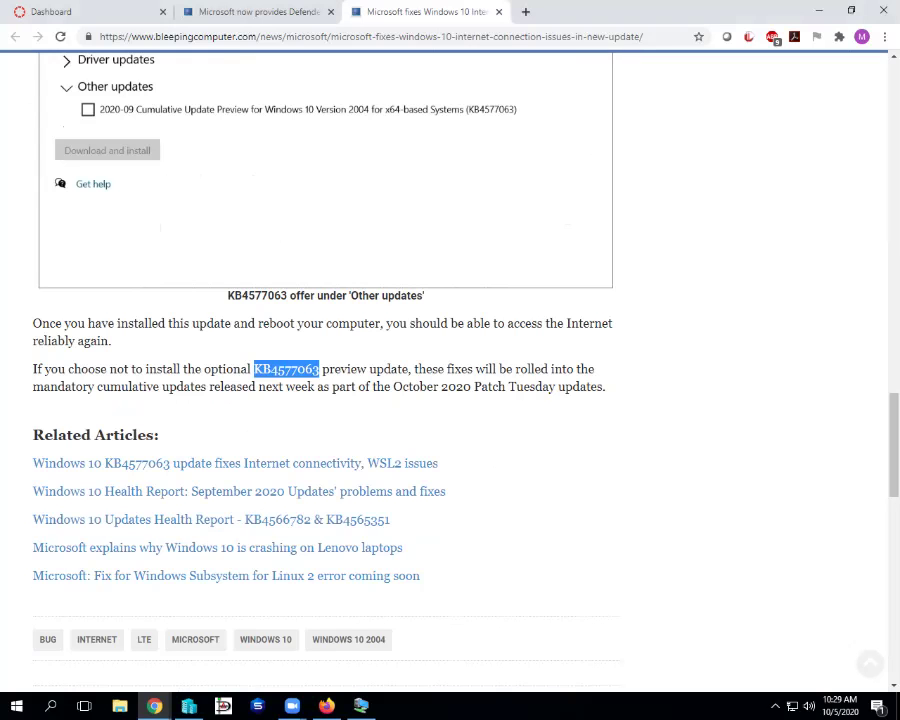
pyautogui.scroll(10, 325, 400)
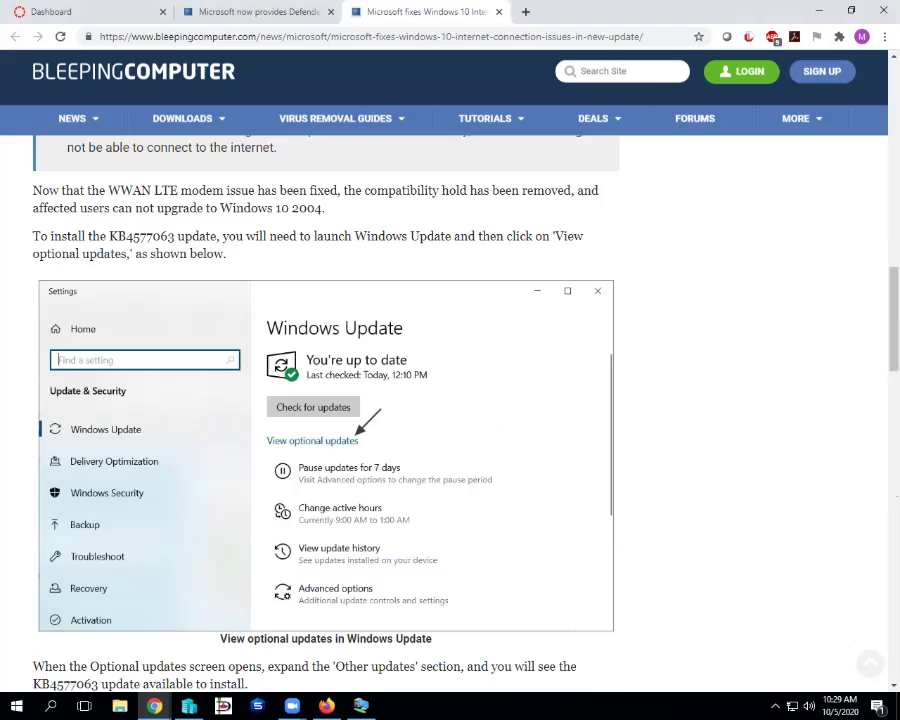
pyautogui.scroll(8, 325, 400)
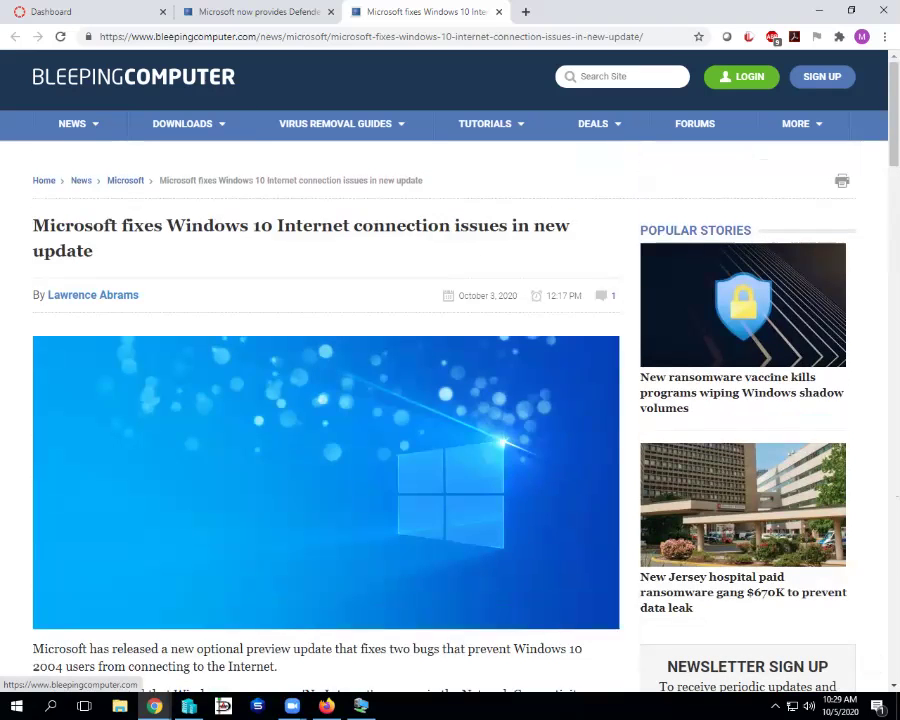
# - Return to the BleepingComputer home page and scroll down to the Gravatar, hospital ransomware and Grindr stories
pyautogui.click(44, 180)
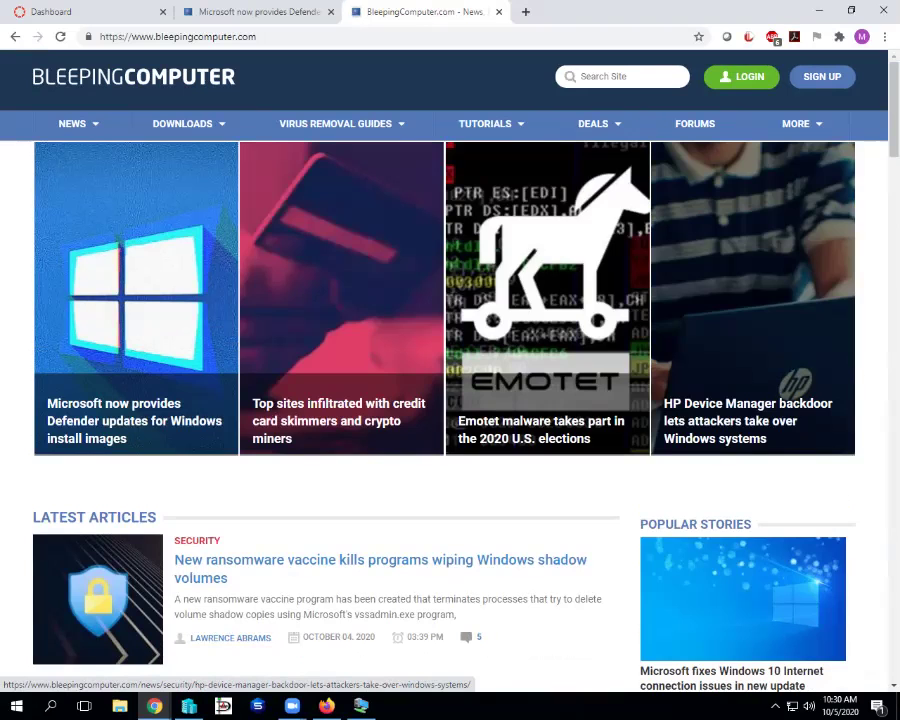
pyautogui.scroll(-2, 750, 360)
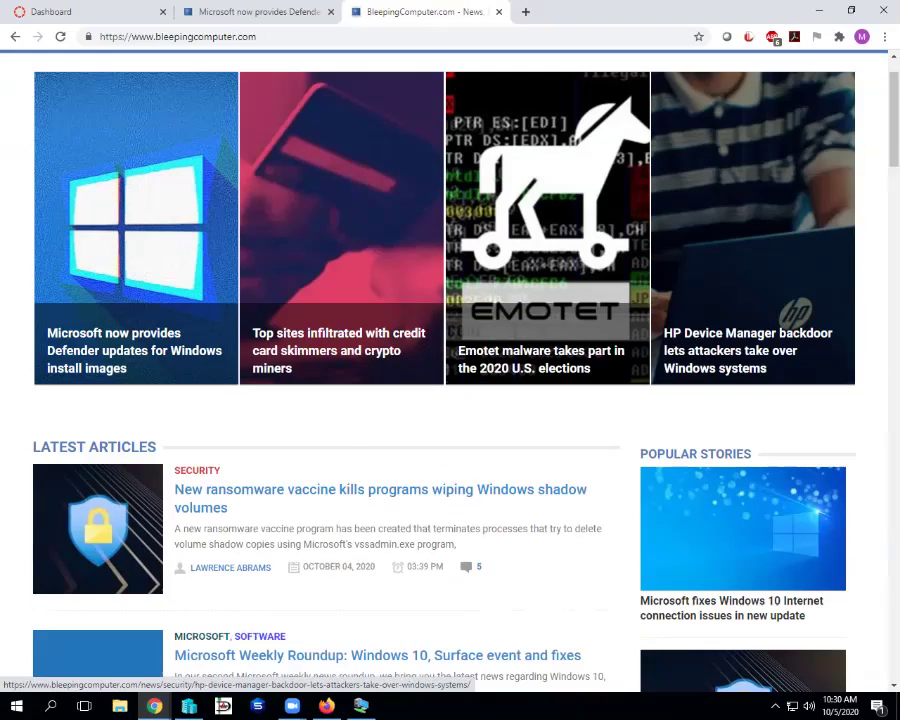
pyautogui.scroll(-1, 450, 370)
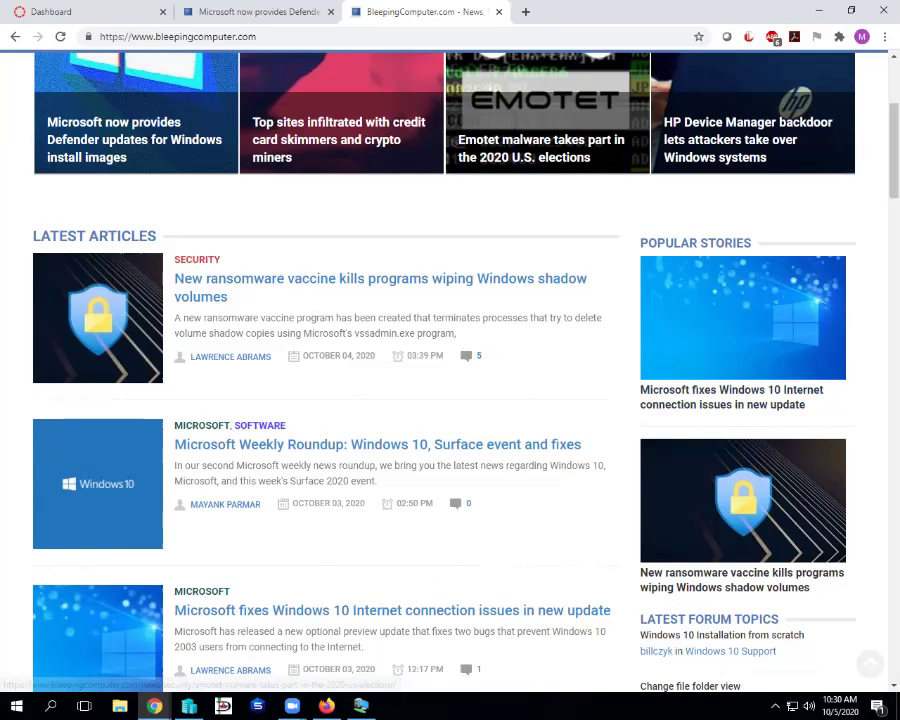
pyautogui.scroll(-1, 450, 370)
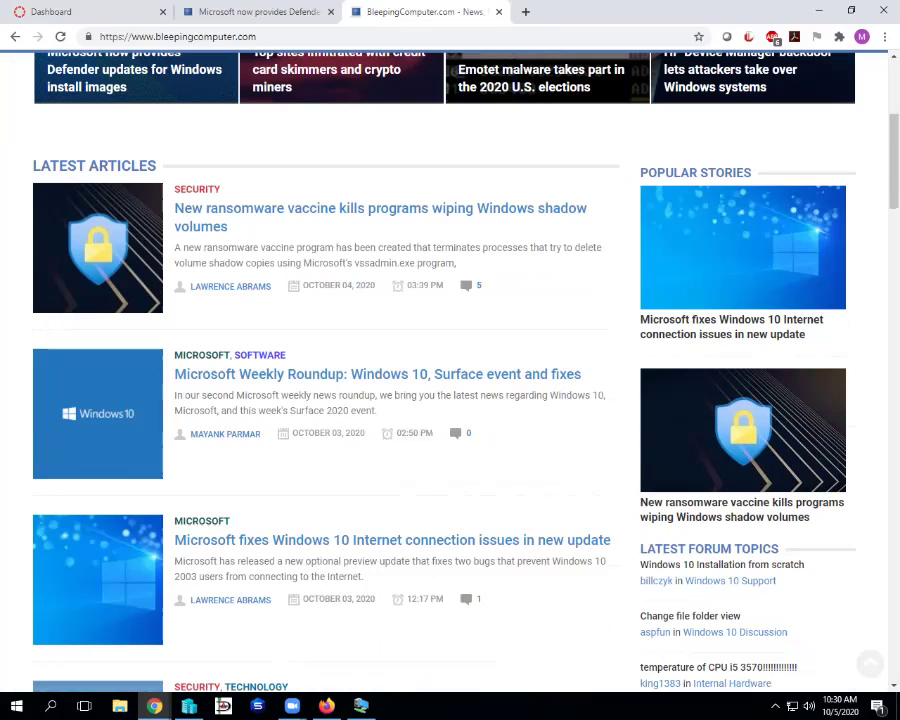
pyautogui.scroll(-2, 450, 370)
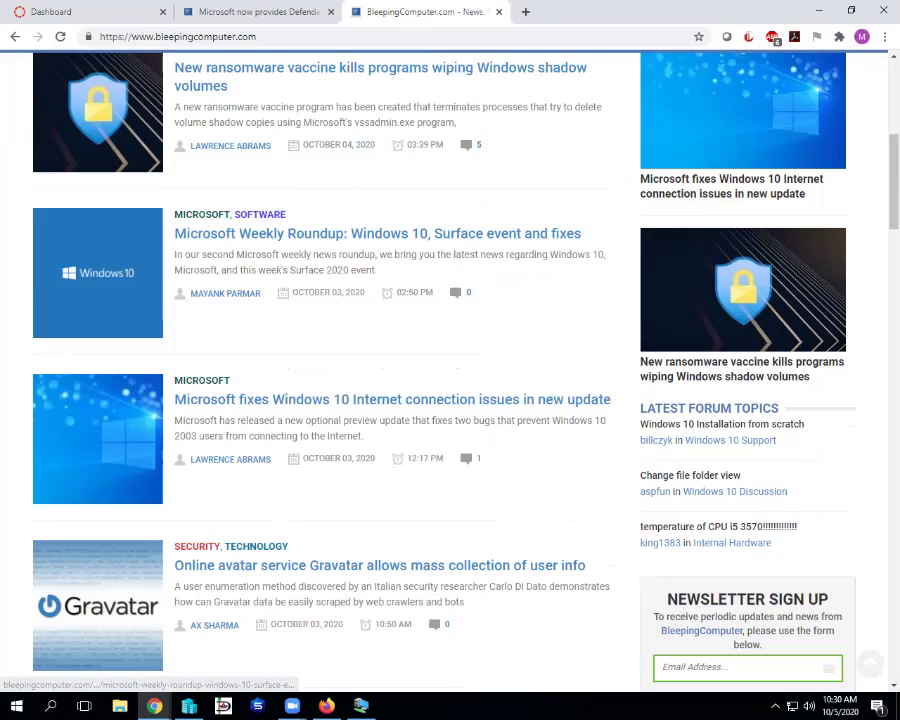
pyautogui.scroll(-2, 450, 370)
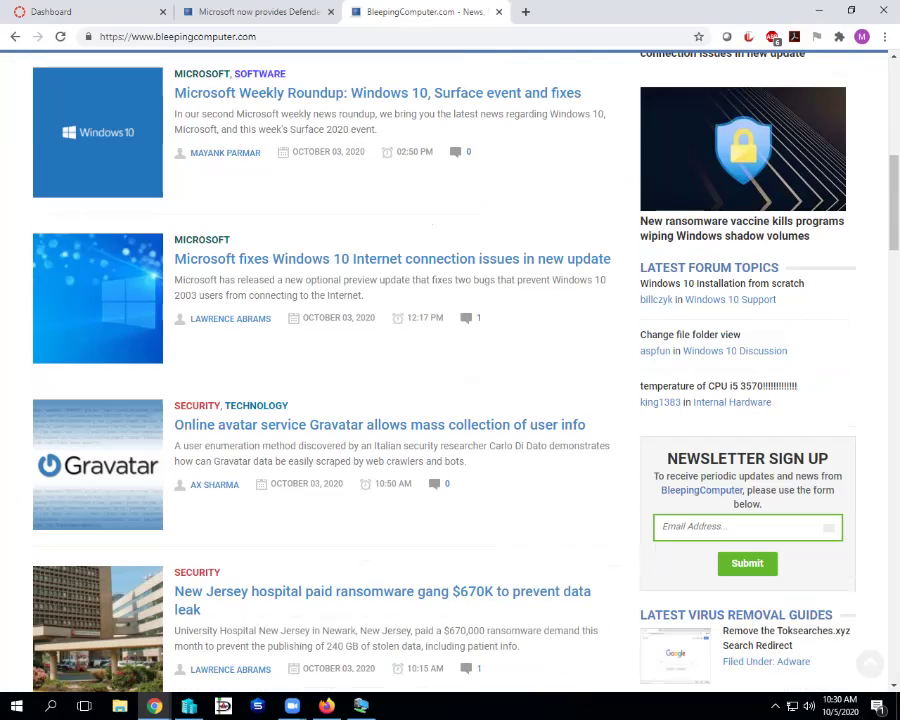
pyautogui.scroll(-1, 450, 370)
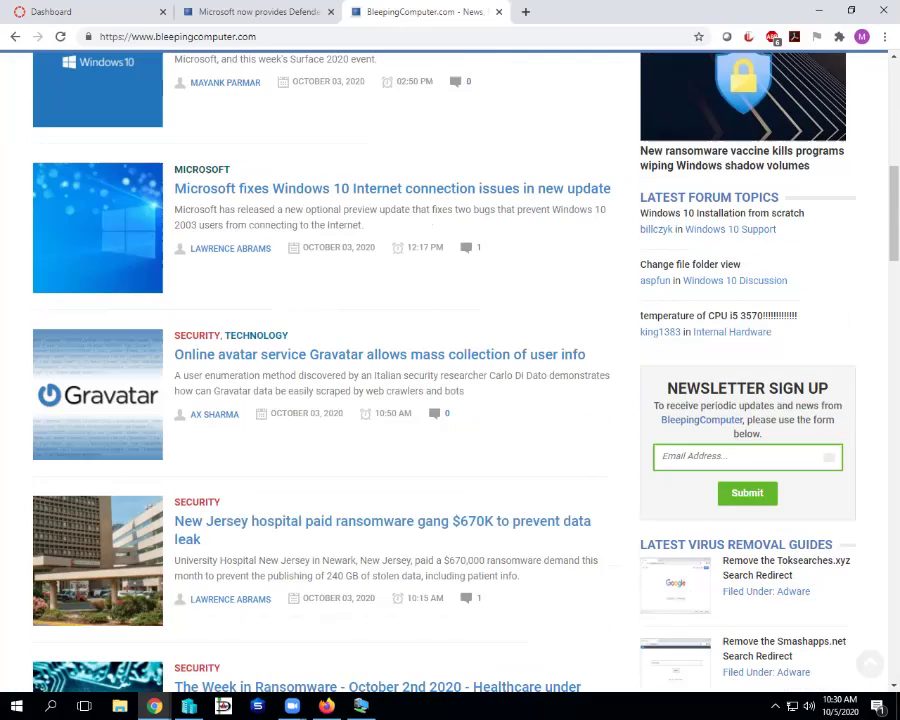
pyautogui.scroll(-1, 450, 370)
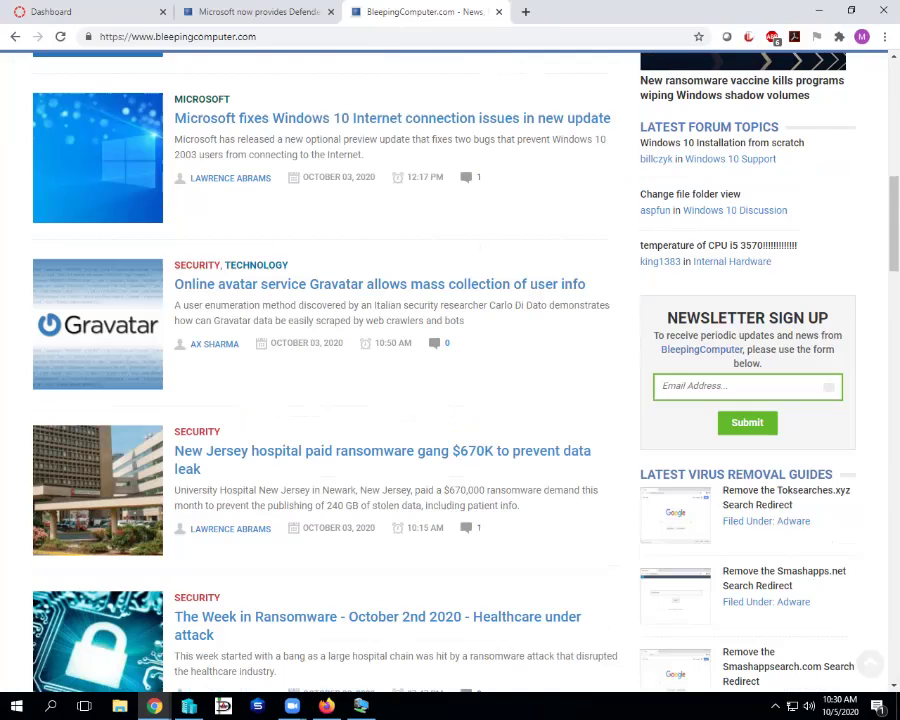
pyautogui.scroll(-3, 450, 370)
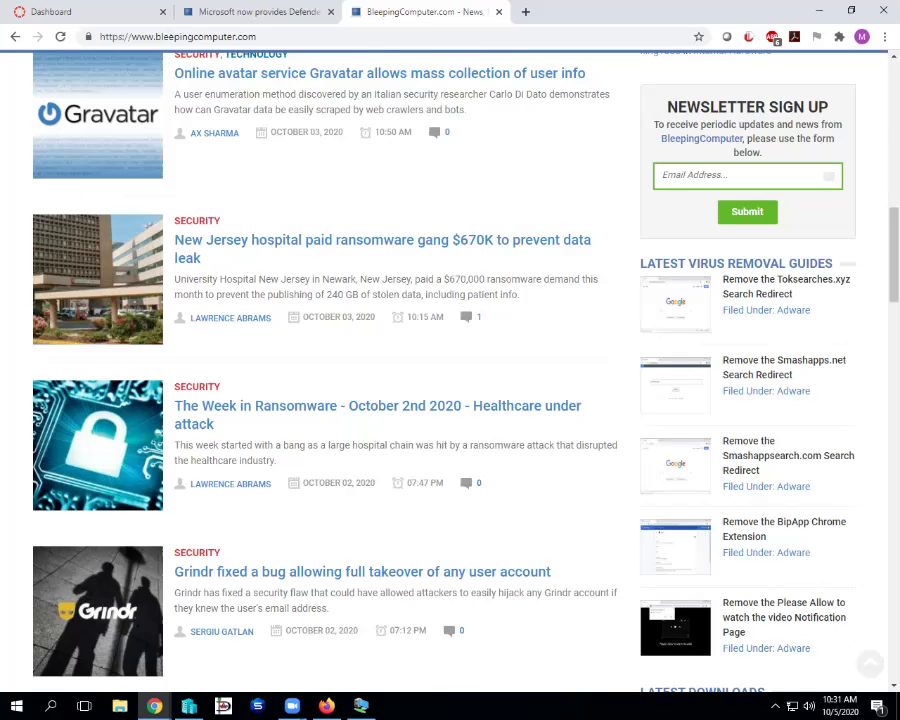
pyautogui.doubleClick(463, 279)
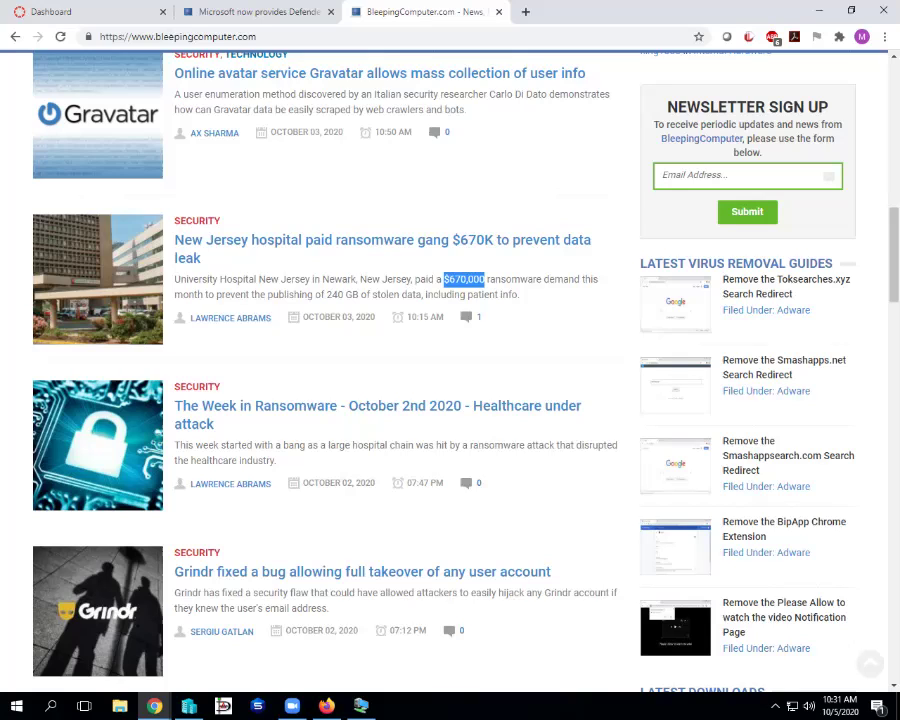
pyautogui.click(325, 196)
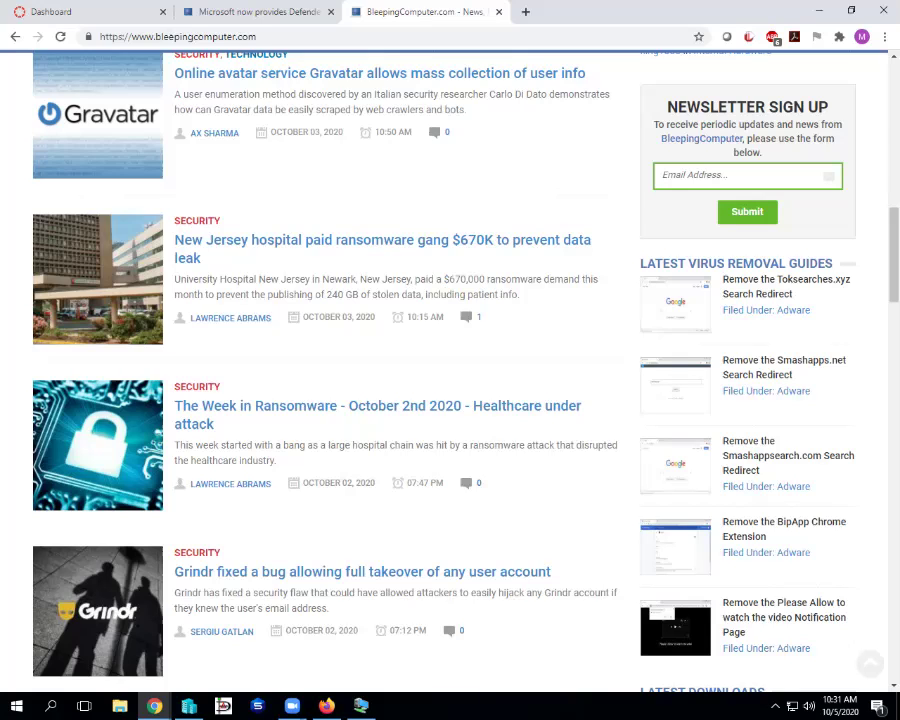
pyautogui.scroll(-2, 450, 370)
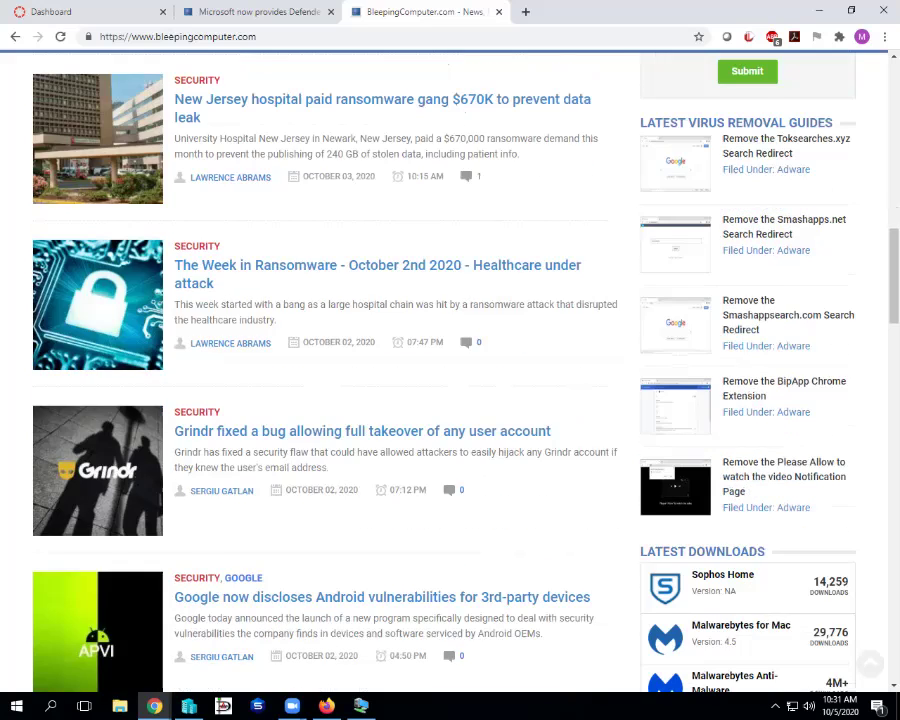
# - Scroll the article list past the HP Device Manager backdoor story to the WSL 2 and Emotet elections articles
pyautogui.scroll(-2, 450, 370)
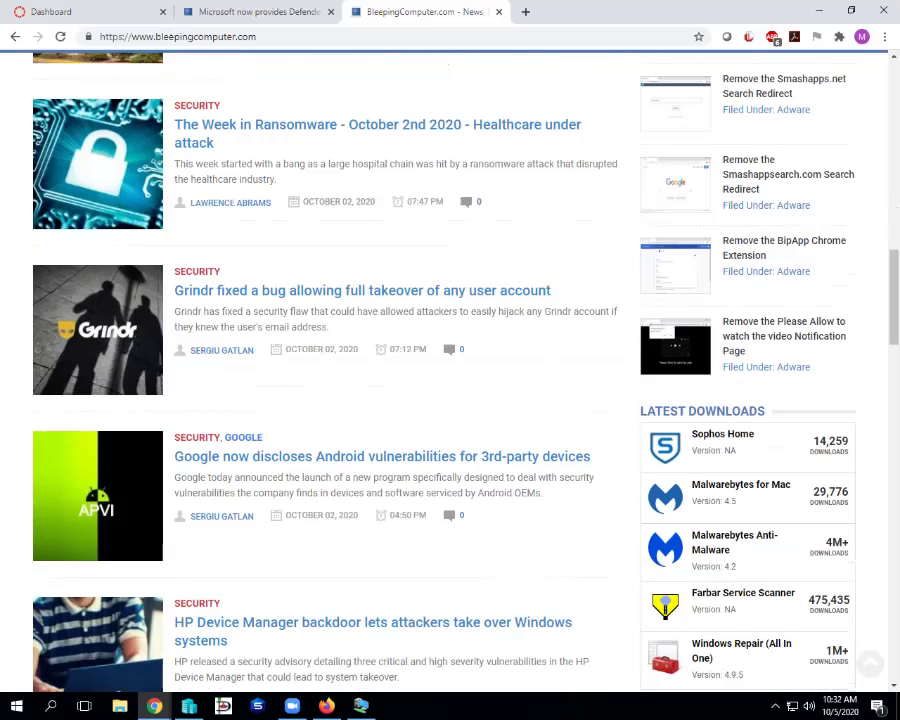
pyautogui.scroll(-2, 450, 370)
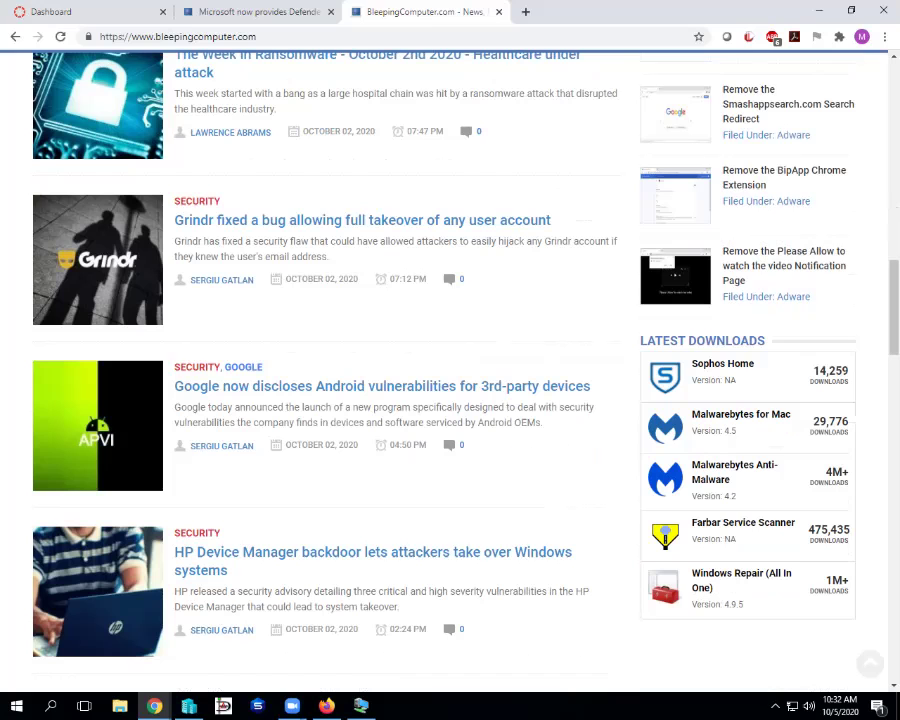
pyautogui.scroll(-3, 450, 370)
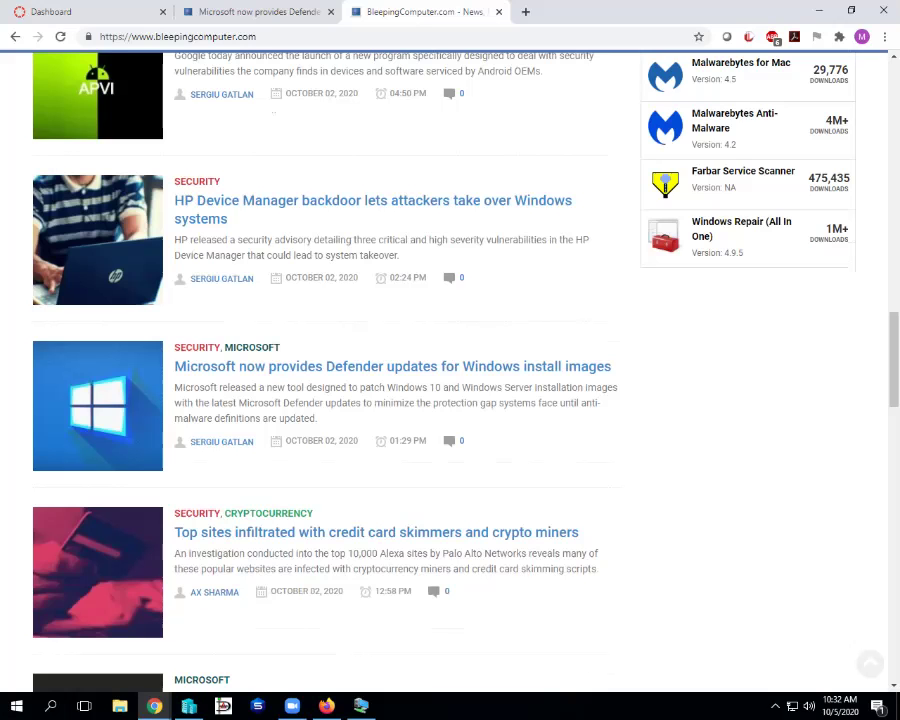
pyautogui.scroll(-2, 450, 370)
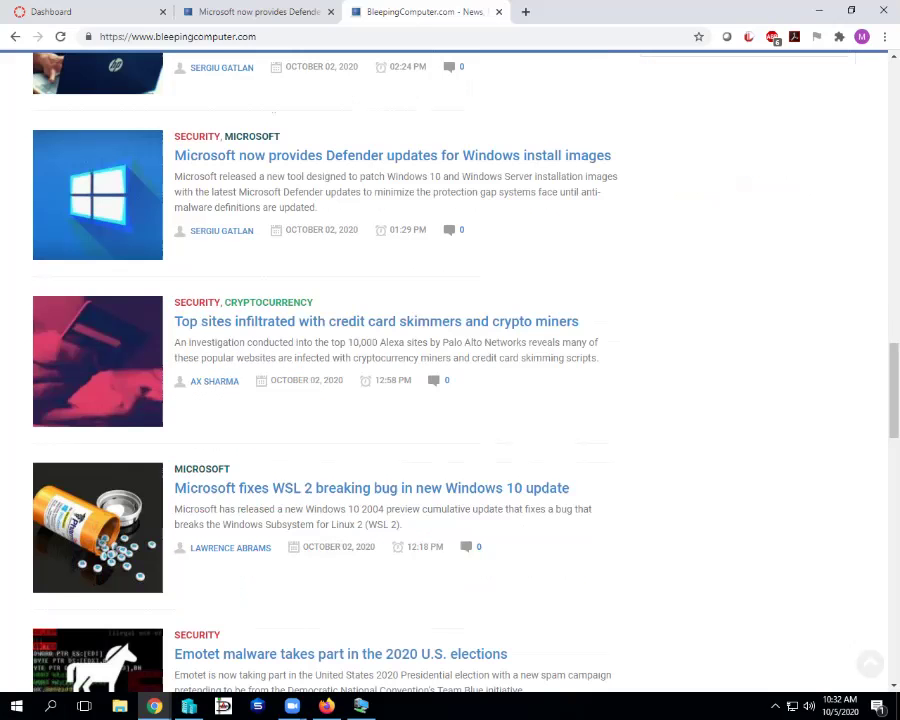
pyautogui.scroll(-1, 450, 370)
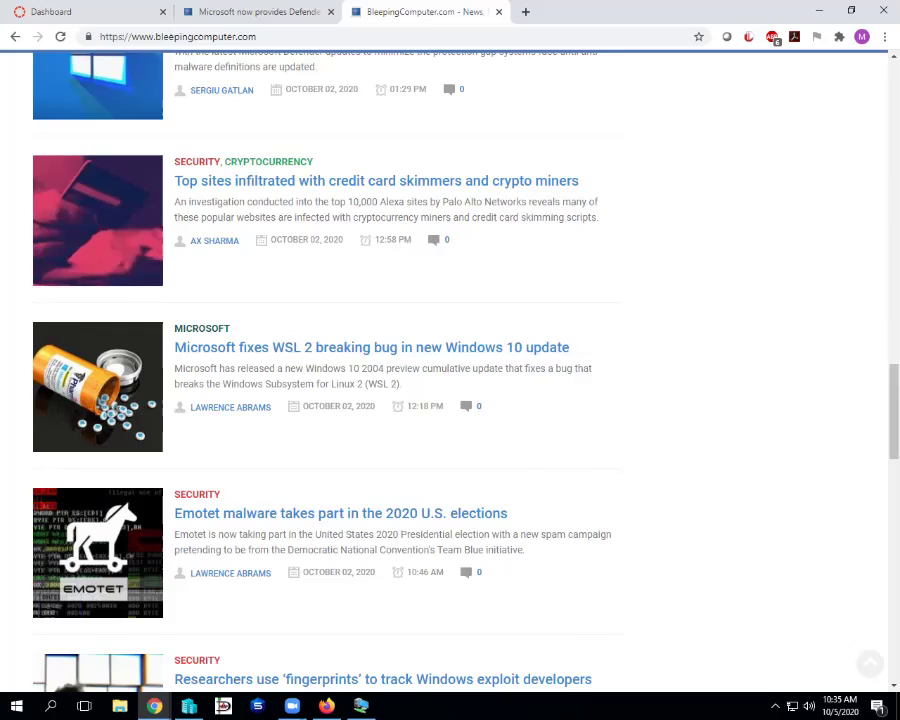
# - Scroll down to the pagination at the list's end, then back up to the featured stories
pyautogui.scroll(-2, 450, 370)
pyautogui.scroll(-1, 450, 370)
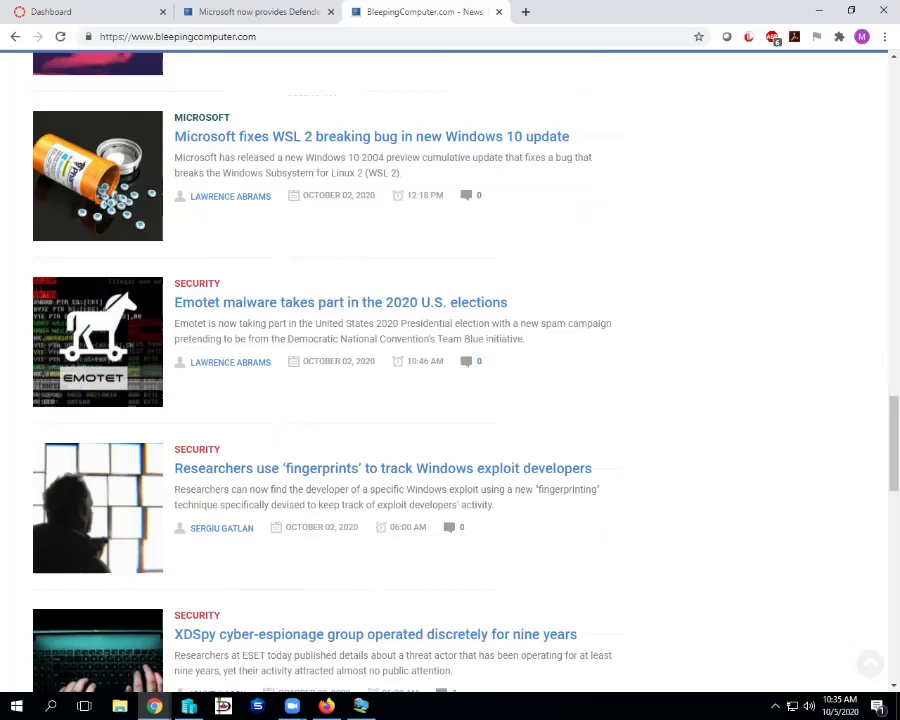
pyautogui.scroll(-10, 450, 370)
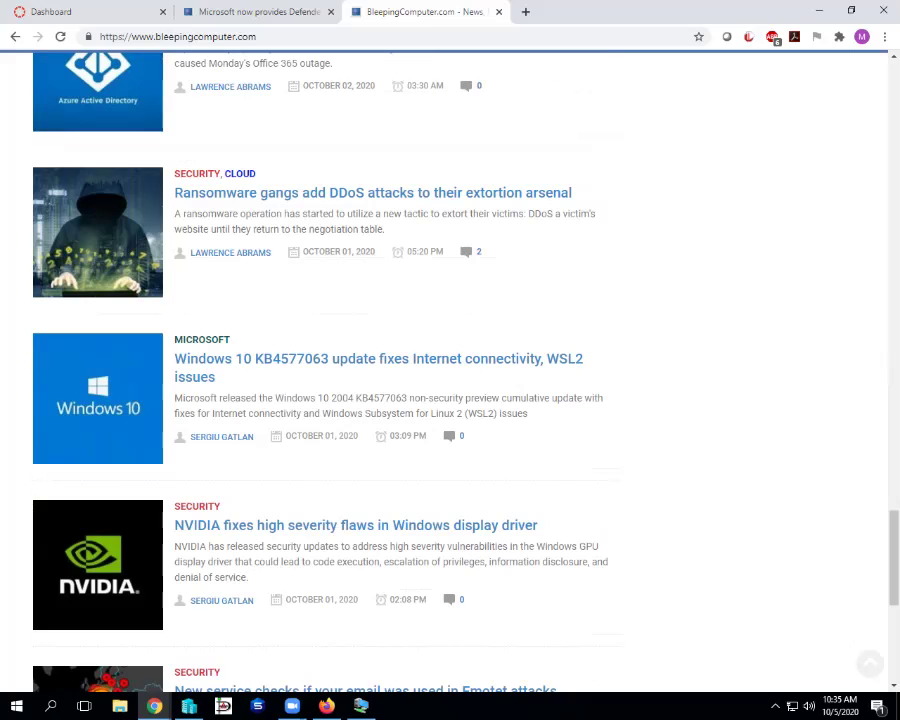
pyautogui.scroll(-1, 450, 370)
pyautogui.scroll(1, 450, 370)
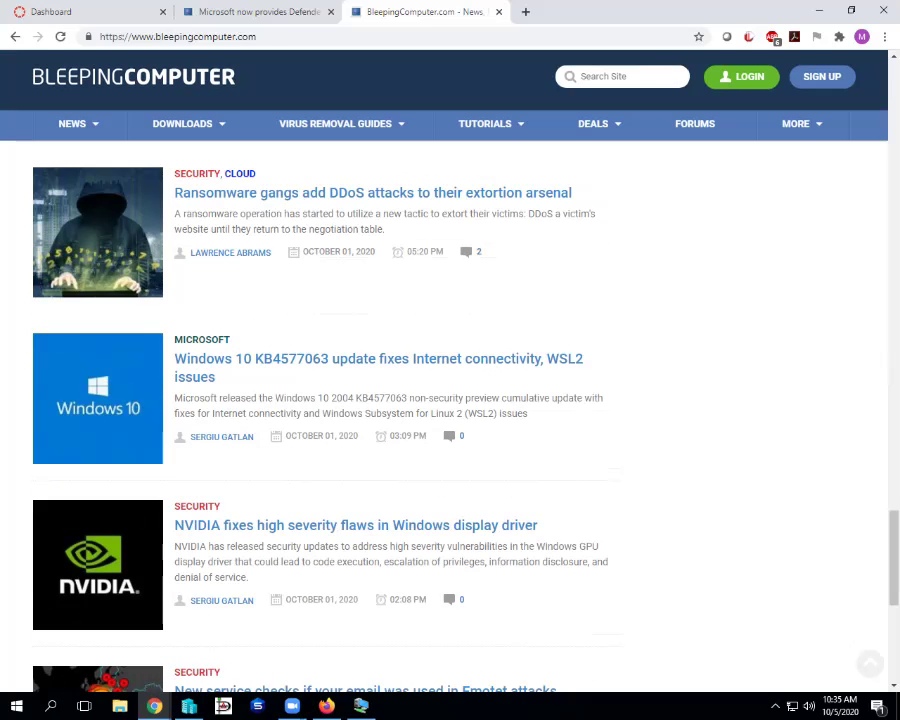
pyautogui.scroll(-1, 450, 370)
pyautogui.scroll(-3, 450, 370)
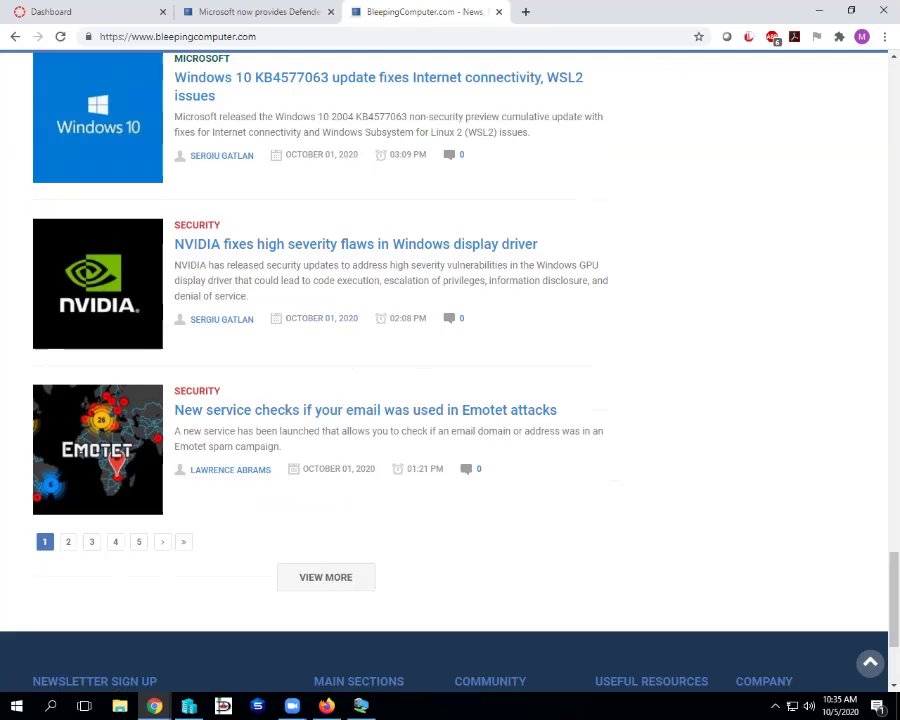
pyautogui.scroll(20, 450, 360)
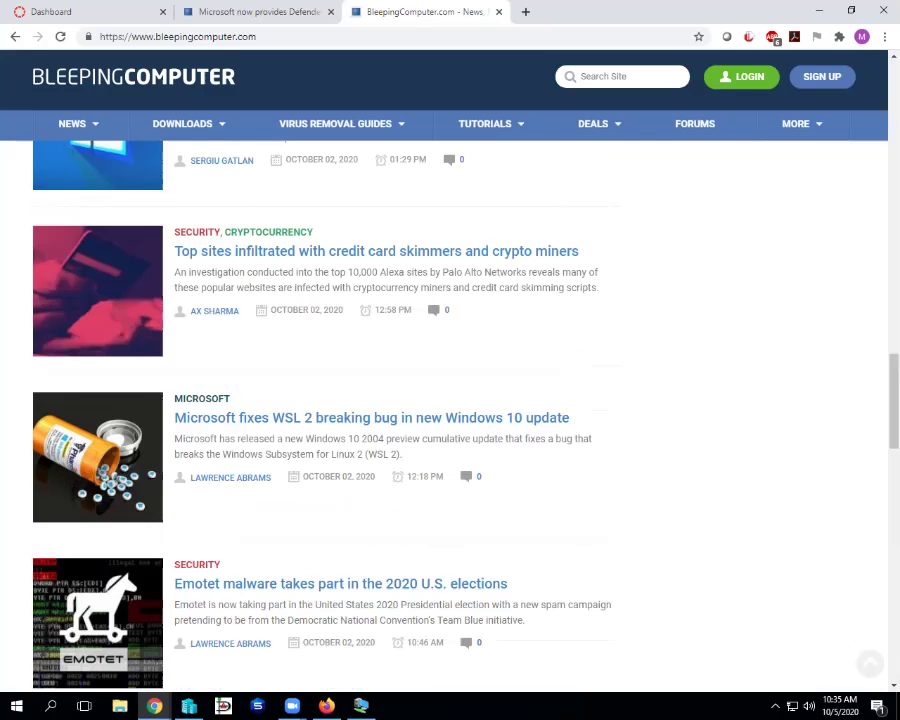
pyautogui.scroll(15, 450, 360)
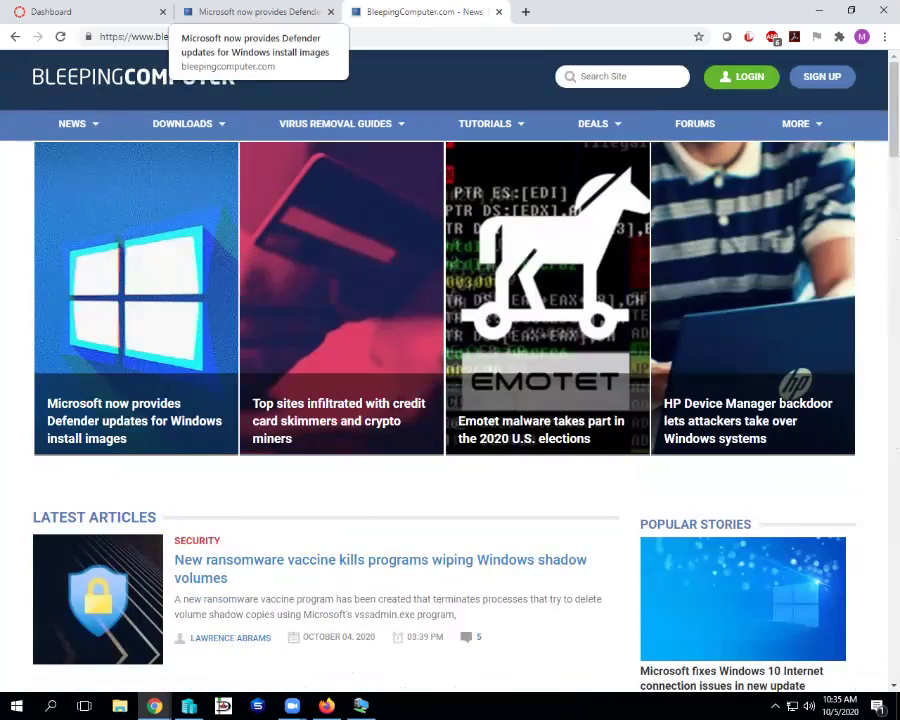
# - Switch to the Microsoft Defender article tab and close it
pyautogui.click(255, 12)
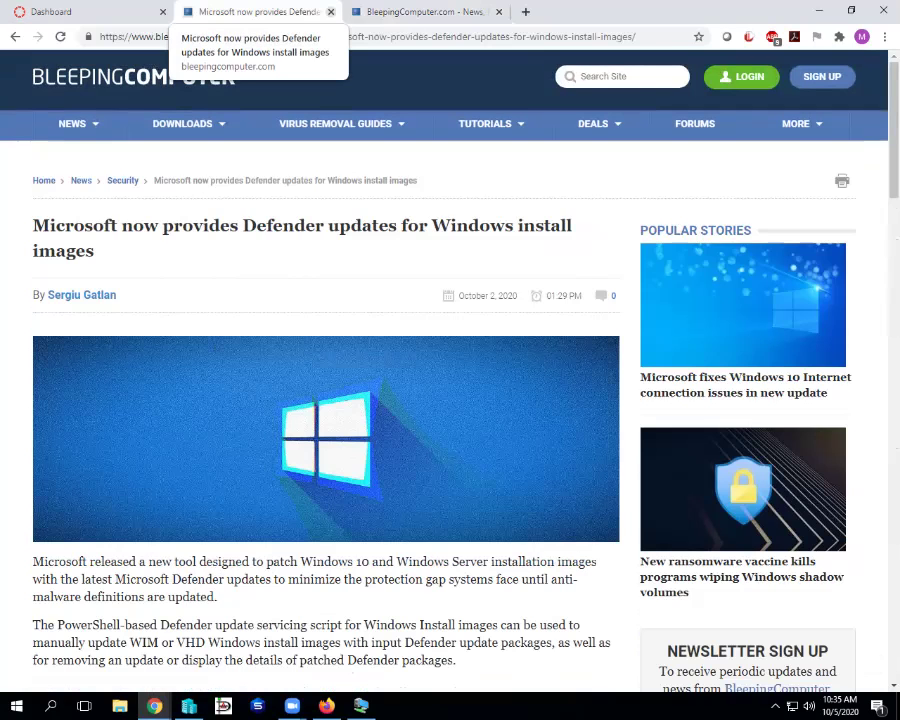
pyautogui.click(330, 12)
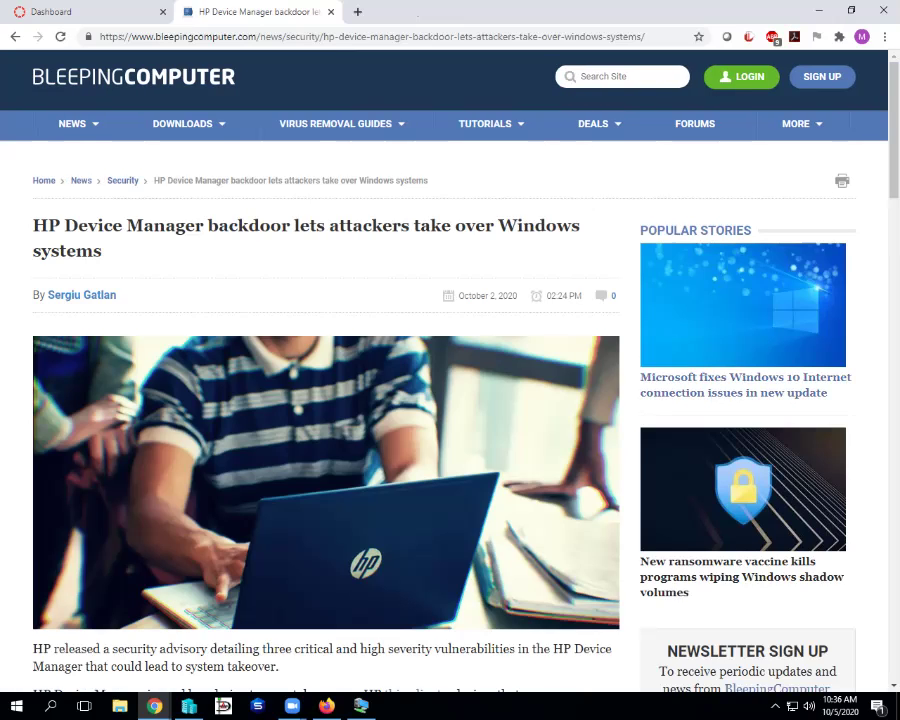
# - Highlight CVE-2020-6926's impacted versions, its 9.9 score, and the sentence on HP's unpatched CVEs
pyautogui.scroll(-3, 450, 400)
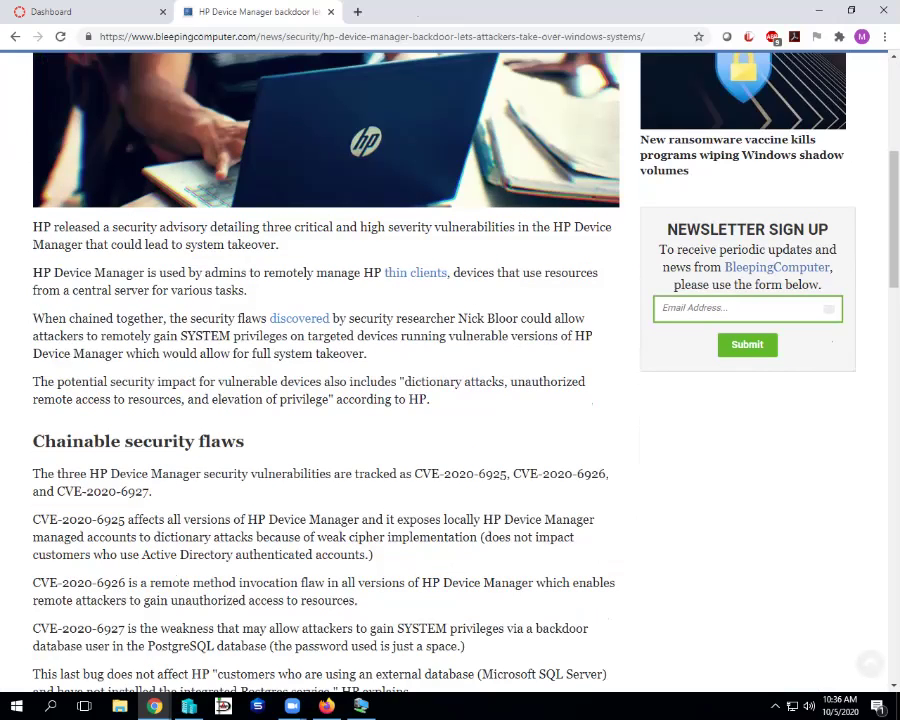
pyautogui.scroll(-1, 450, 370)
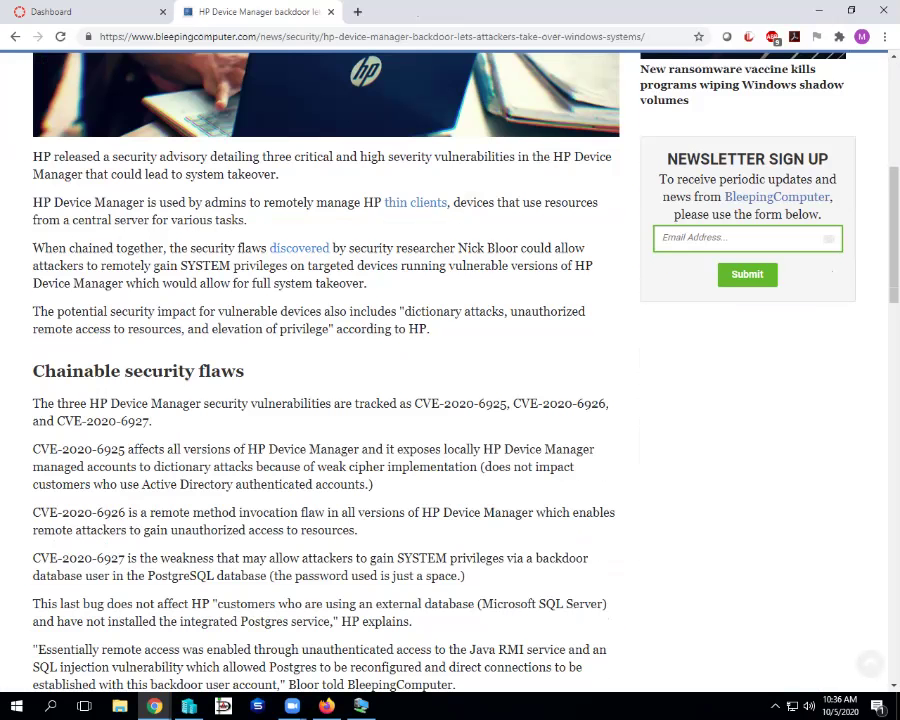
pyautogui.scroll(-1, 450, 370)
pyautogui.scroll(-1, 450, 370)
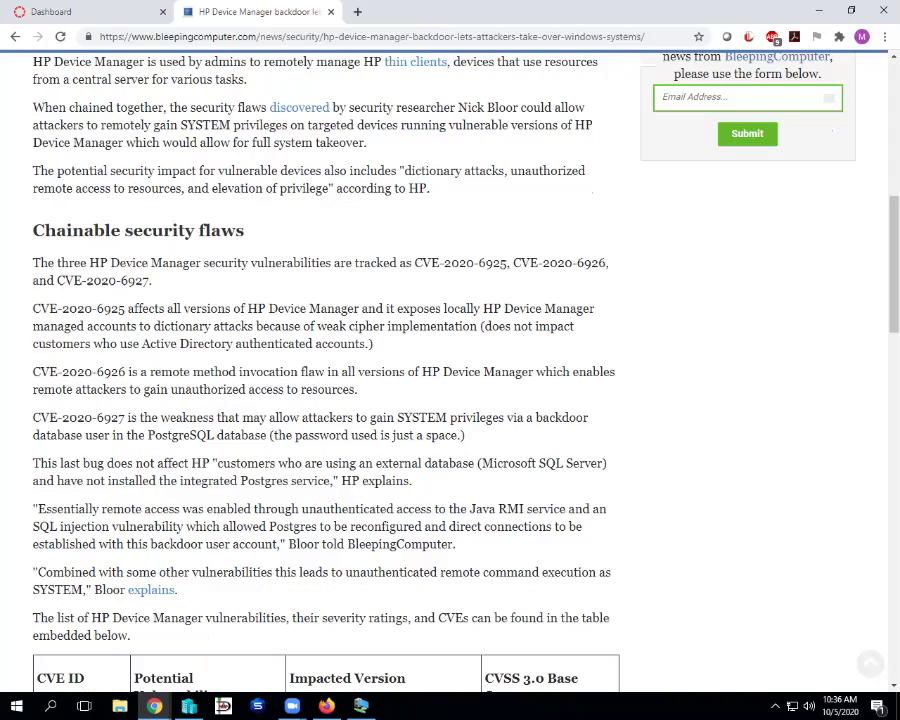
pyautogui.scroll(-3, 450, 370)
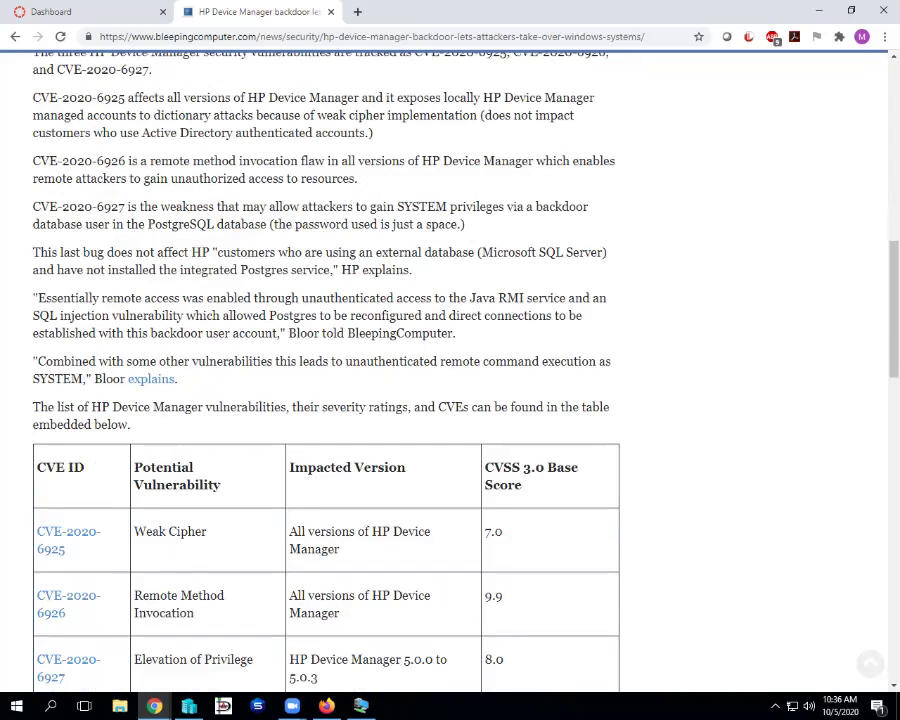
pyautogui.scroll(-2, 450, 370)
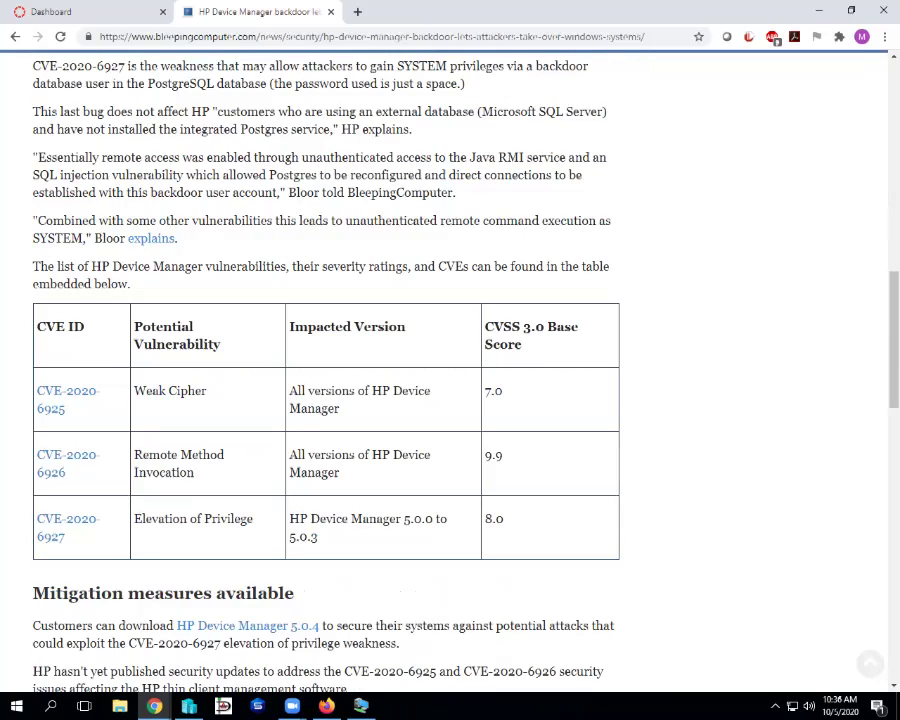
pyautogui.scroll(-1, 450, 370)
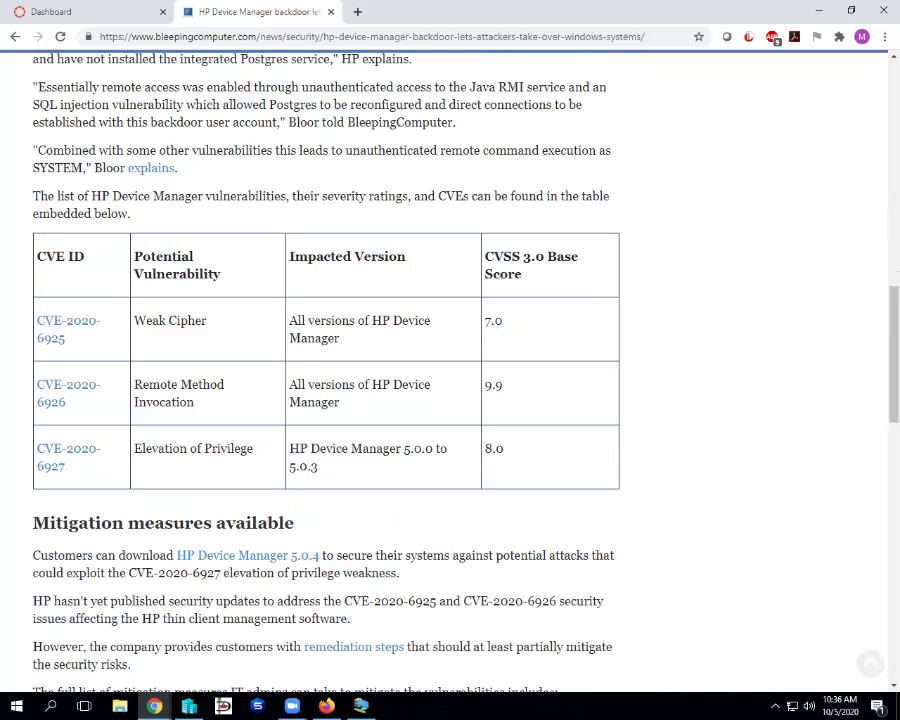
pyautogui.tripleClick(360, 393)
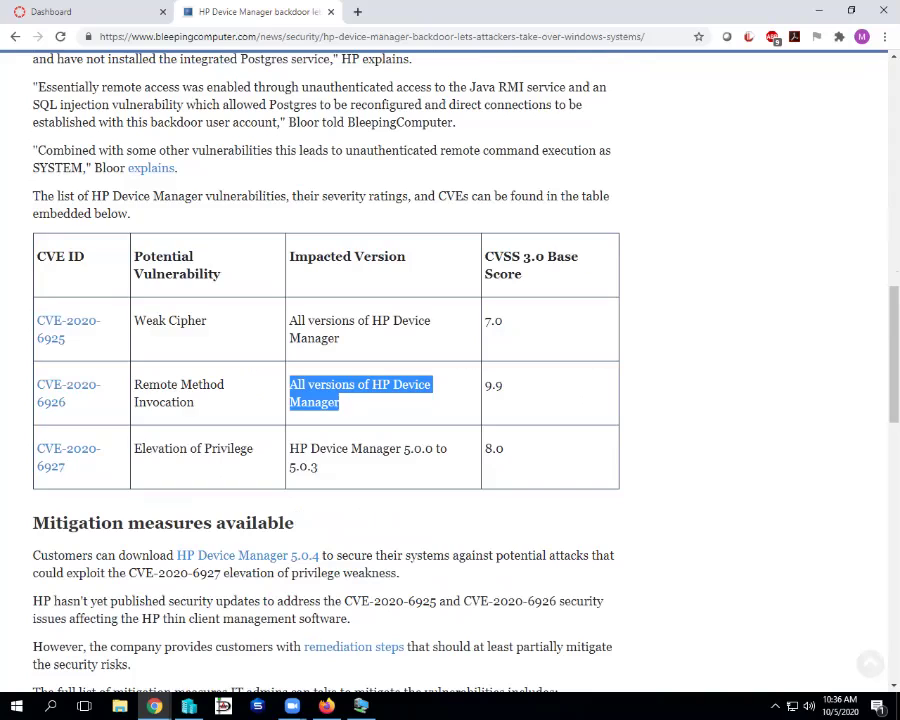
pyautogui.moveTo(340, 402); pyautogui.dragTo(136, 402)
pyautogui.doubleClick(493, 385)
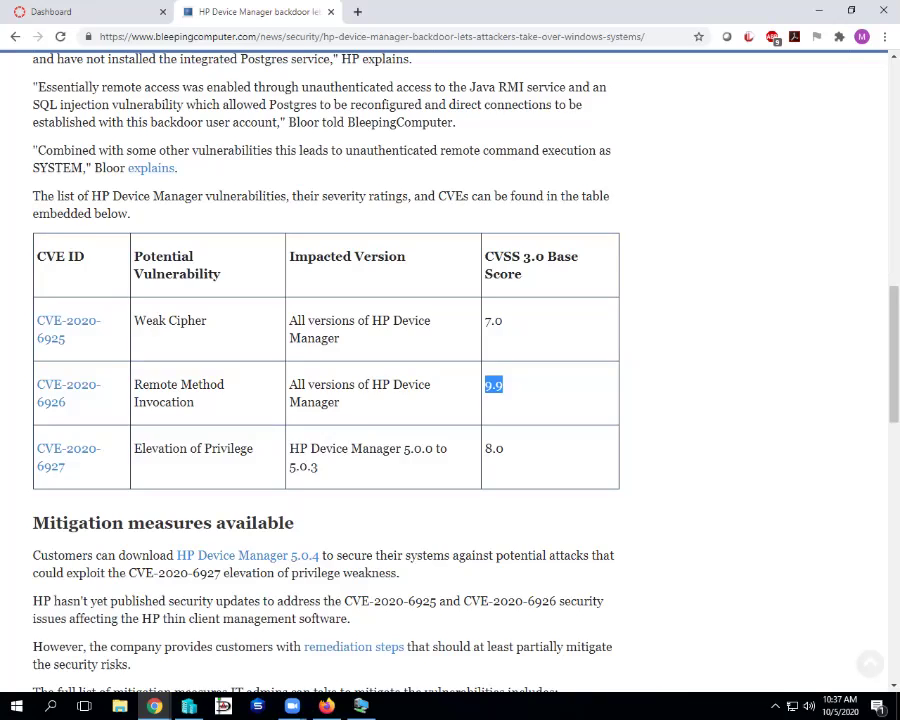
pyautogui.moveTo(67, 601); pyautogui.dragTo(43, 601)
# - Scroll to Mitigation measures, select the word 'mitigate' and bring up its context menu
pyautogui.scroll(-3, 326, 400)
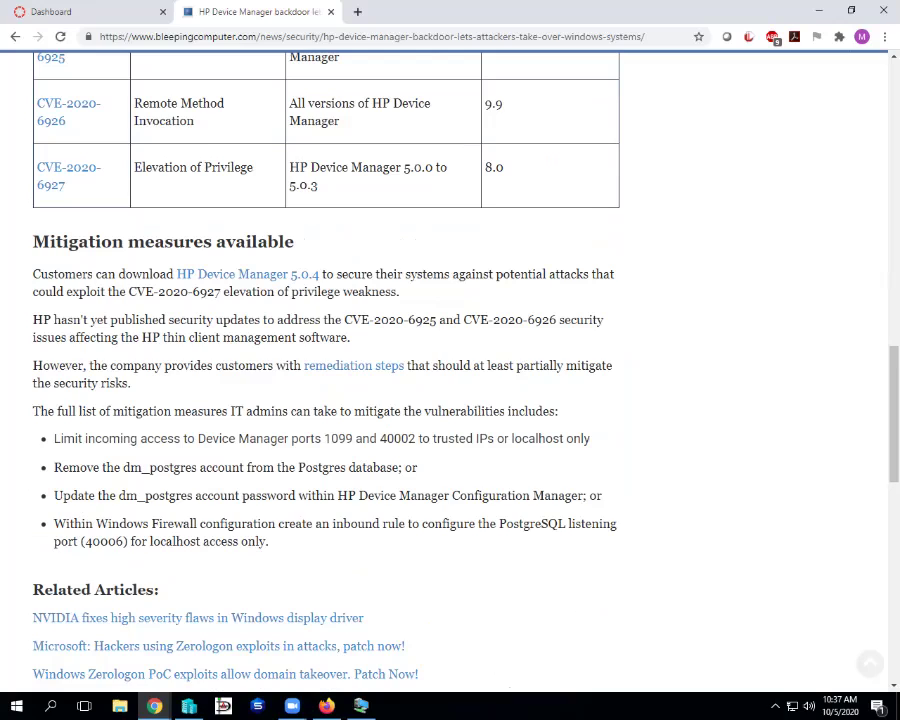
pyautogui.moveTo(567, 366); pyautogui.dragTo(612, 366)
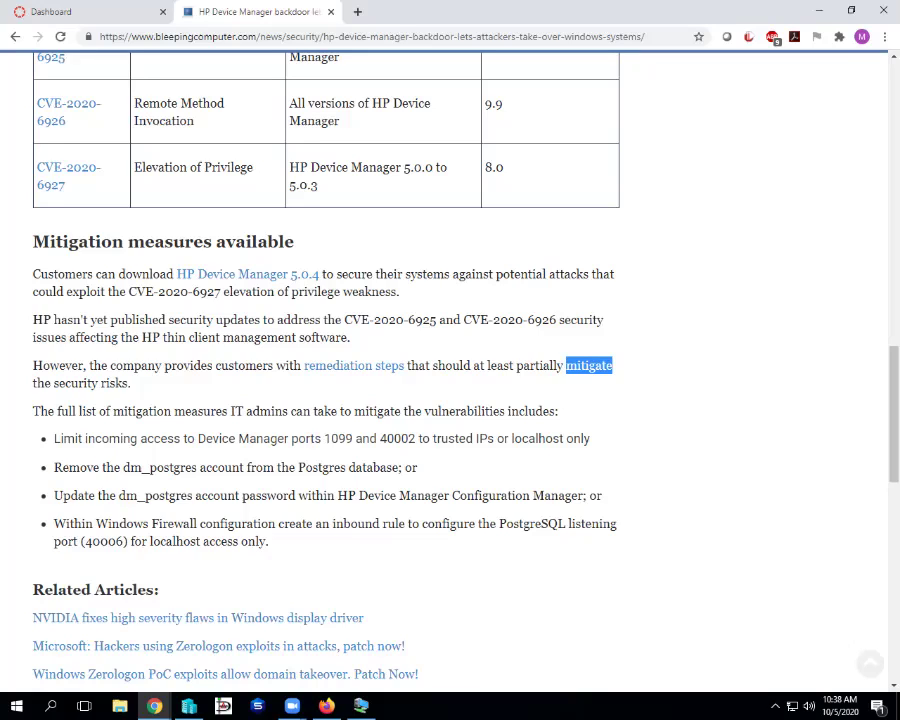
pyautogui.click(414, 256)
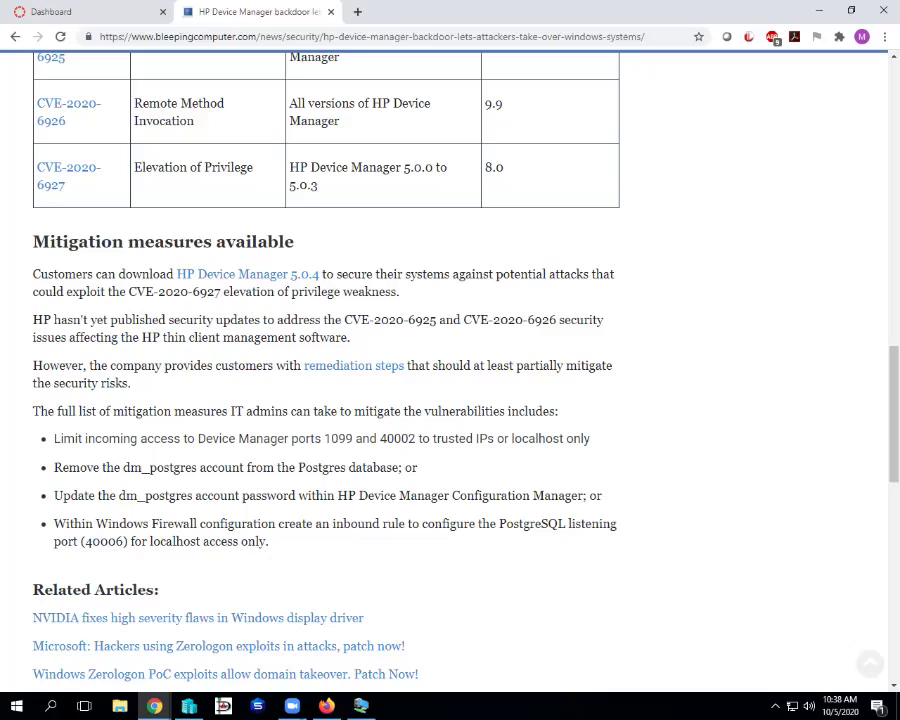
pyautogui.doubleClick(588, 366)
pyautogui.rightClick(584, 367)
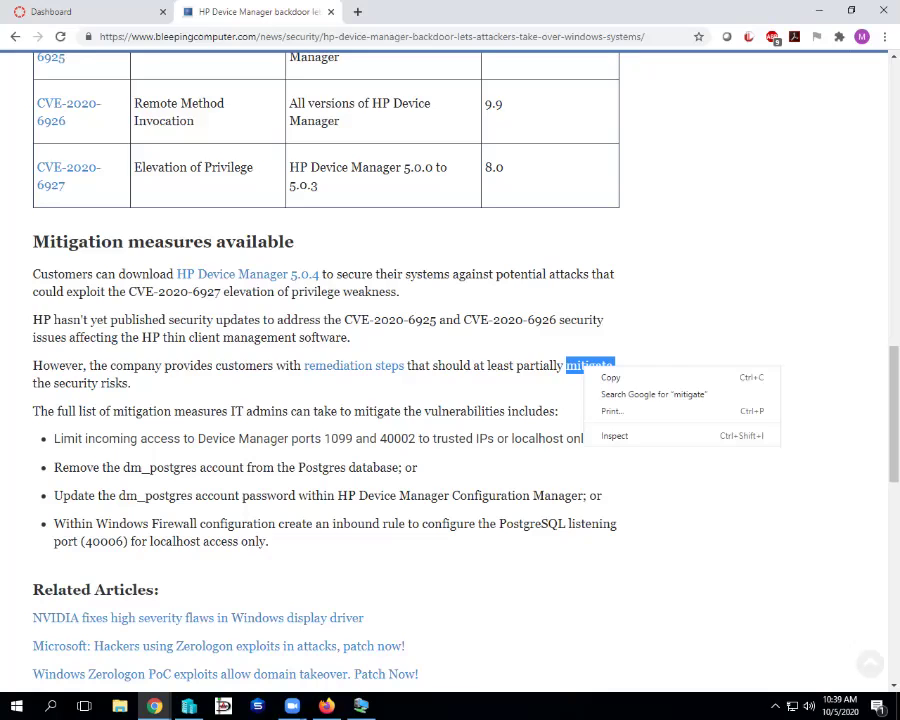
# - Search Google for 'mitigate', read through the definition results, then close the search tab
pyautogui.click(643, 396)
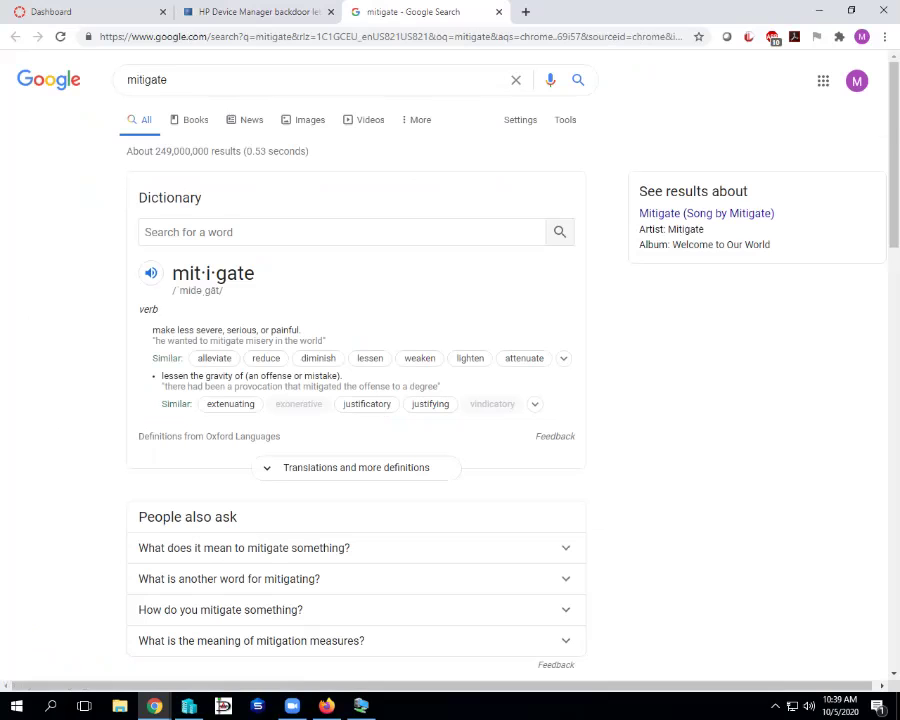
pyautogui.scroll(-3, 450, 380)
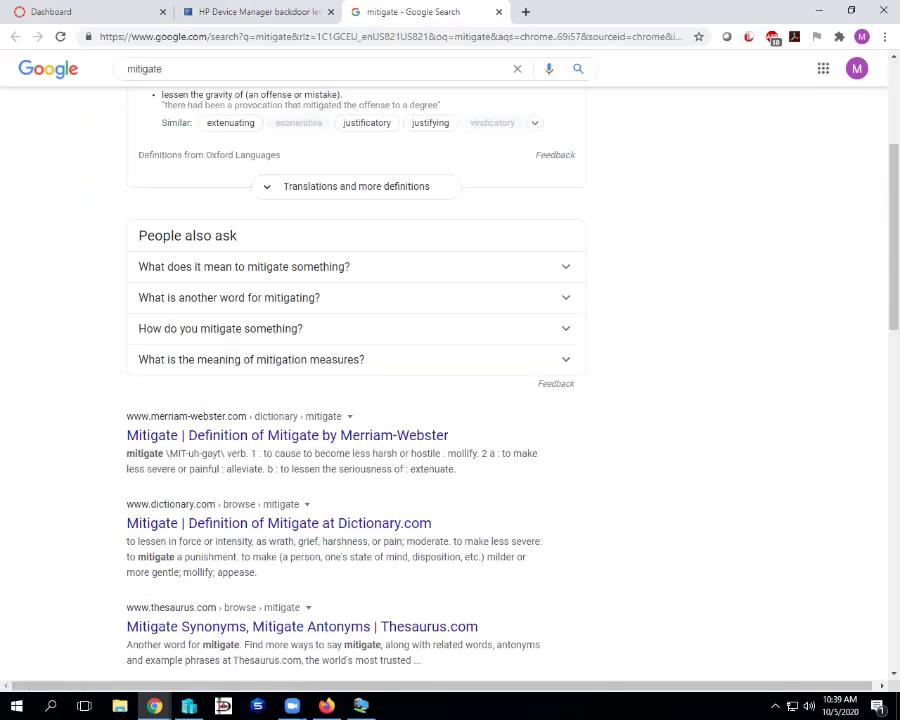
pyautogui.scroll(3, 450, 380)
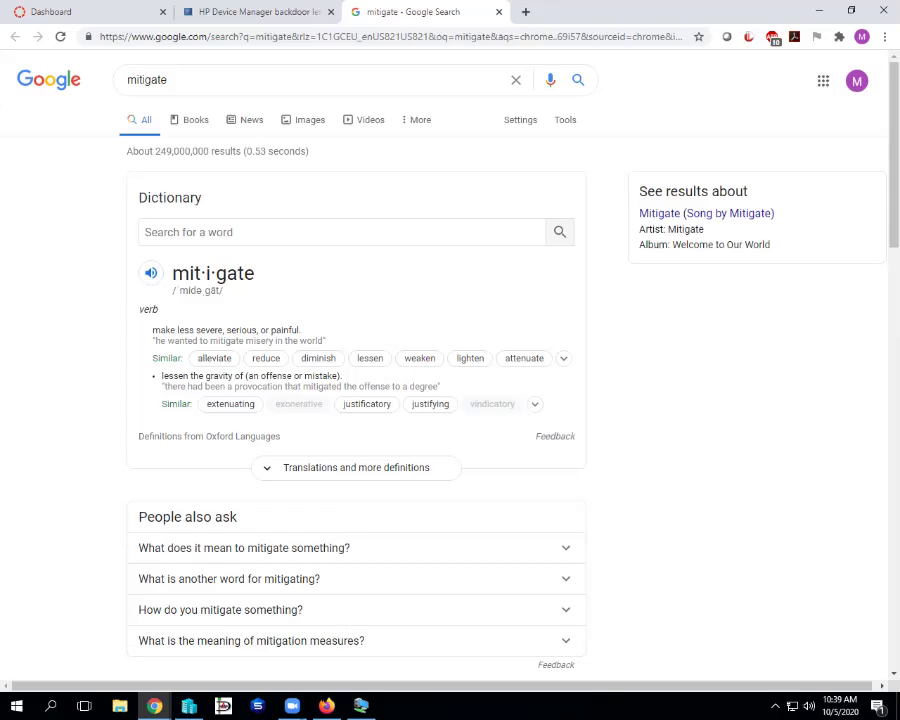
pyautogui.scroll(-3, 450, 380)
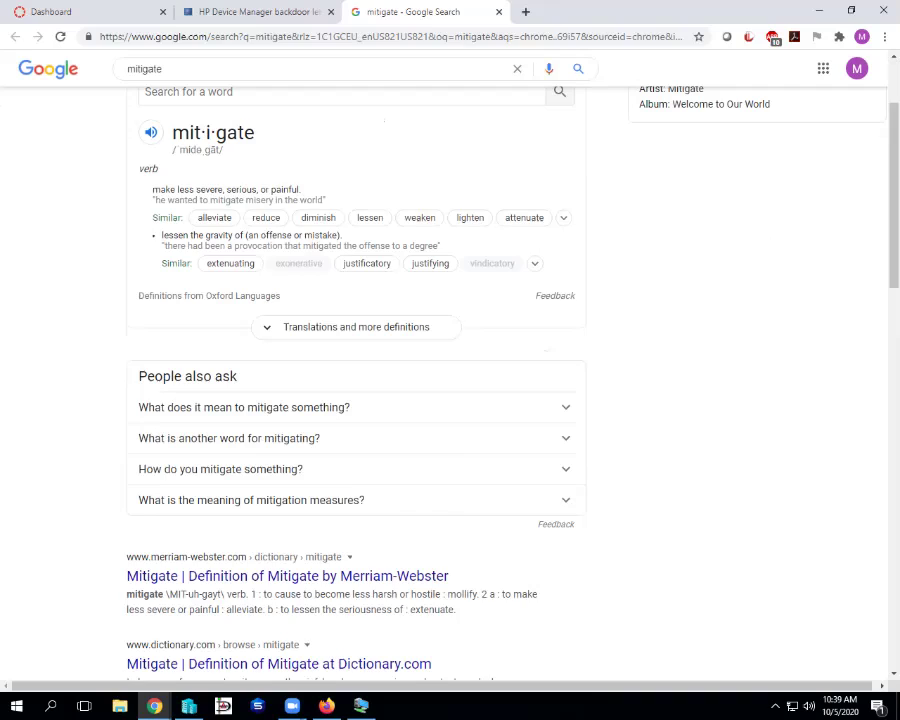
pyautogui.scroll(-4, 450, 380)
pyautogui.scroll(-4, 450, 380)
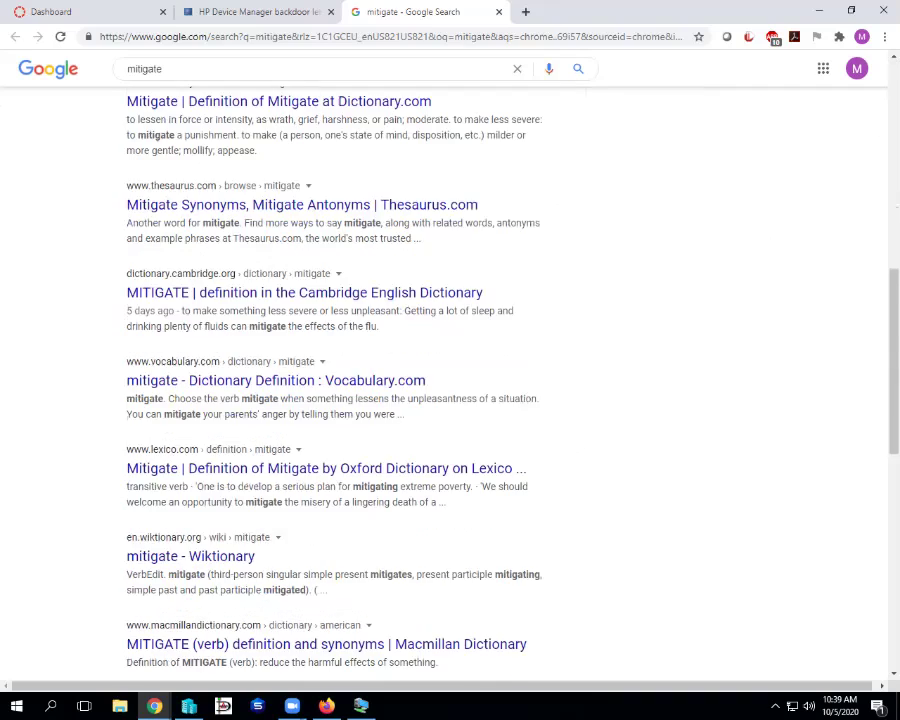
pyautogui.scroll(4, 450, 380)
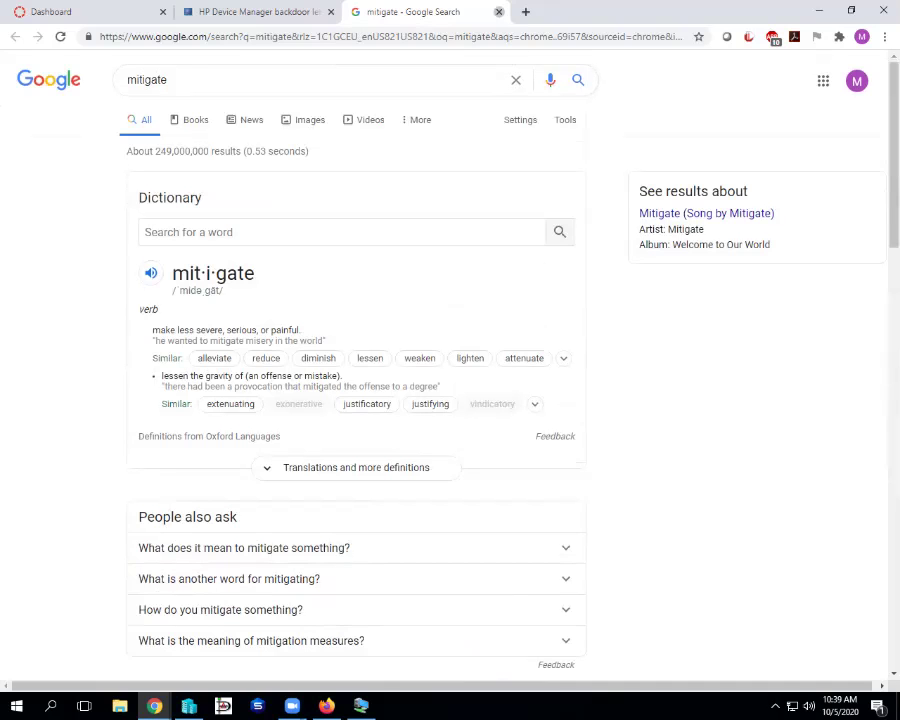
pyautogui.click(499, 12)
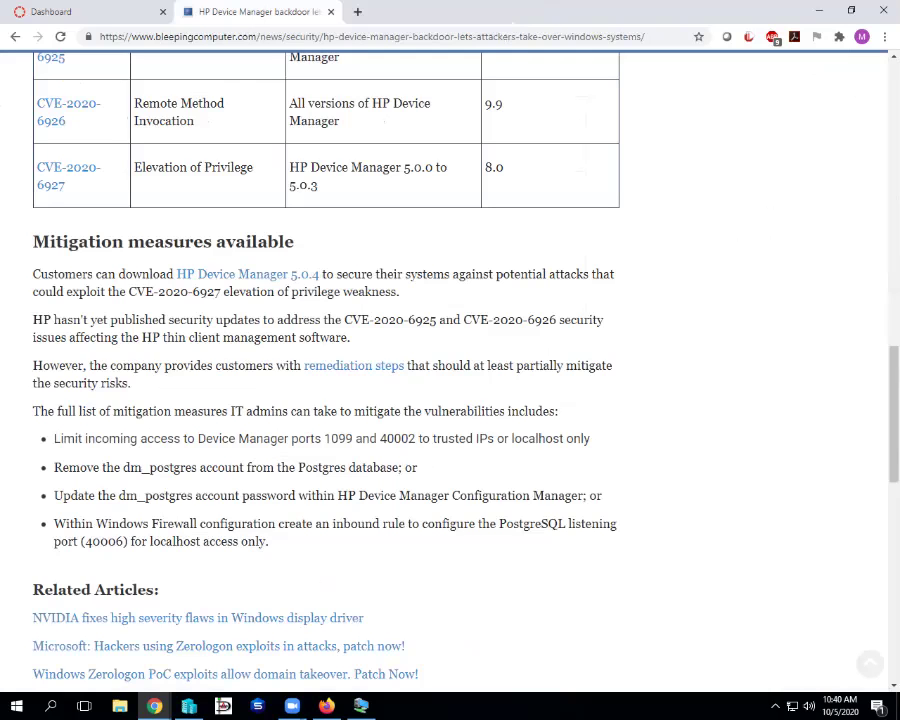
# - Scroll back to the top of the HP backdoor article and close its tab with Ctrl+W
pyautogui.scroll(1, 450, 380)
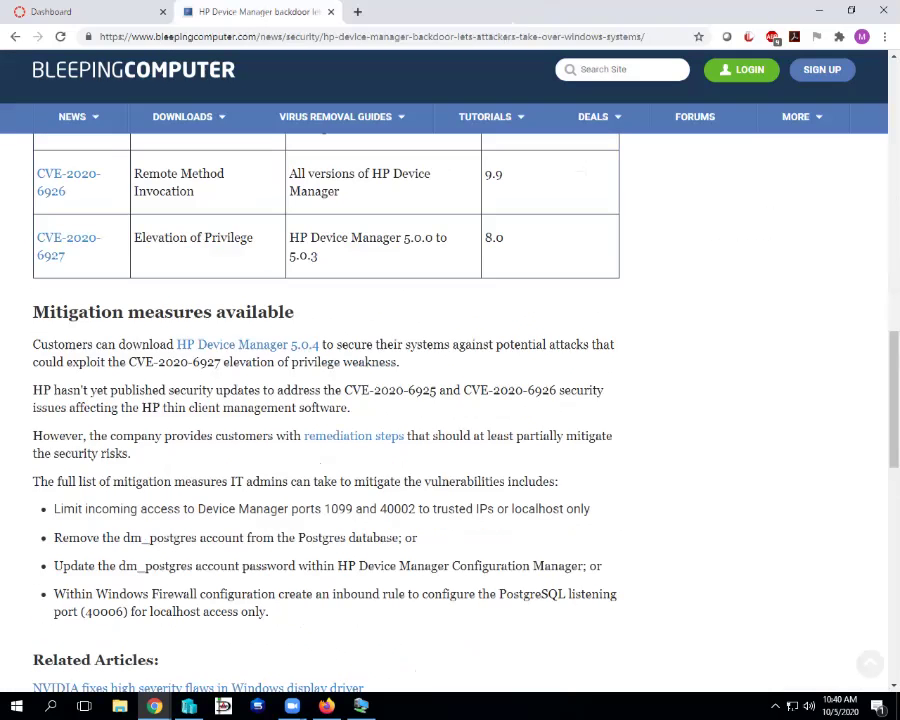
pyautogui.scroll(10, 450, 400)
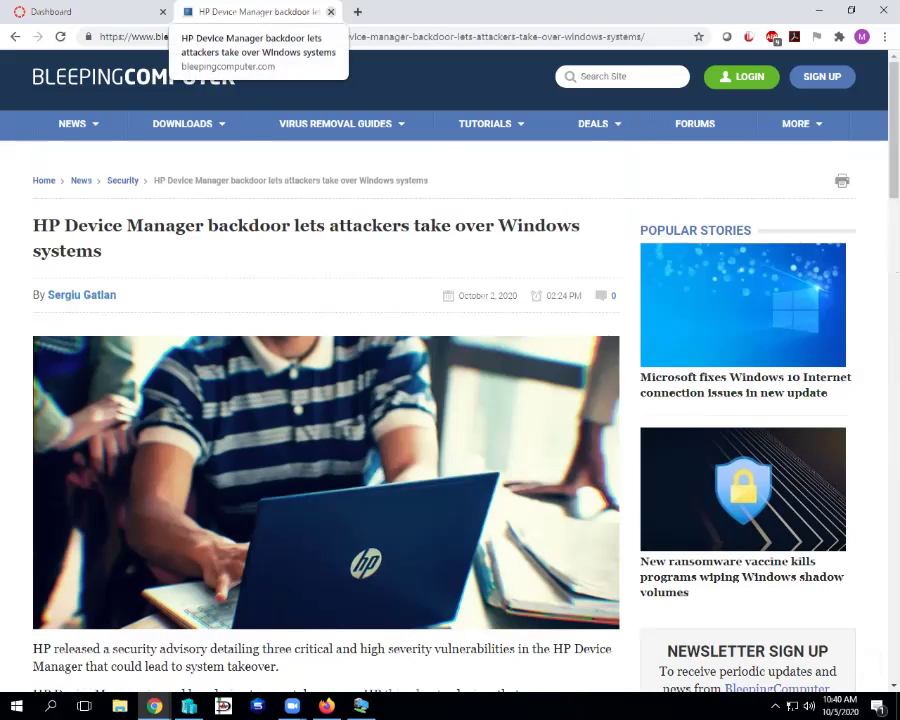
pyautogui.hotkey('ctrl', 'w')
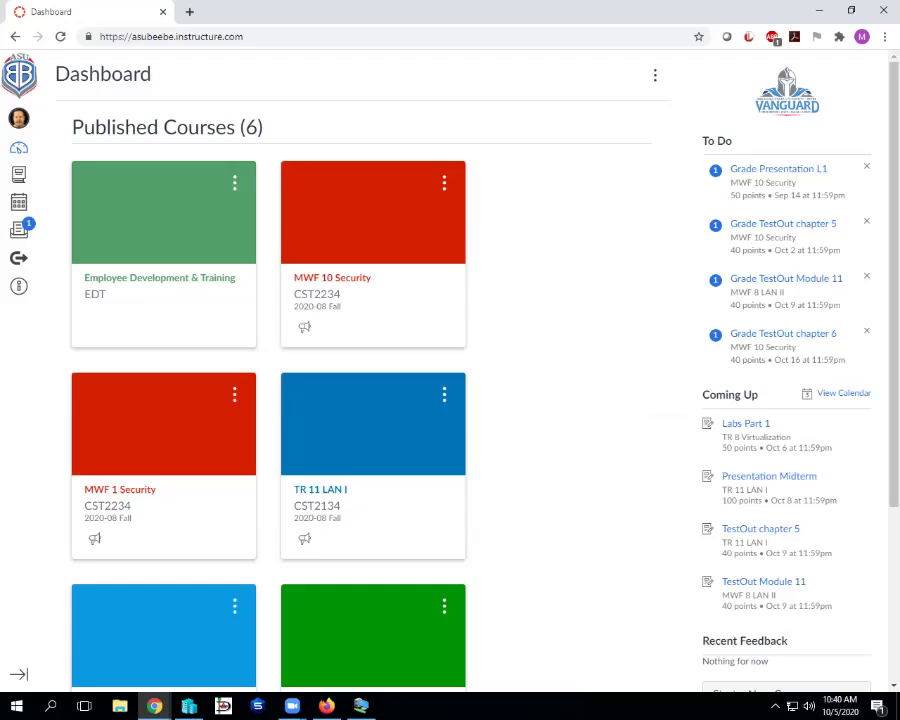
# - Bring up the Kali VM, enter the Kali username and password, and log in to Greenbone
pyautogui.moveTo(361, 706)
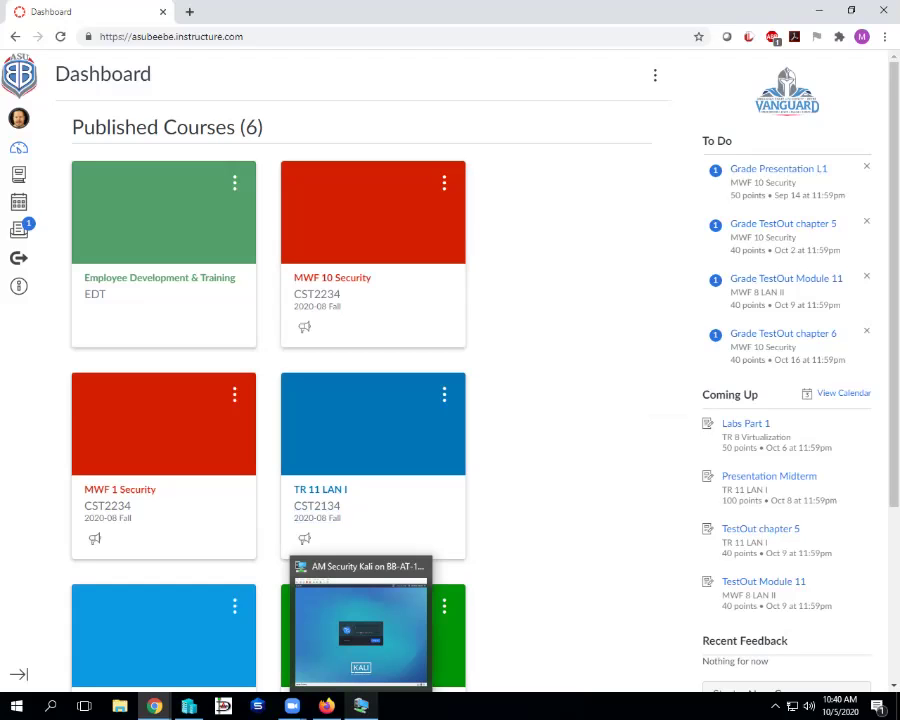
pyautogui.click(360, 625)
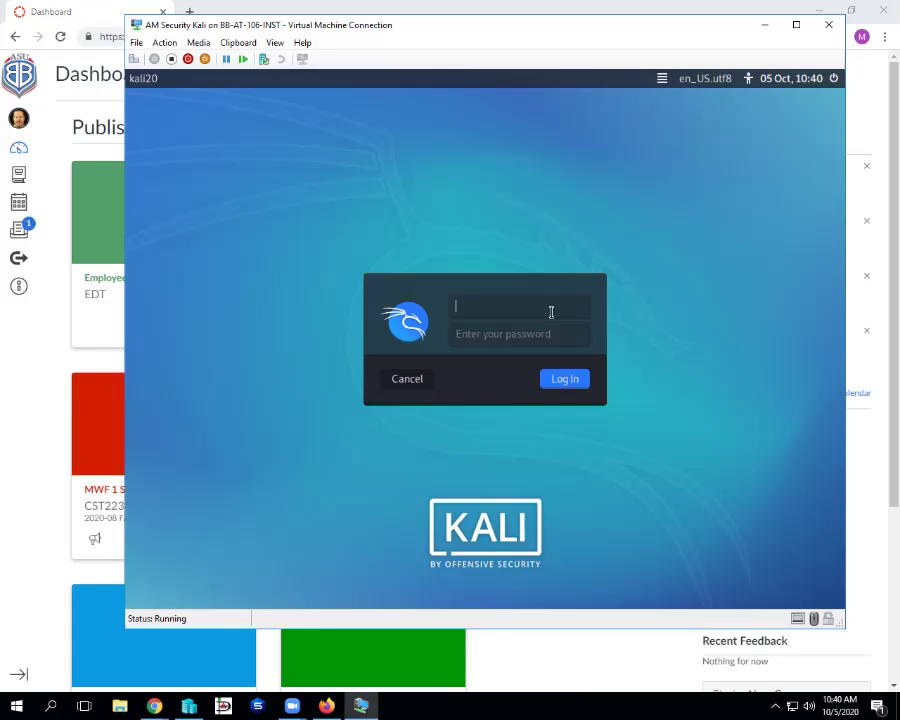
pyautogui.write('root')
pyautogui.press('Tab')
pyautogui.write('tooor')
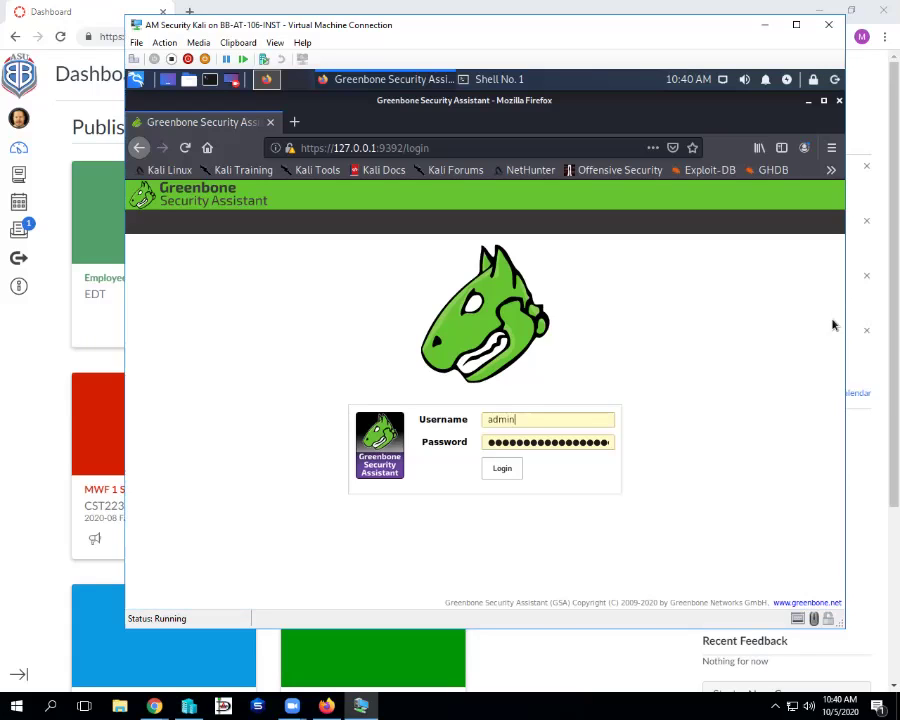
pyautogui.click(502, 468)
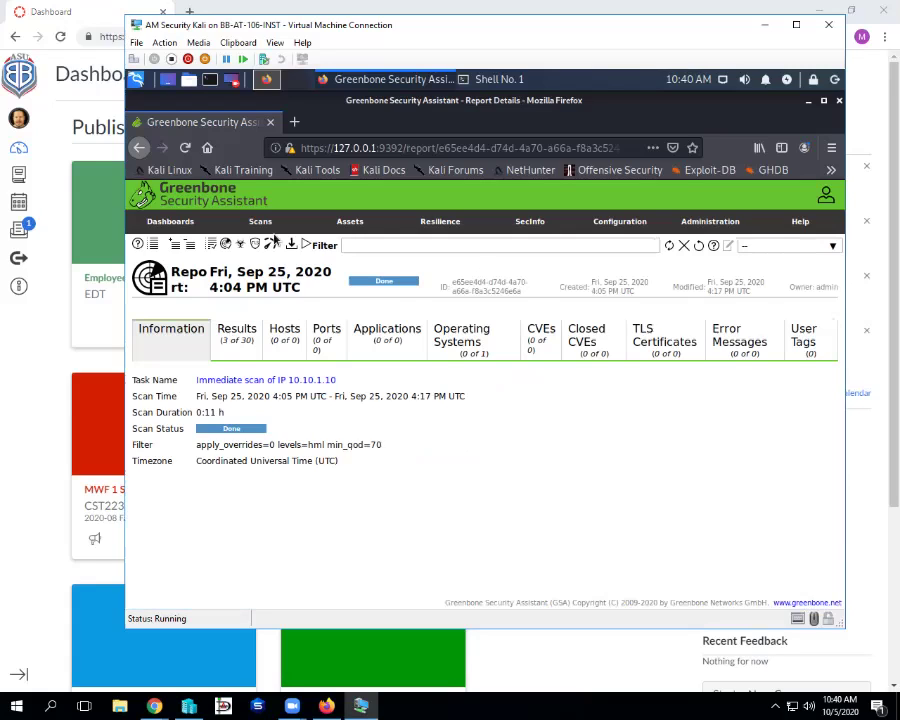
# - Open Scans > Tasks to view the five Done scan tasks, then Alt+Tab back to Chrome
pyautogui.click(266, 226)
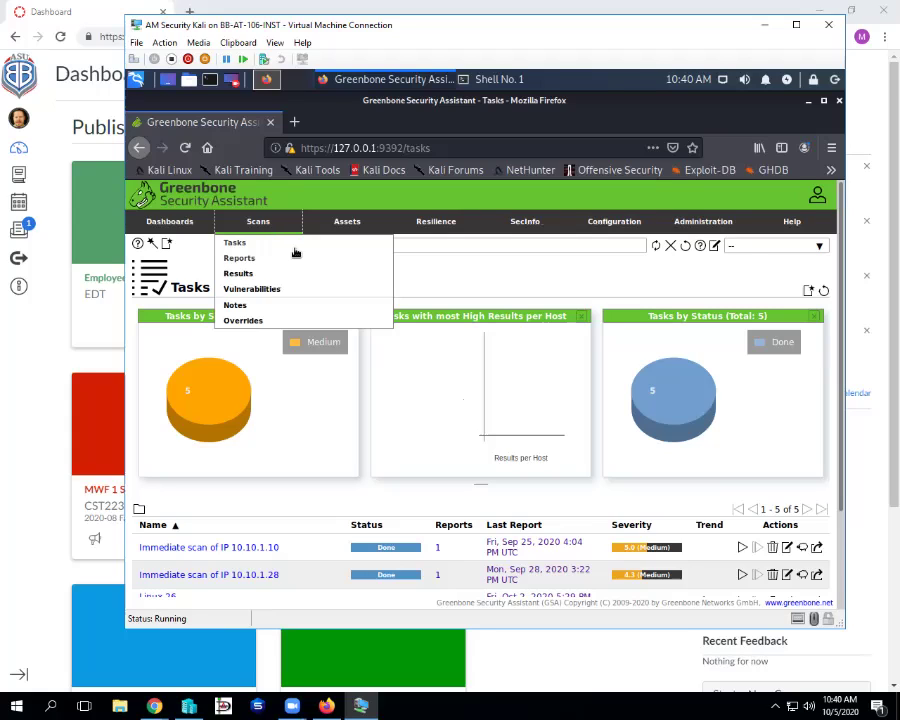
pyautogui.scroll(-2, 465, 527)
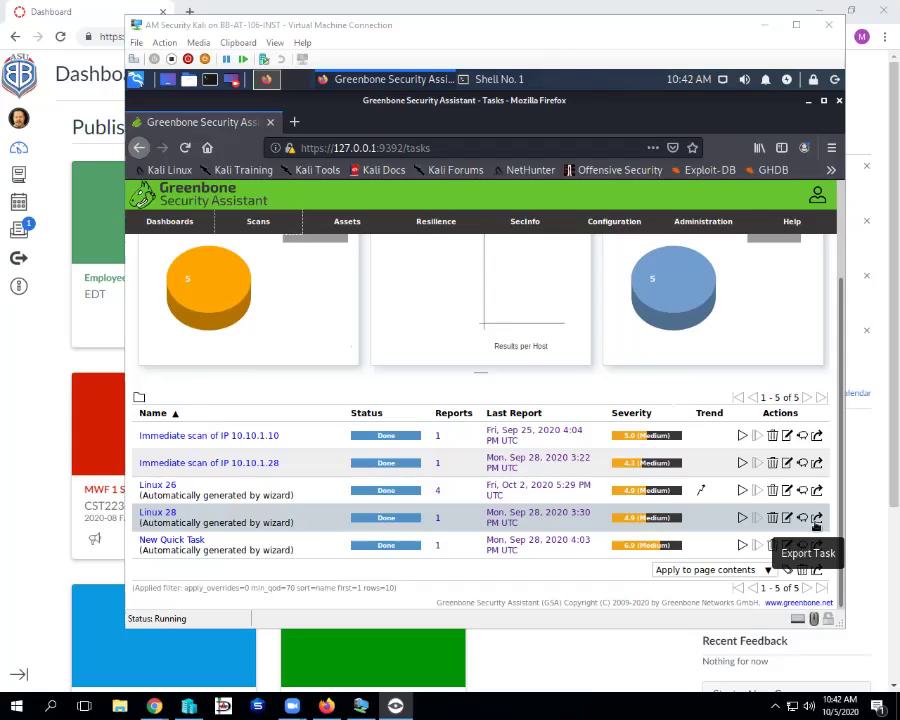
pyautogui.hotkey('alt', 'Tab')
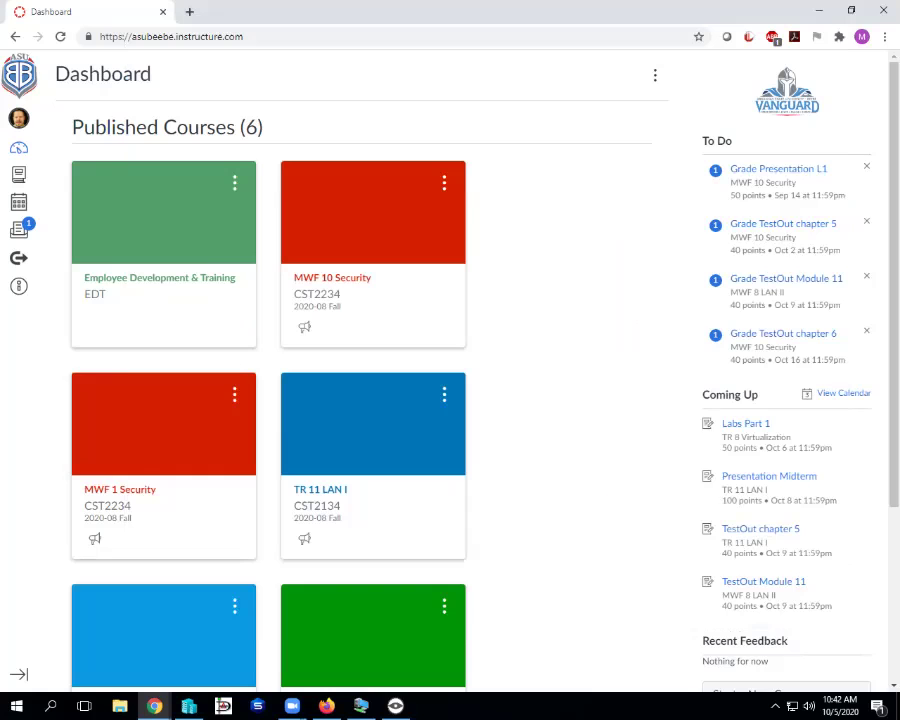
# - Open the TR 11 LAN I (Local Area Network I) course card from the Canvas Dashboard
pyautogui.click(373, 215)
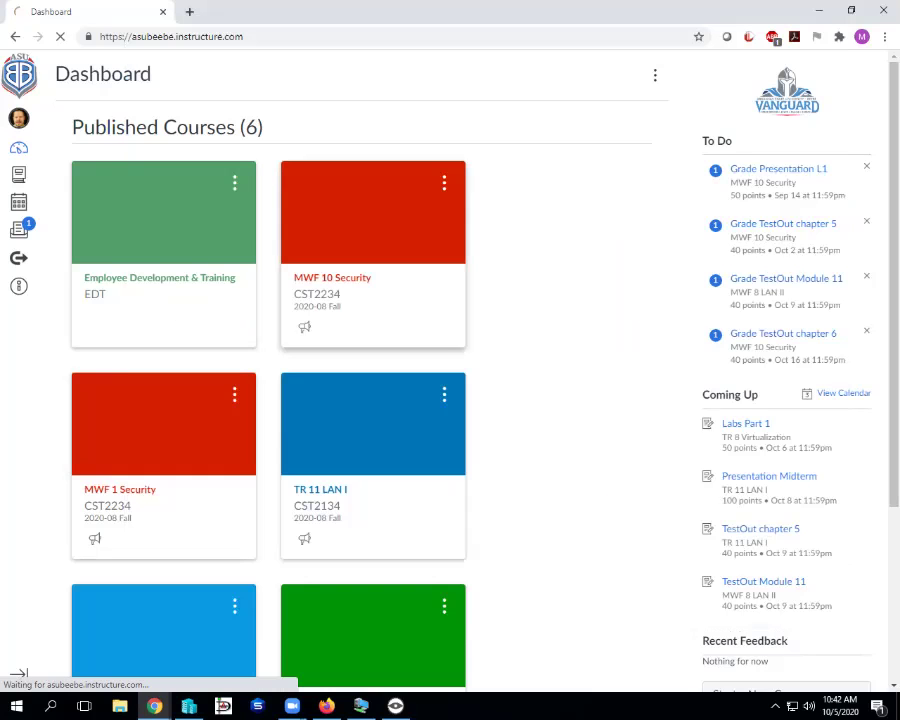
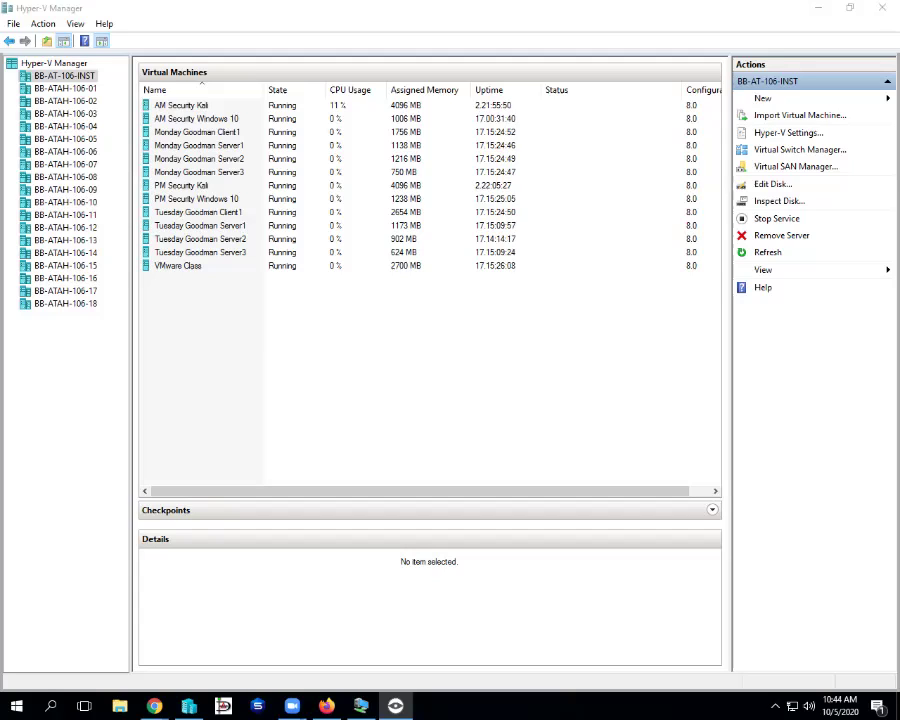
# - Start a new virtual machine from the New menu on host BB-AT-106-INST
pyautogui.hotkey('alt', 'Tab')
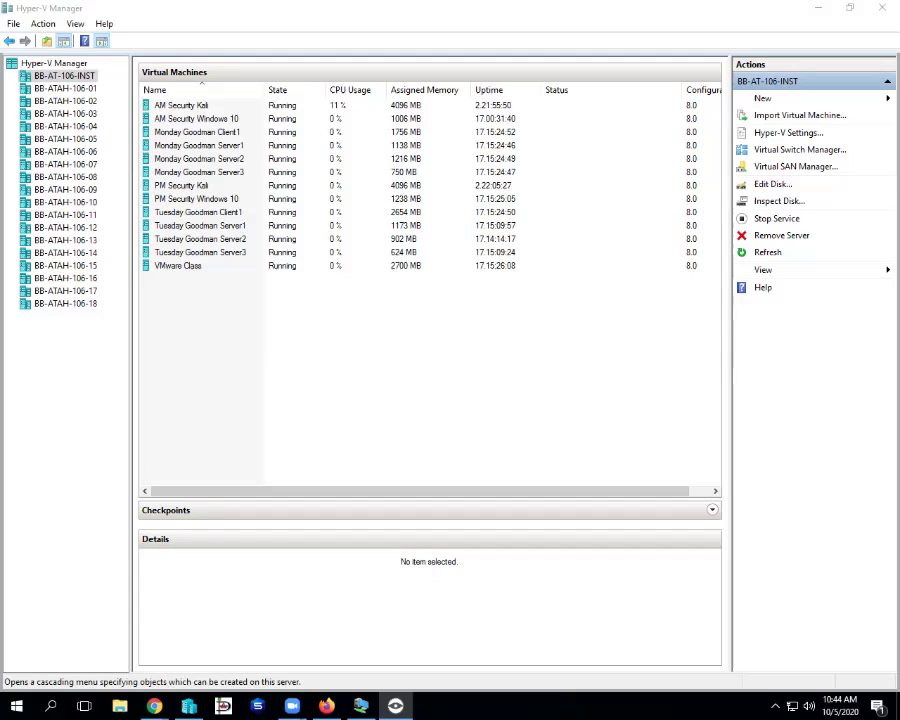
pyautogui.click(763, 98)
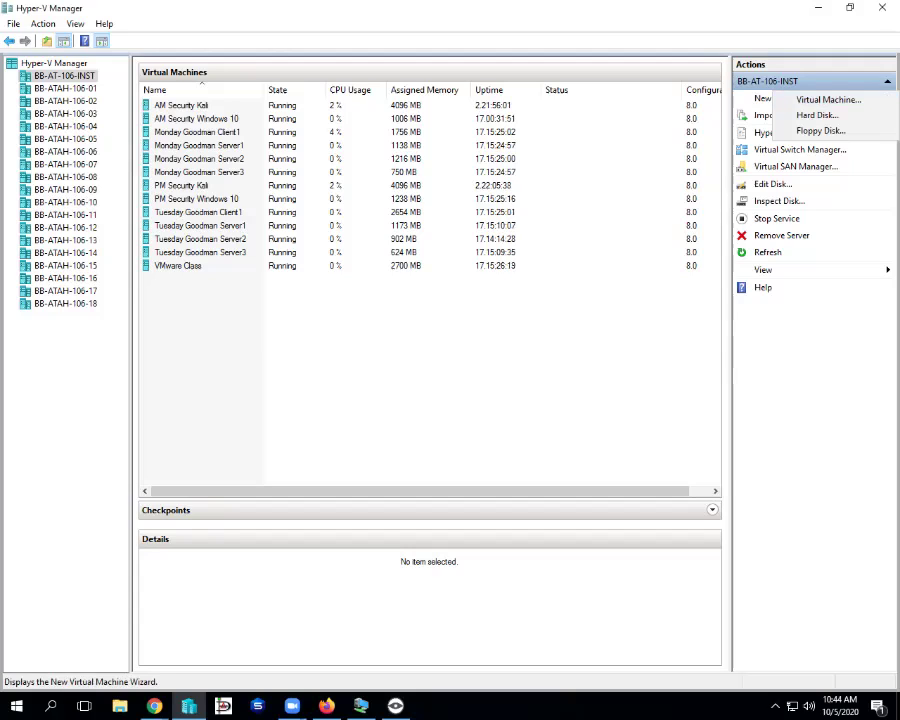
pyautogui.press('Return')
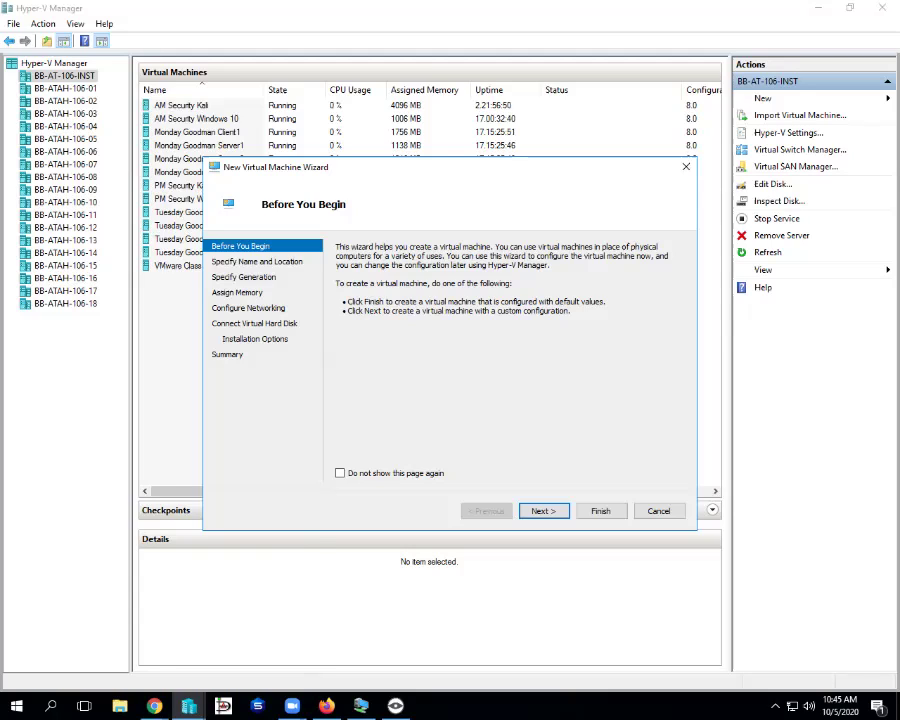
# - Get past the introduction page and name the virtual machine 'AM Security Bad Store'
pyautogui.press('Return')
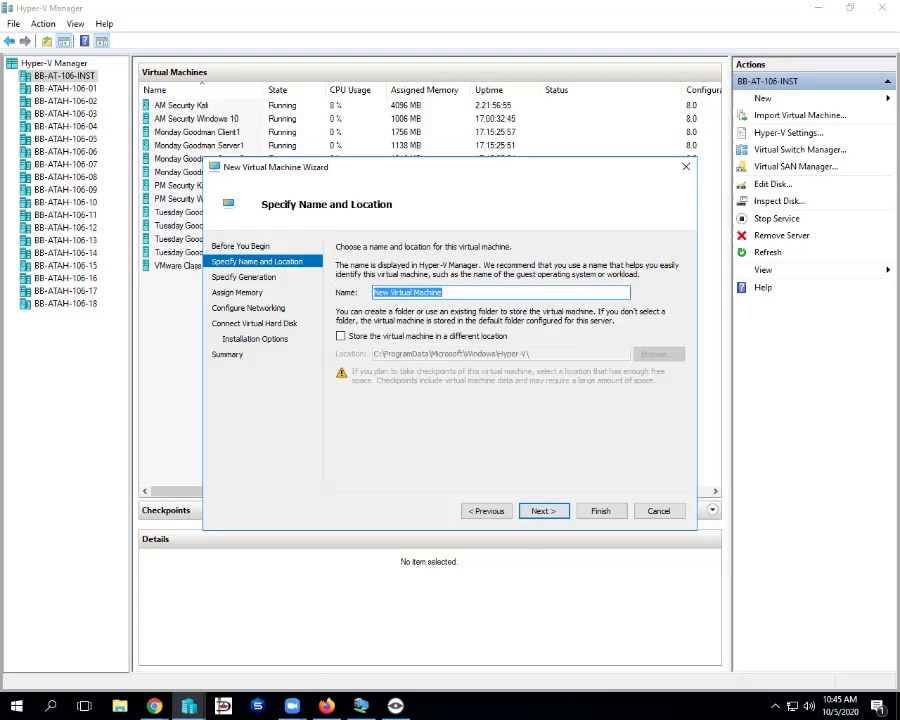
pyautogui.write('AM ')
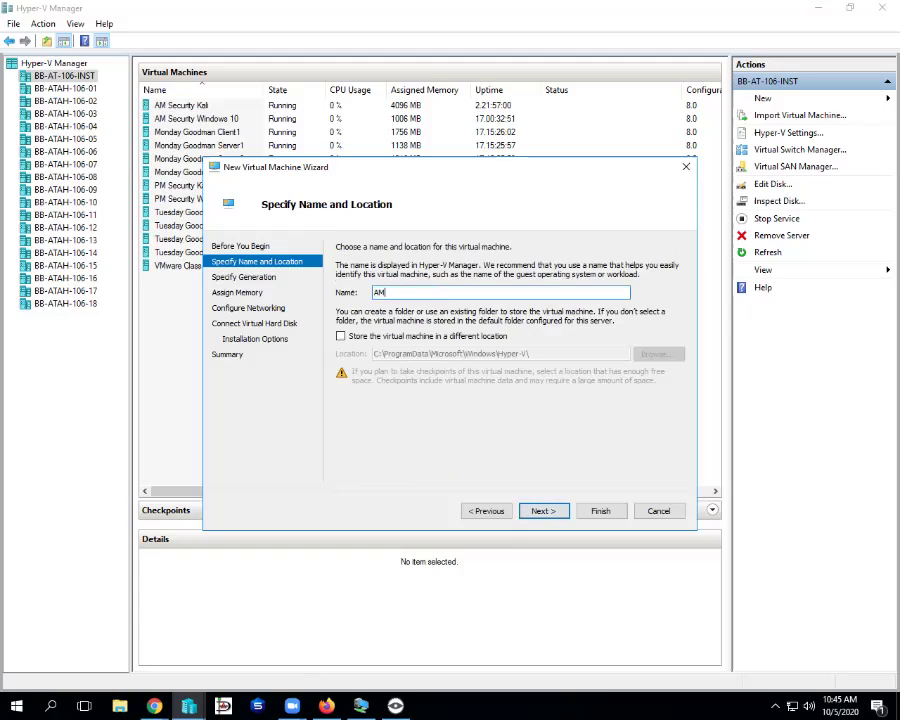
pyautogui.write('Bad Store')
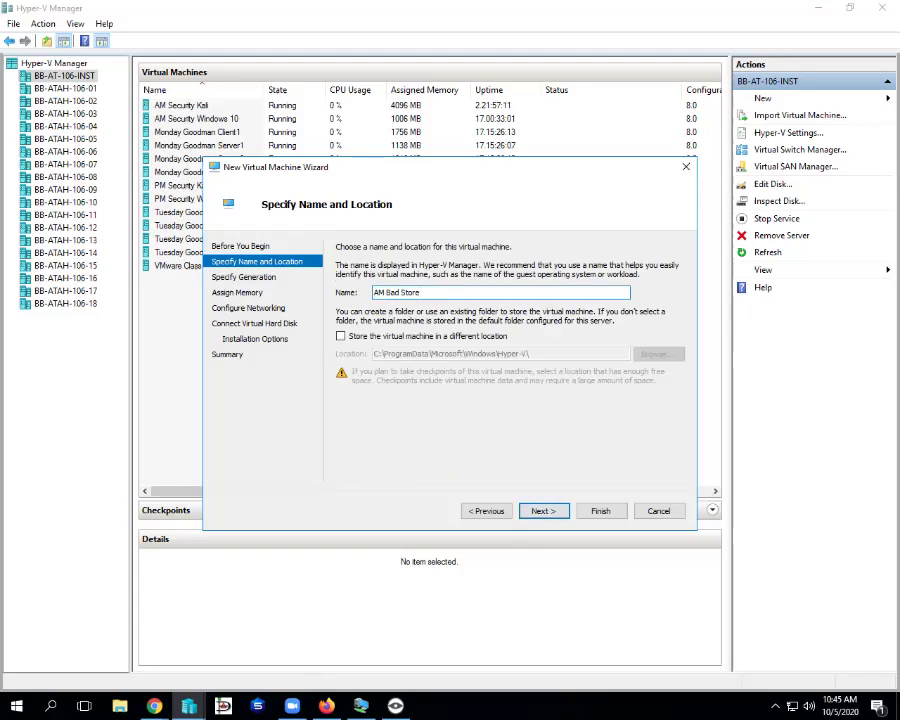
pyautogui.write('Security')
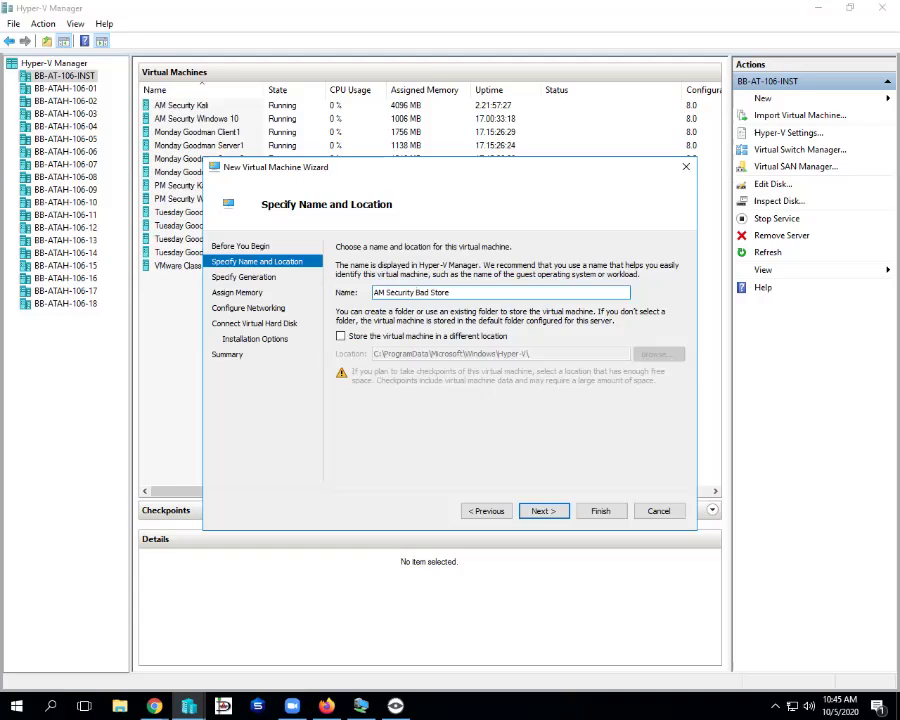
pyautogui.press('Return')
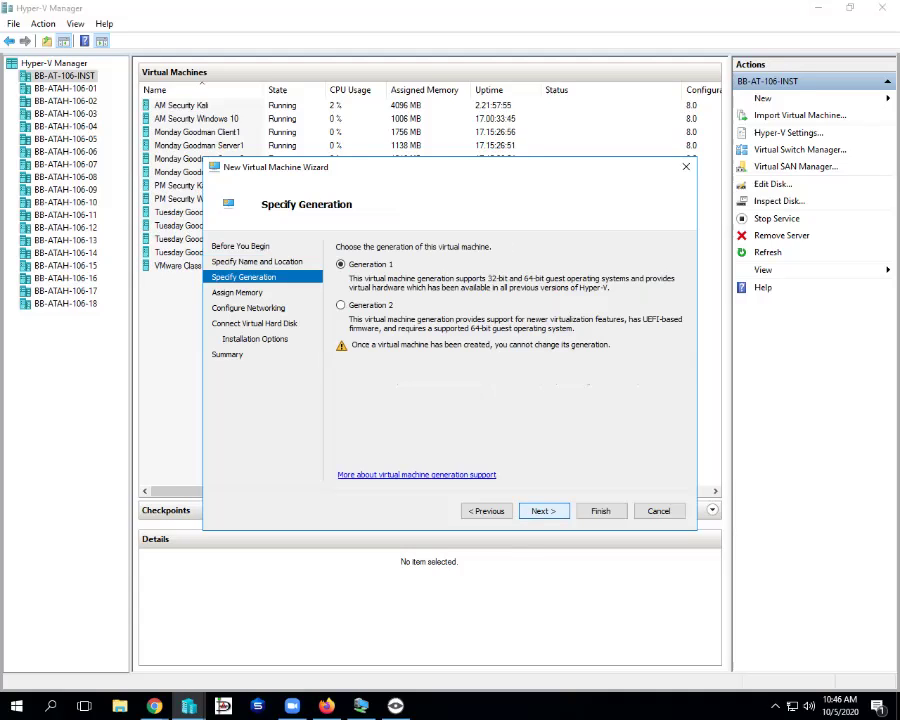
# - Keep Generation 1, reach the 1024 MB memory page, and bring up Task Manager
pyautogui.press('Return')
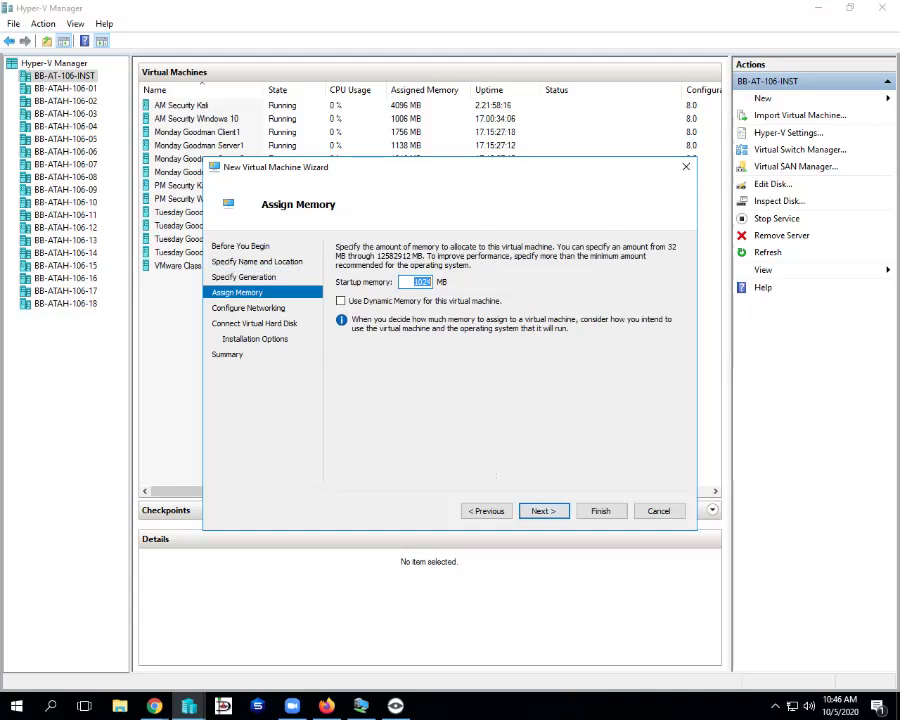
pyautogui.moveTo(400, 166); pyautogui.dragTo(443, 126)
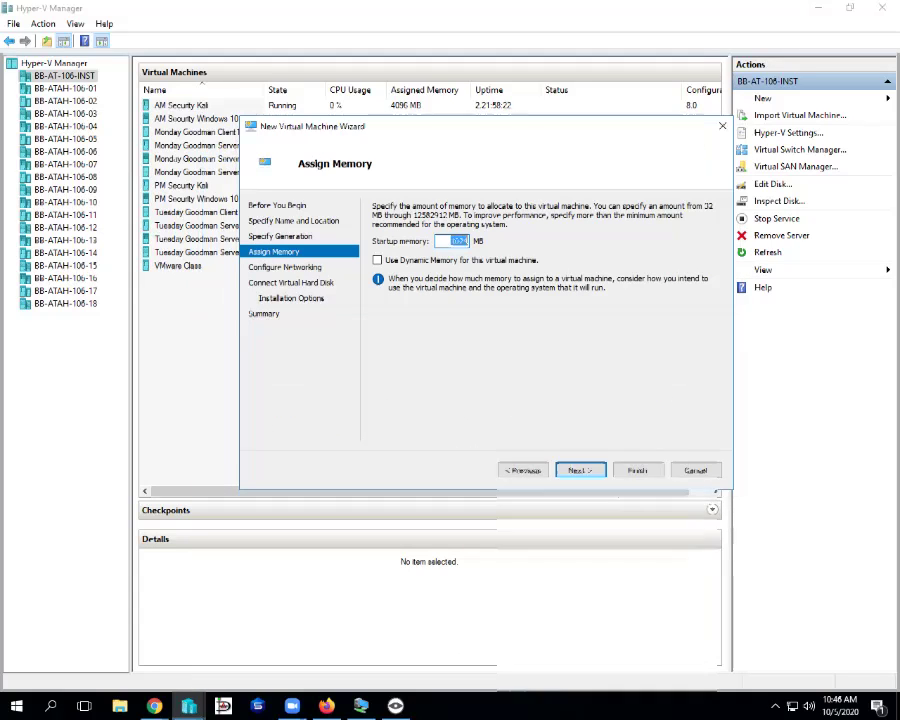
pyautogui.rightClick(500, 705)
pyautogui.press('Escape')
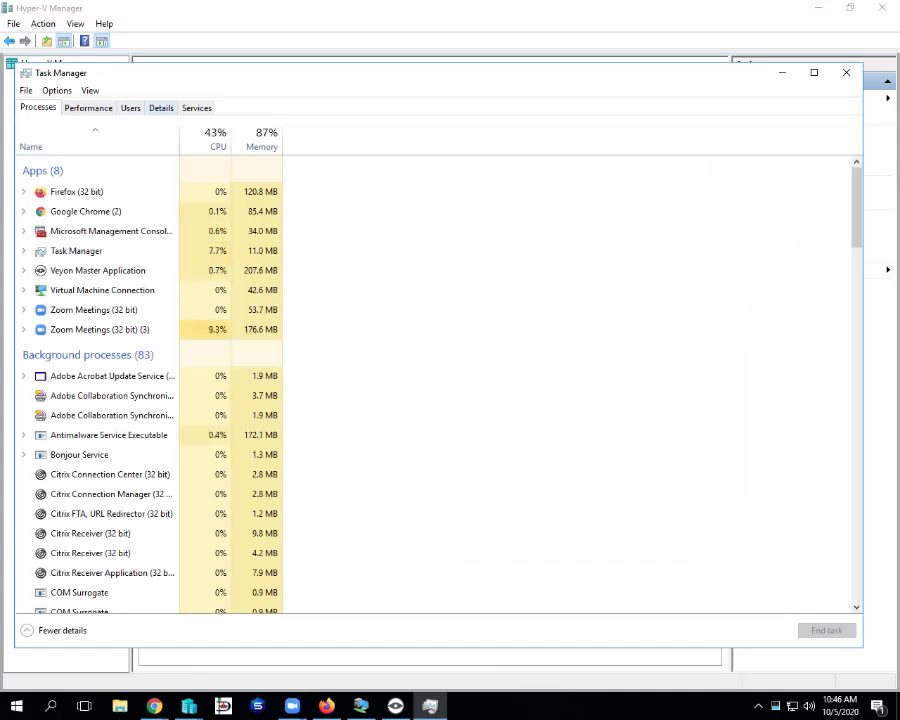
# - Check Ethernet and memory use (27.9 of 32.0 GB) under Performance, then close Task Manager
pyautogui.click(88, 107)
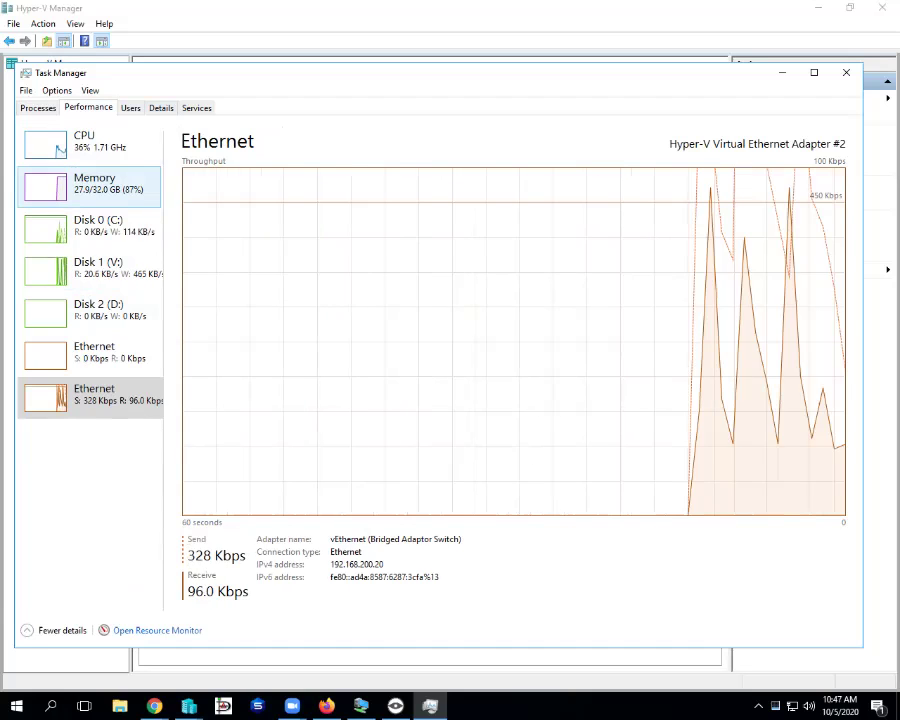
pyautogui.click(95, 185)
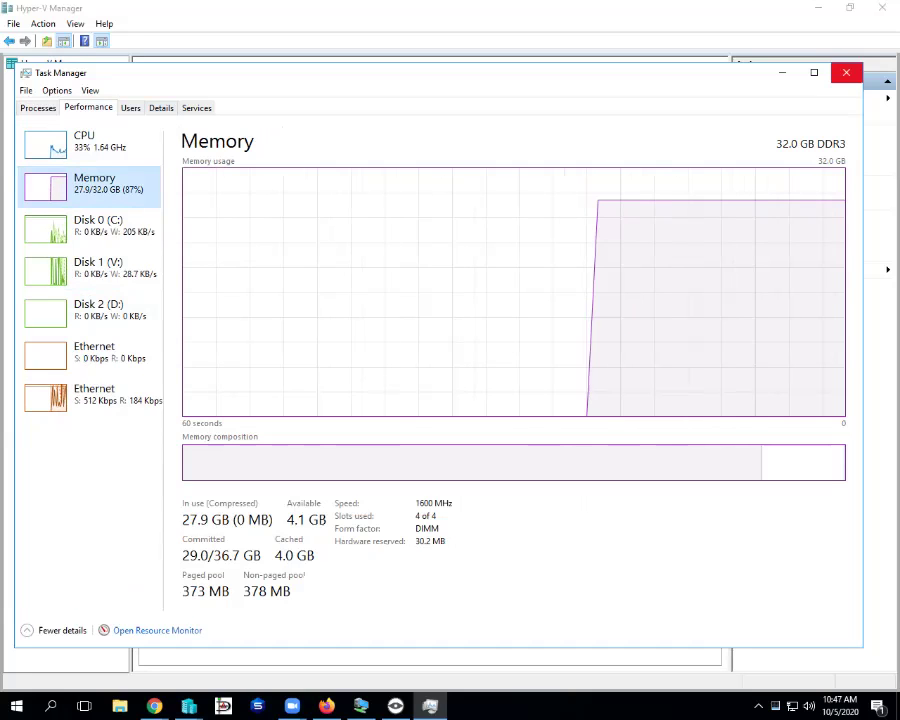
pyautogui.click(846, 72)
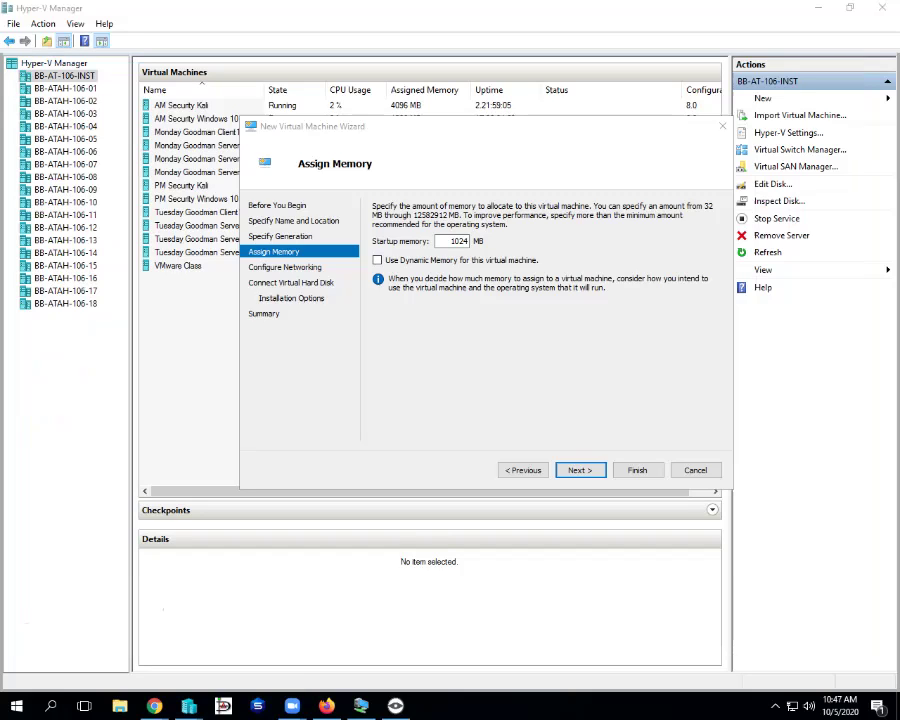
# - Keep 1024 MB startup memory and connect the VM to Bridged Adaptor Switch
pyautogui.hotkey('alt', 'Tab')
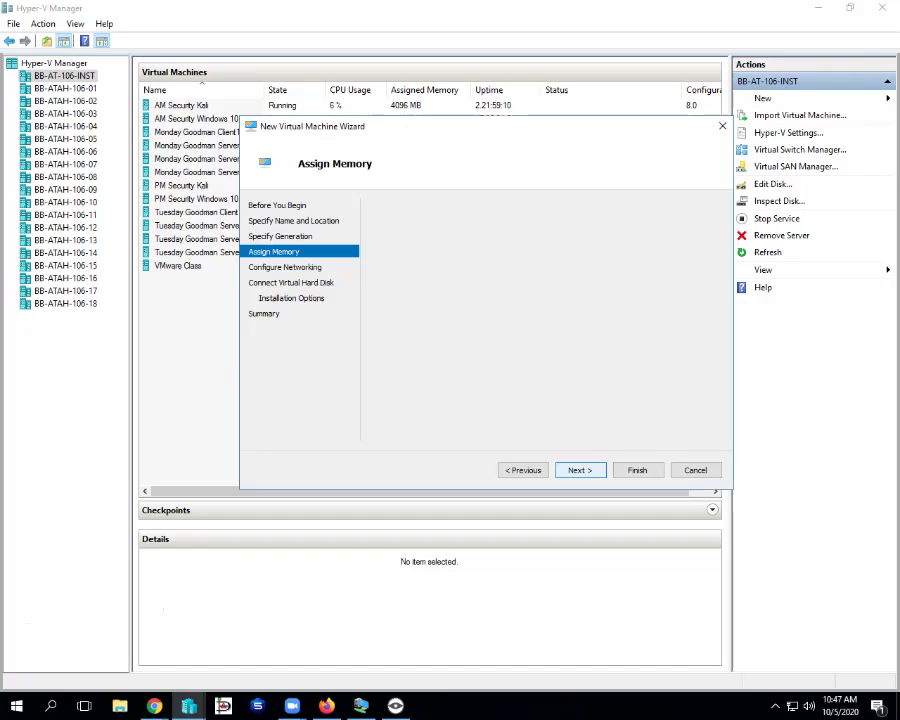
pyautogui.press('Return')
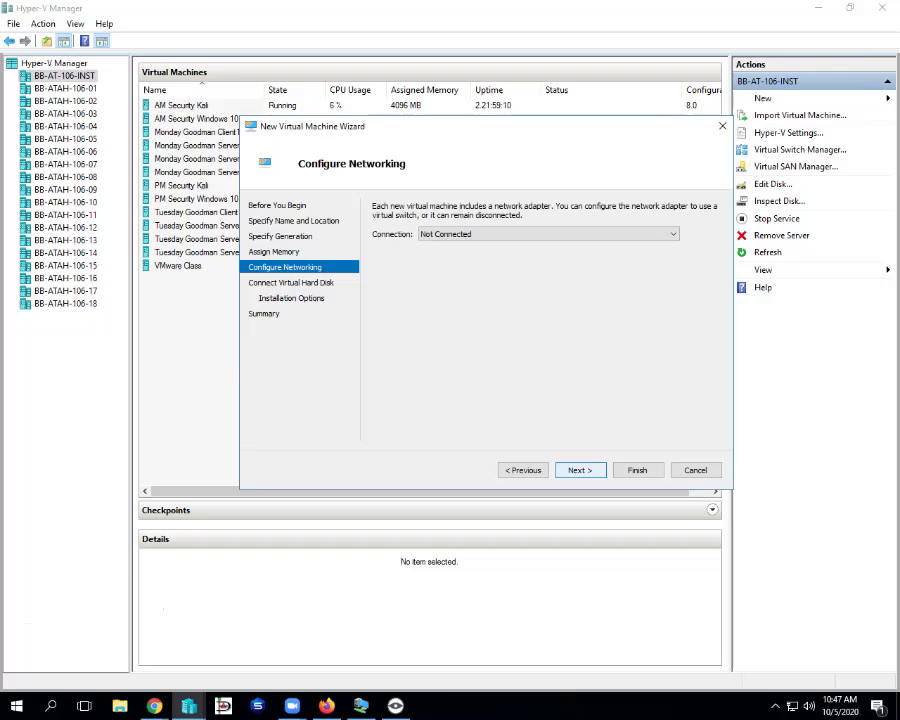
pyautogui.hotkey('alt', 'Down')
pyautogui.press('Return')
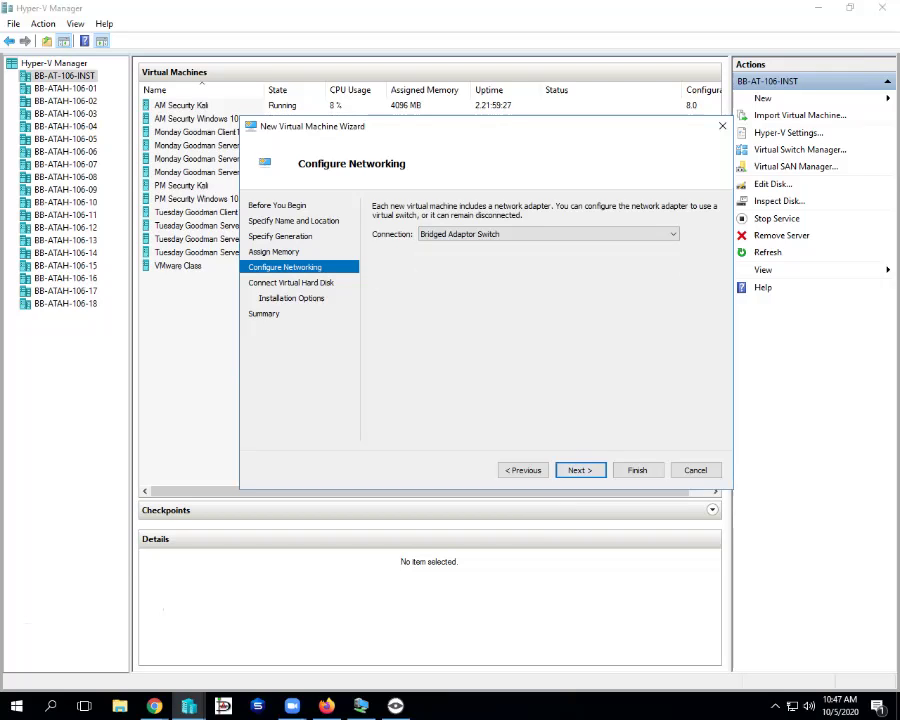
pyautogui.press('Return')
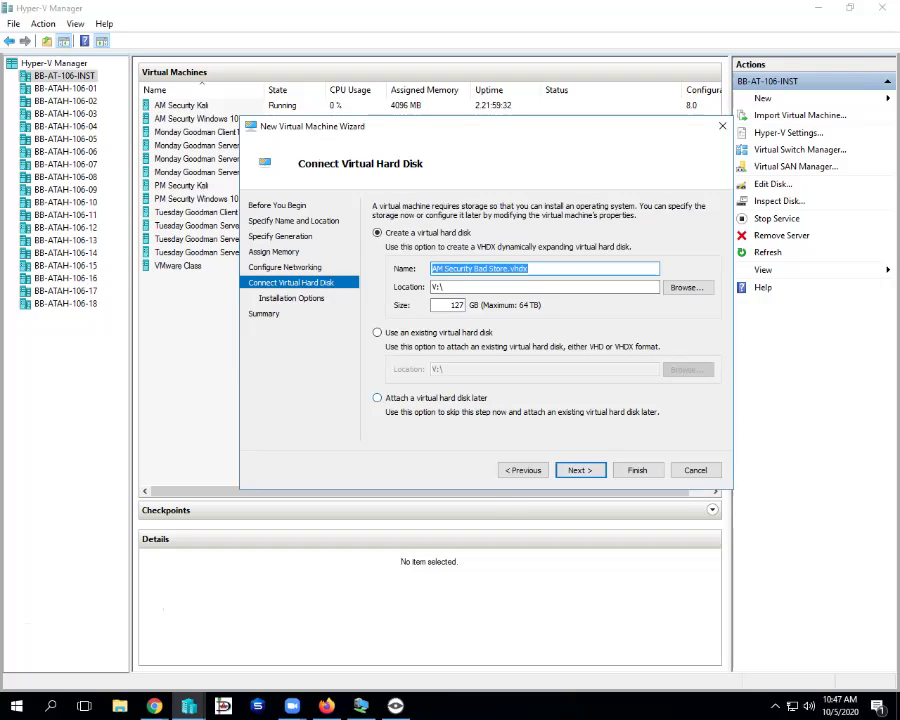
# - Choose to attach a virtual hard disk later, reach the summary, and switch to Veyon
pyautogui.hotkey('alt', 'a')
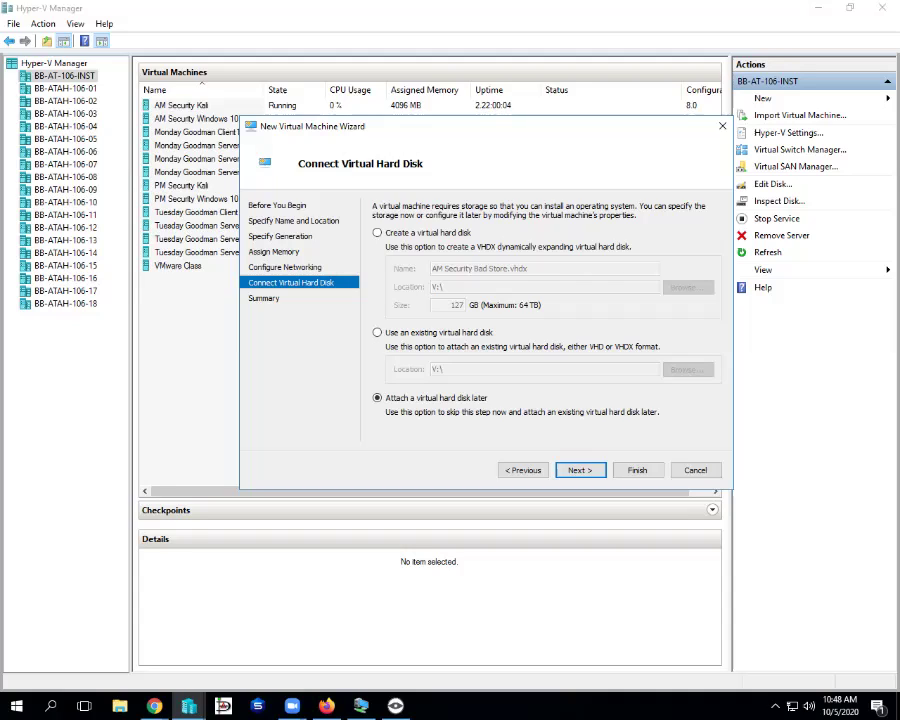
pyautogui.press('Return')
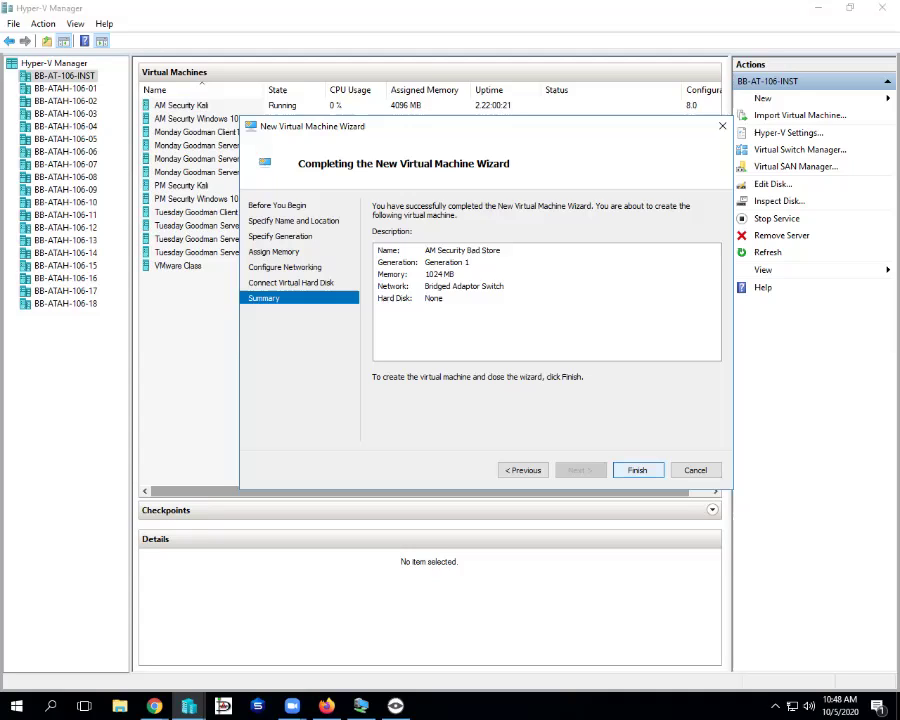
pyautogui.hotkey('alt', 'Tab')
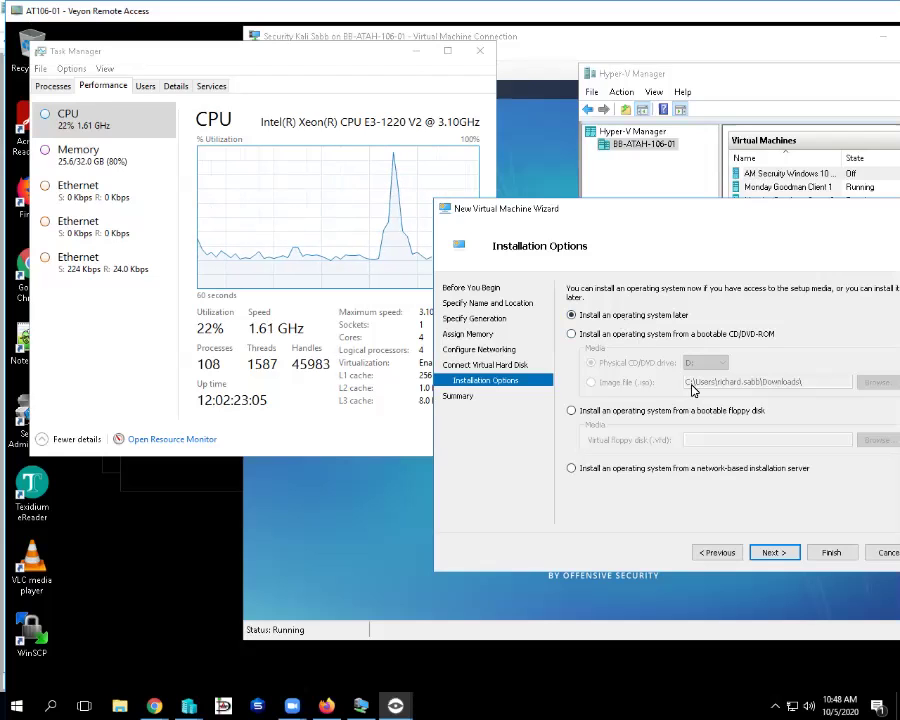
# - In the student's remote wizard, set the hard disk to attach later and finish
pyautogui.click(725, 553)
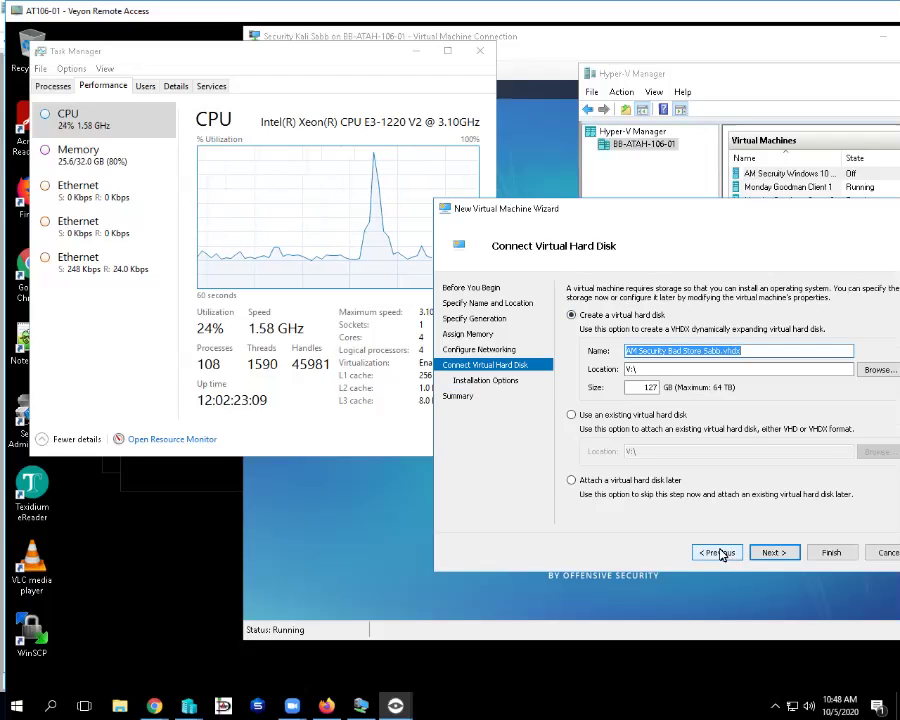
pyautogui.click(572, 481)
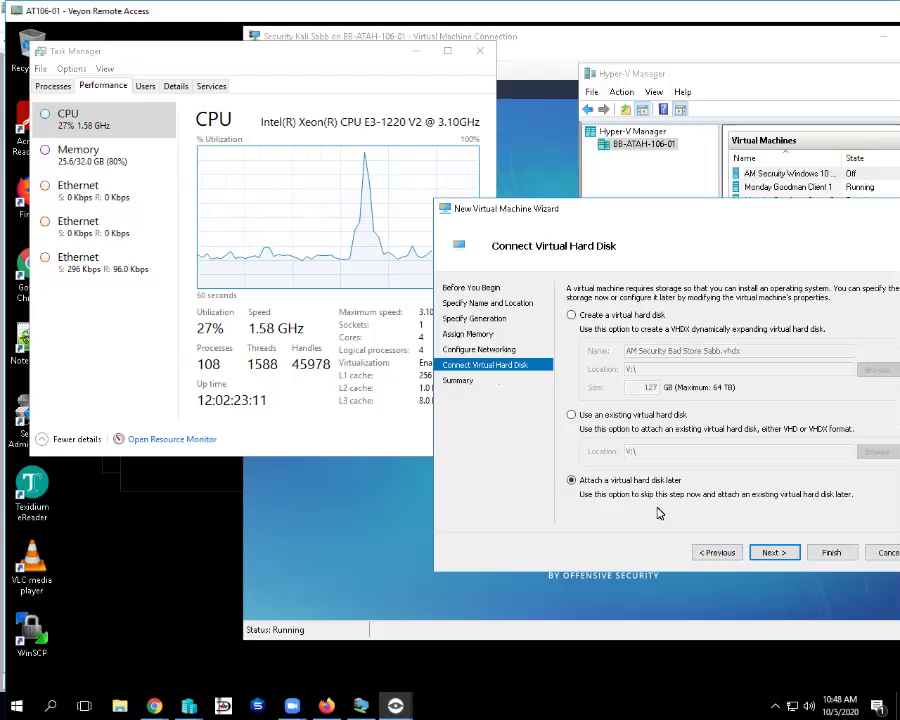
pyautogui.click(772, 553)
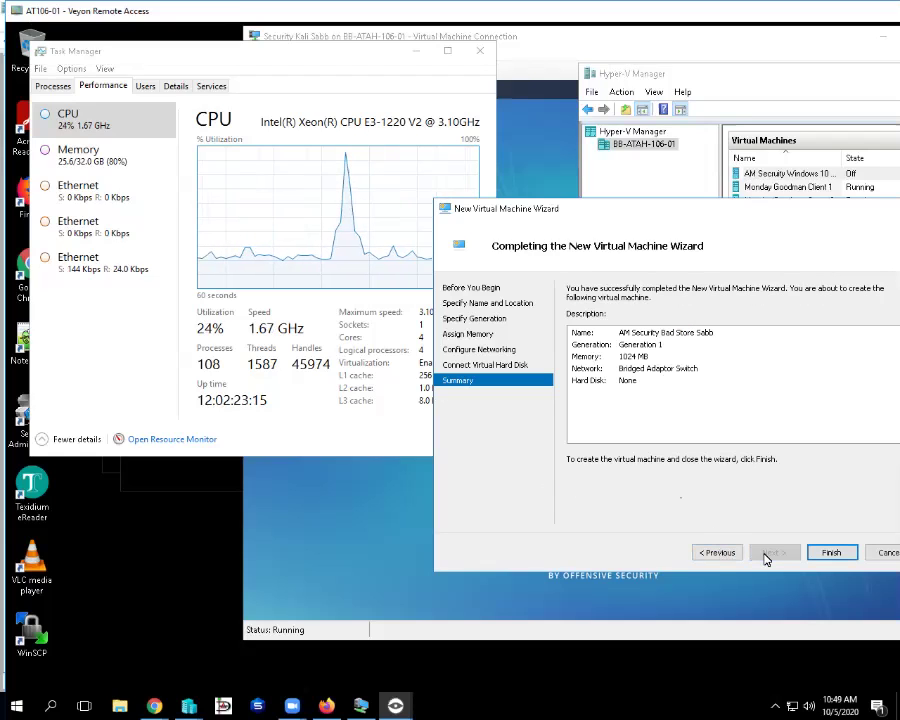
pyautogui.click(822, 552)
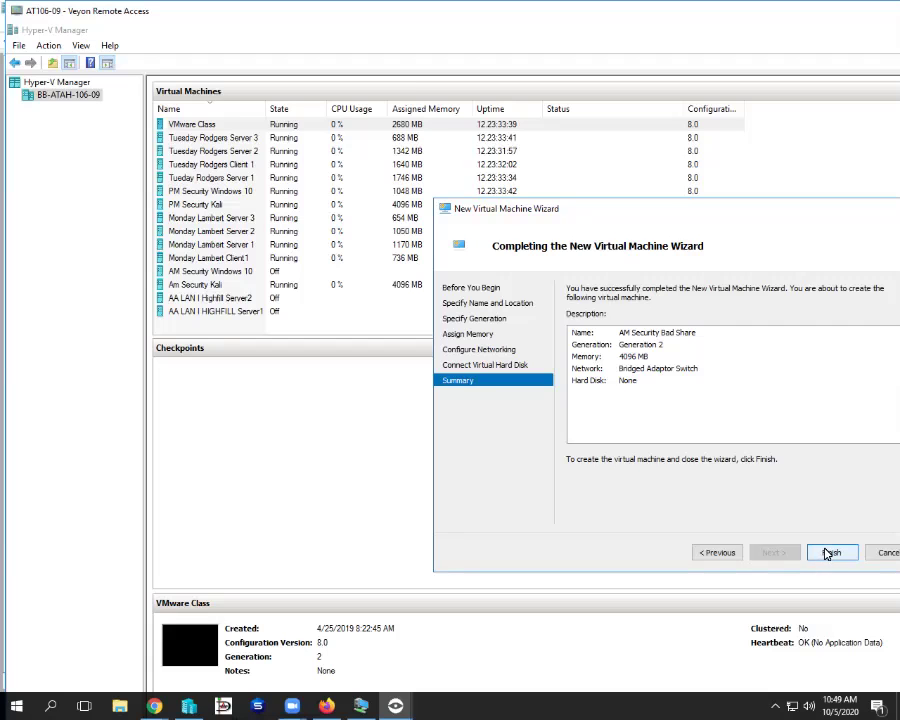
# - Create AM Security Bad Share remotely, then open the local AM Security Bad Store's Settings
pyautogui.click(830, 553)
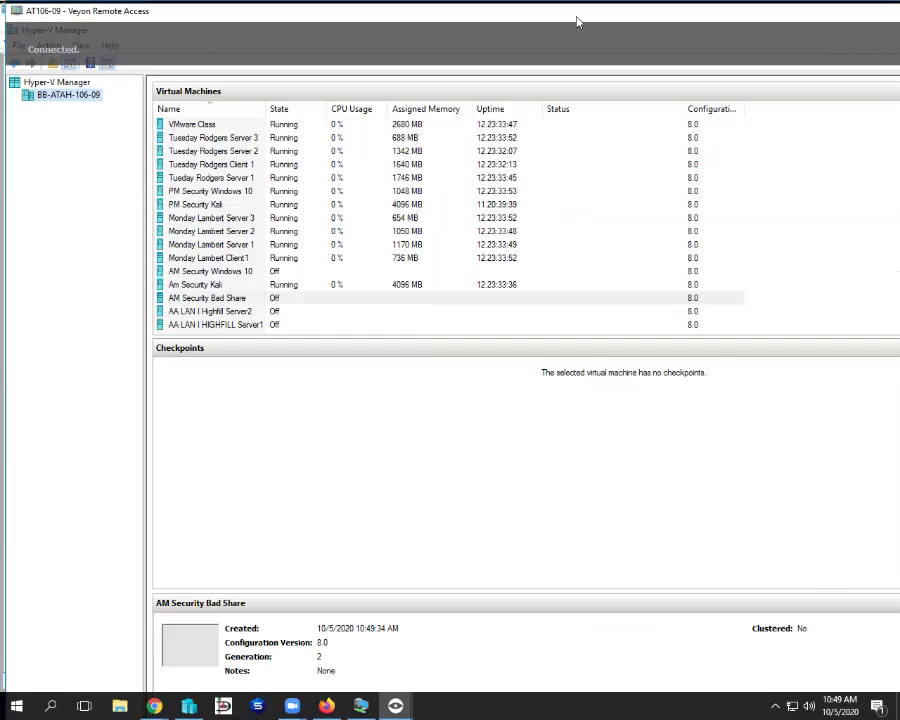
pyautogui.moveTo(576, 20); pyautogui.dragTo(465, 66)
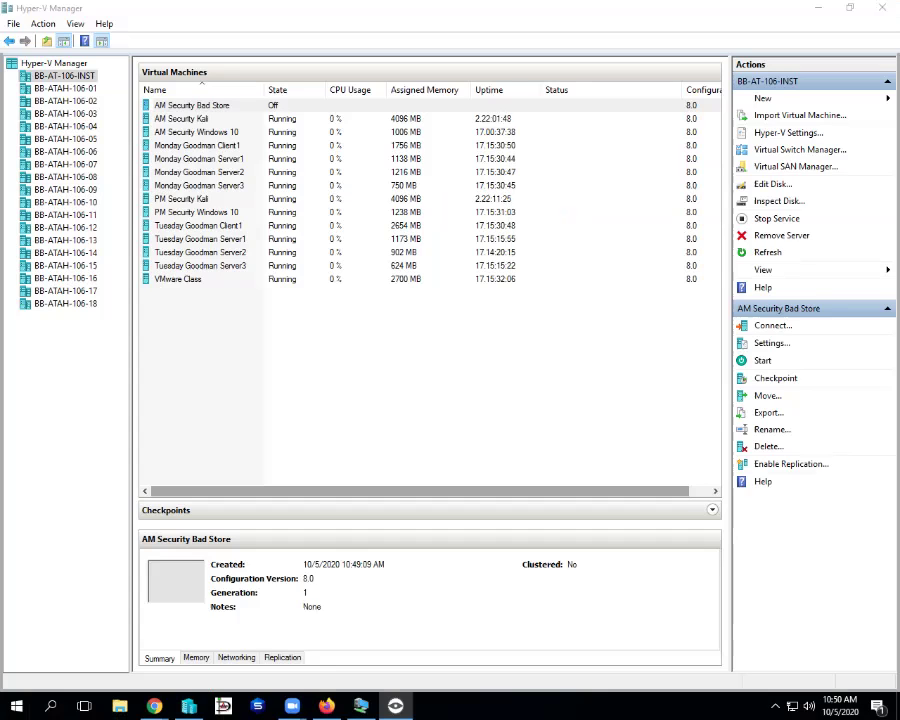
pyautogui.rightClick(219, 106)
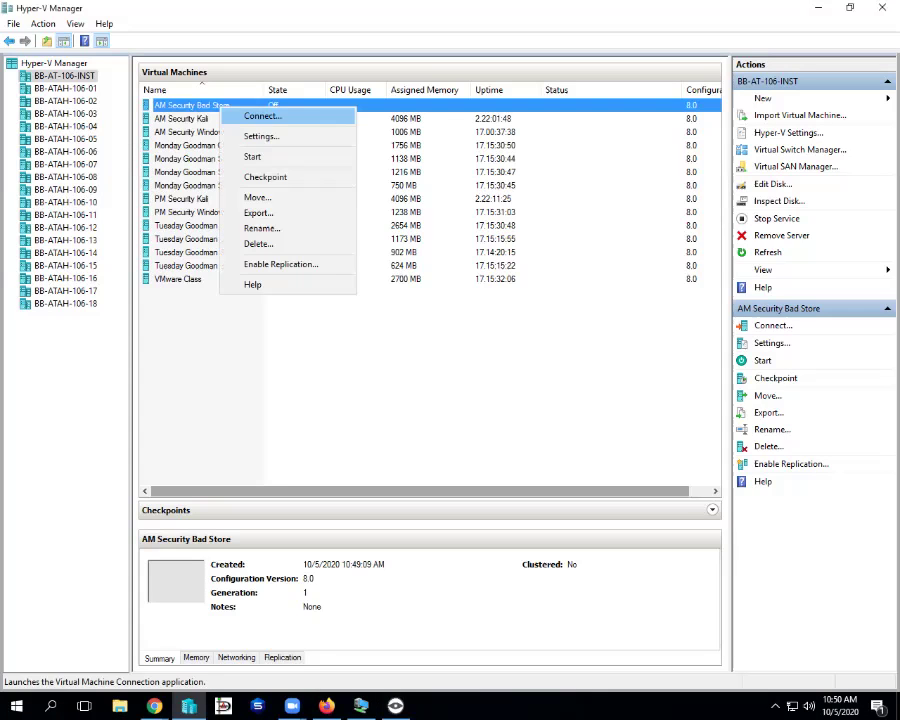
pyautogui.press('Down')
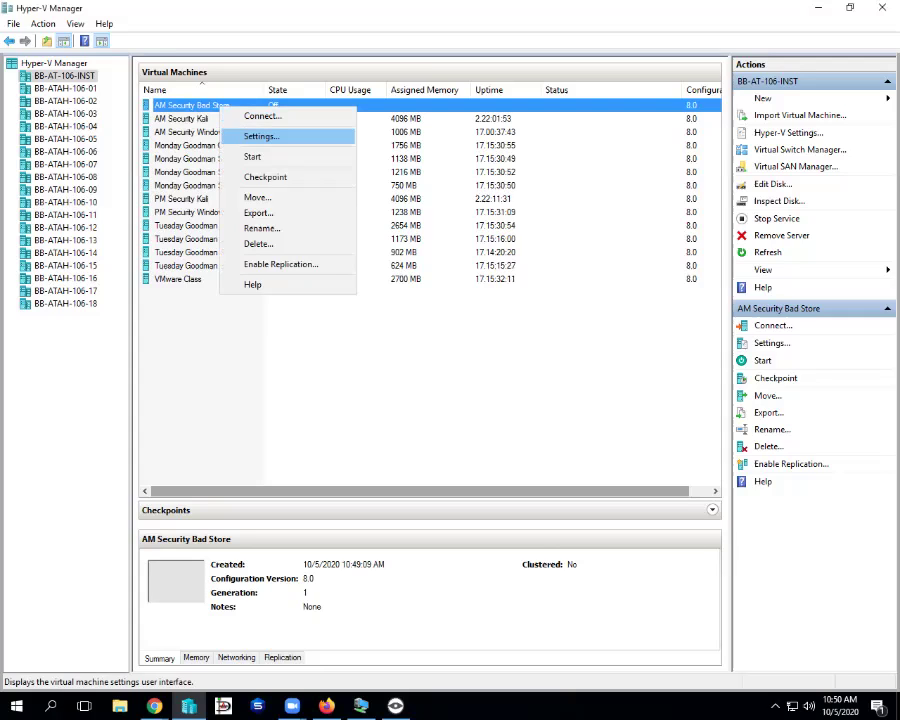
pyautogui.press('Return')
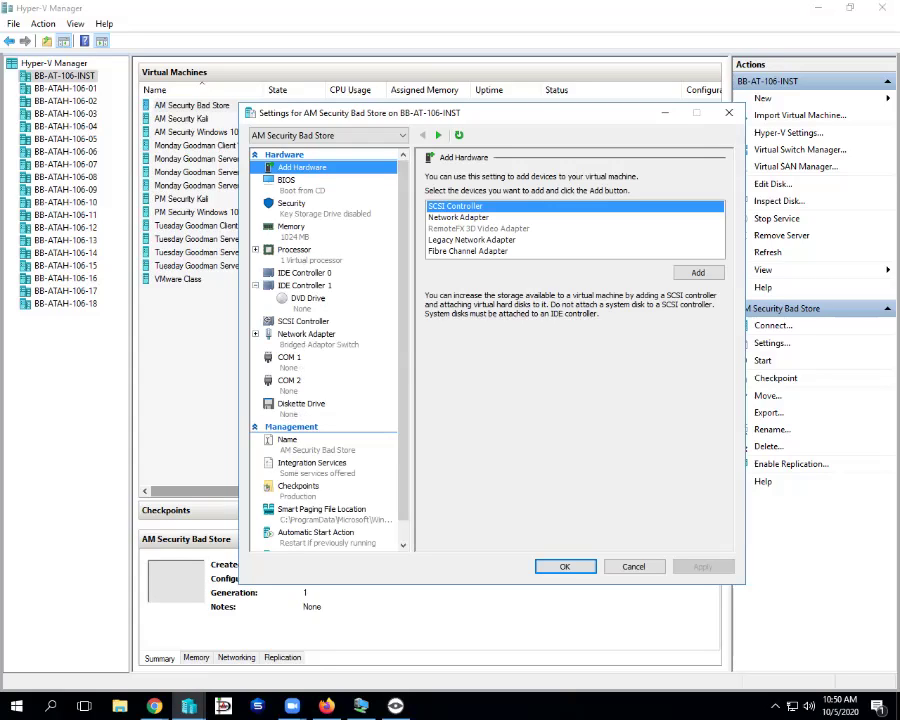
# - Review the 1024 MB memory, then remove the VM's standard network adapter and apply
pyautogui.click(291, 228)
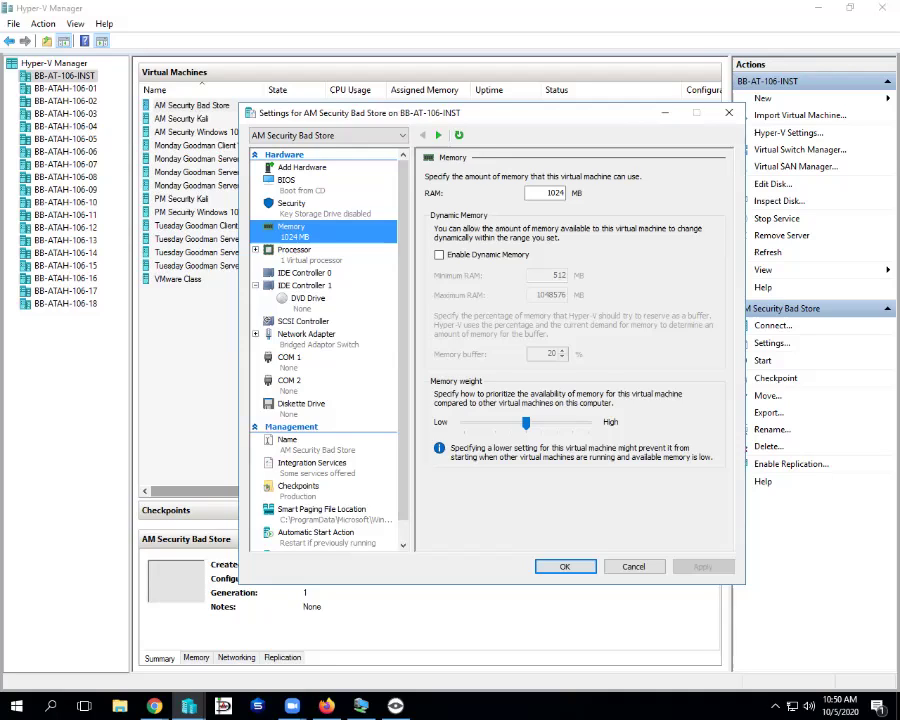
pyautogui.click(306, 336)
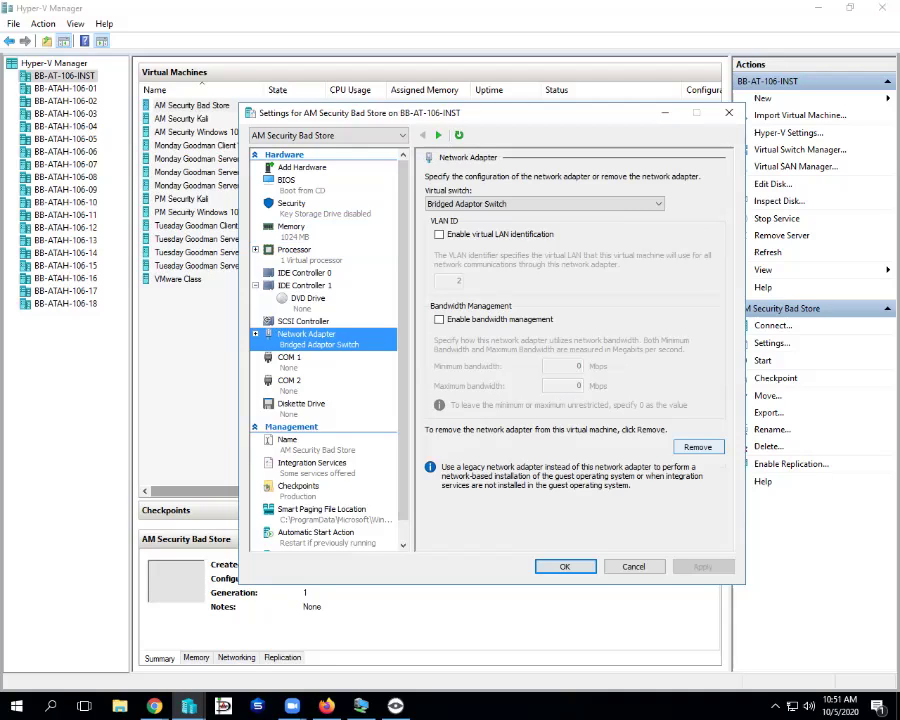
pyautogui.click(698, 447)
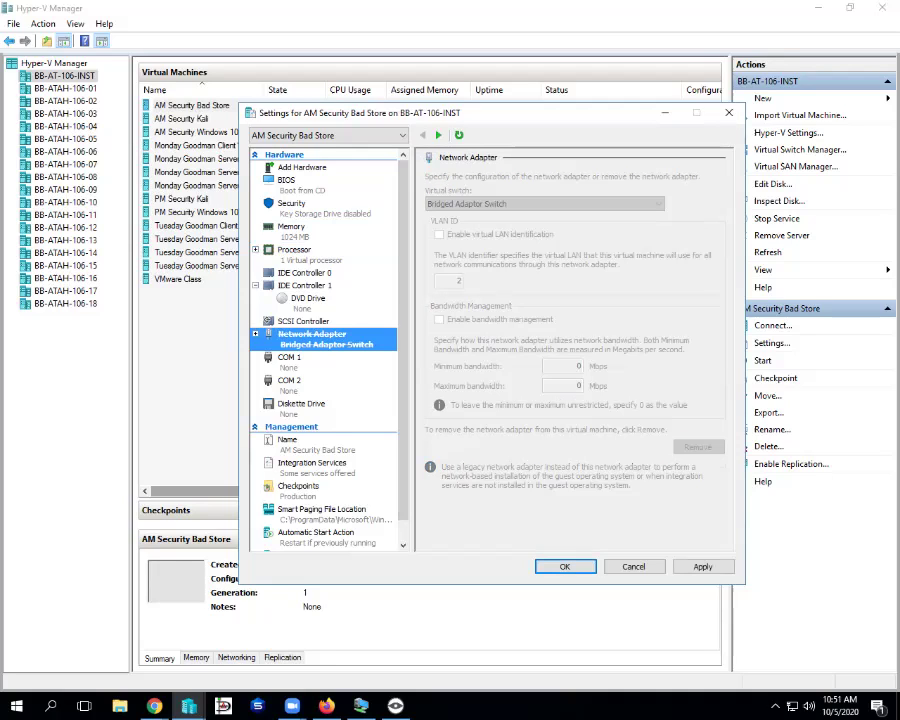
pyautogui.hotkey('alt', 'a')
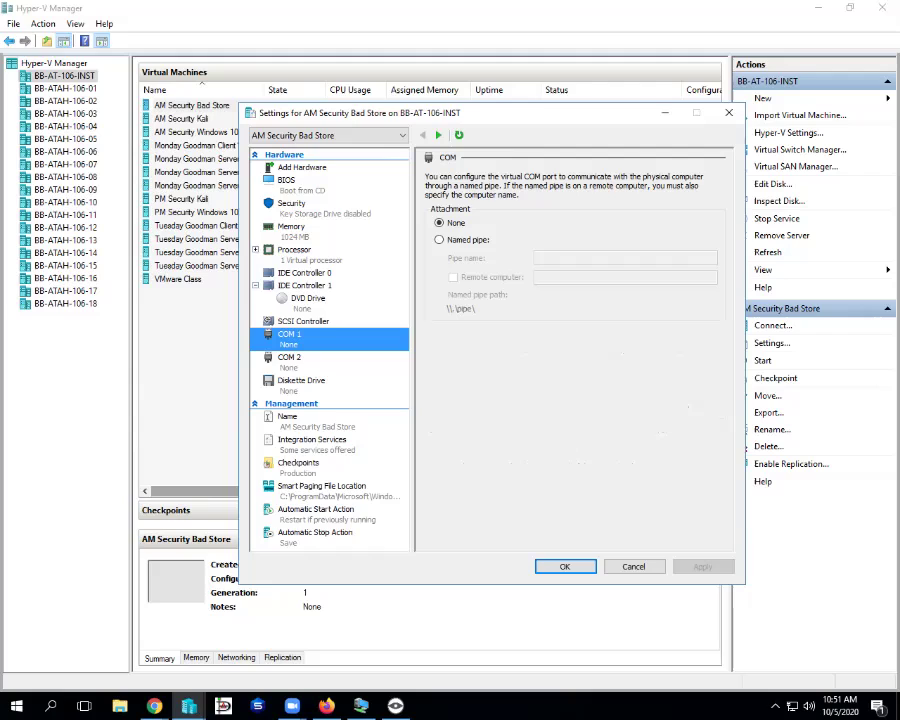
# - Add a Legacy Network Adapter through Add Hardware, then switch to the Veyon view
pyautogui.click(302, 167)
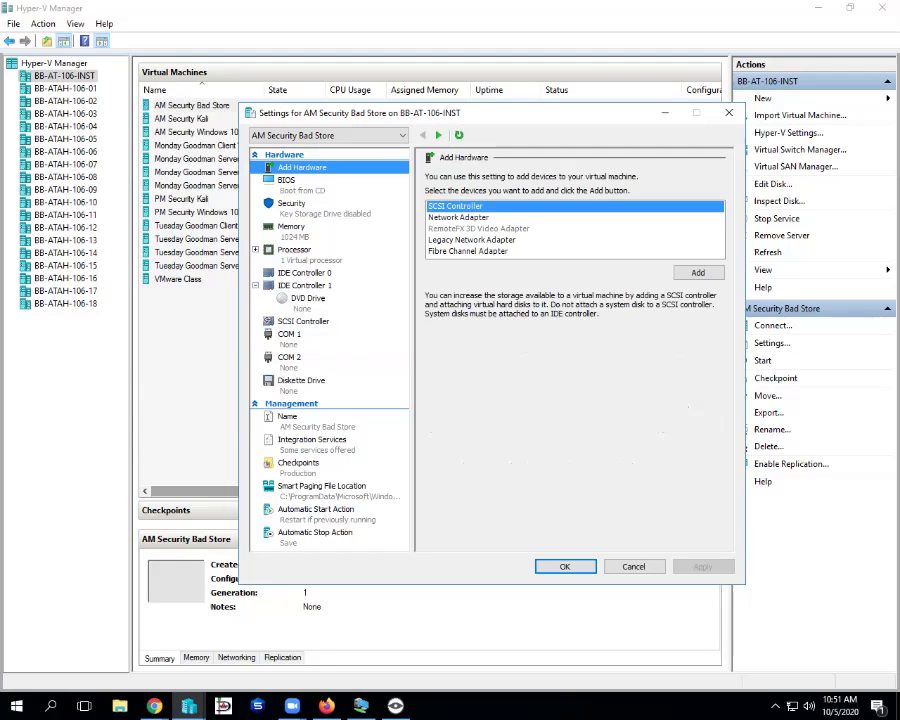
pyautogui.click(472, 240)
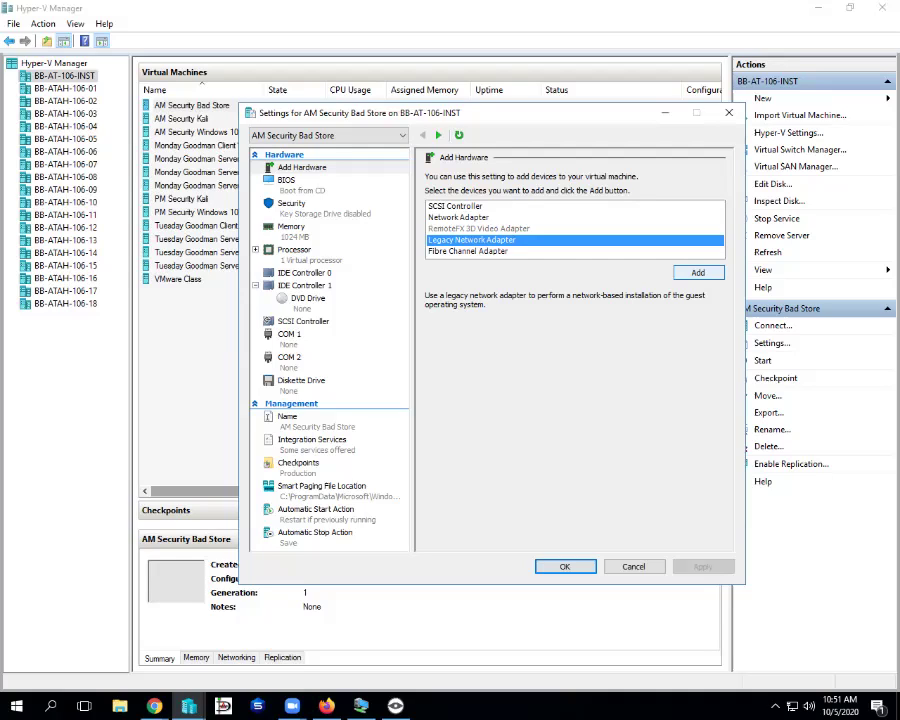
pyautogui.click(698, 272)
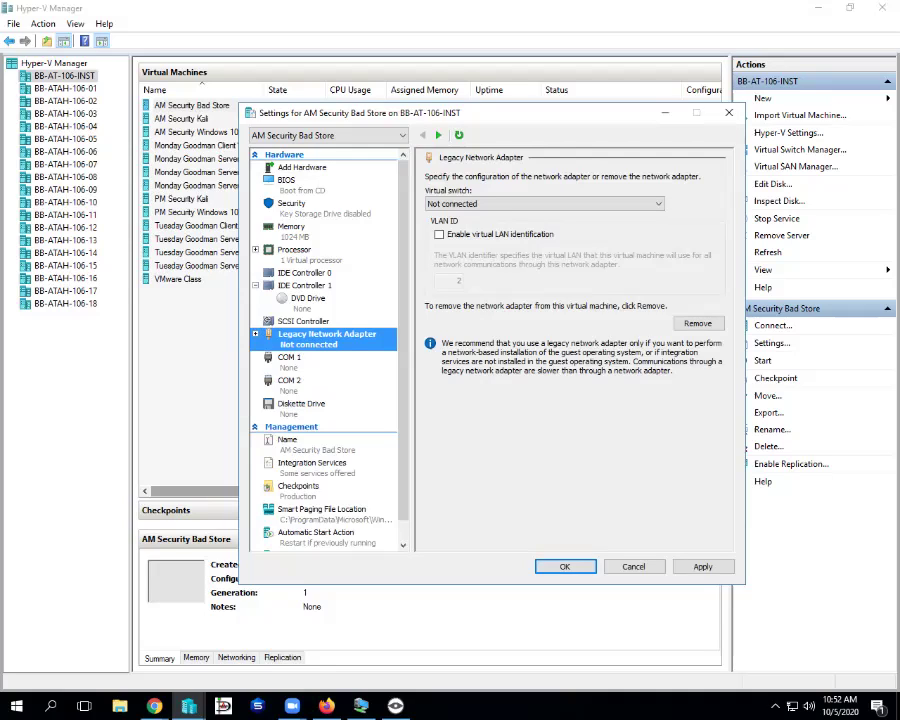
pyautogui.hotkey('alt', 'Tab')
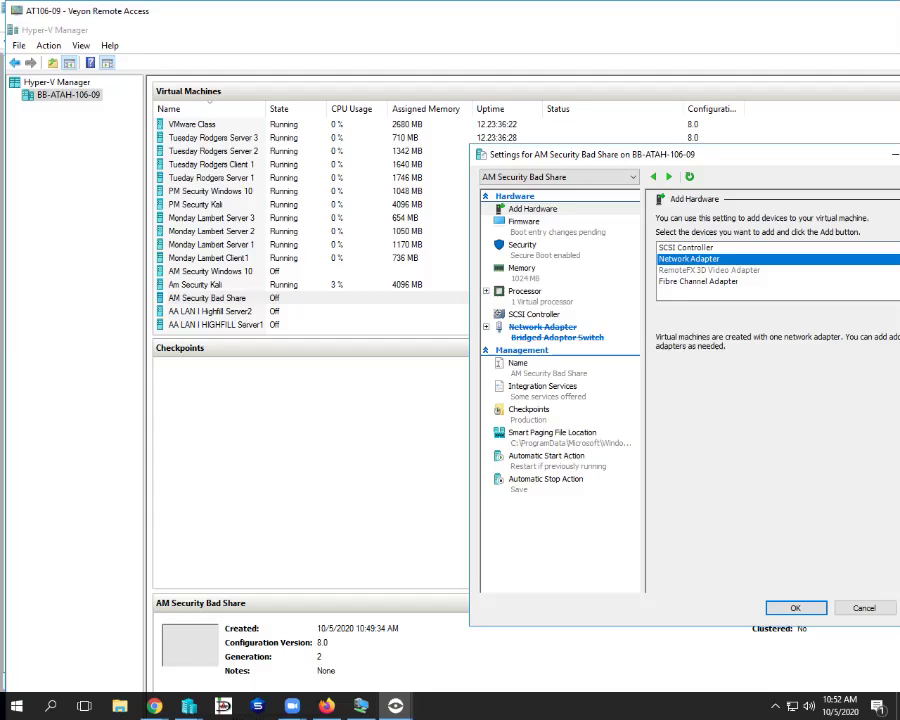
# - Review the remote Bad Share VM's memory settings, close them, and return to local Hyper-V Manager
pyautogui.click(598, 274)
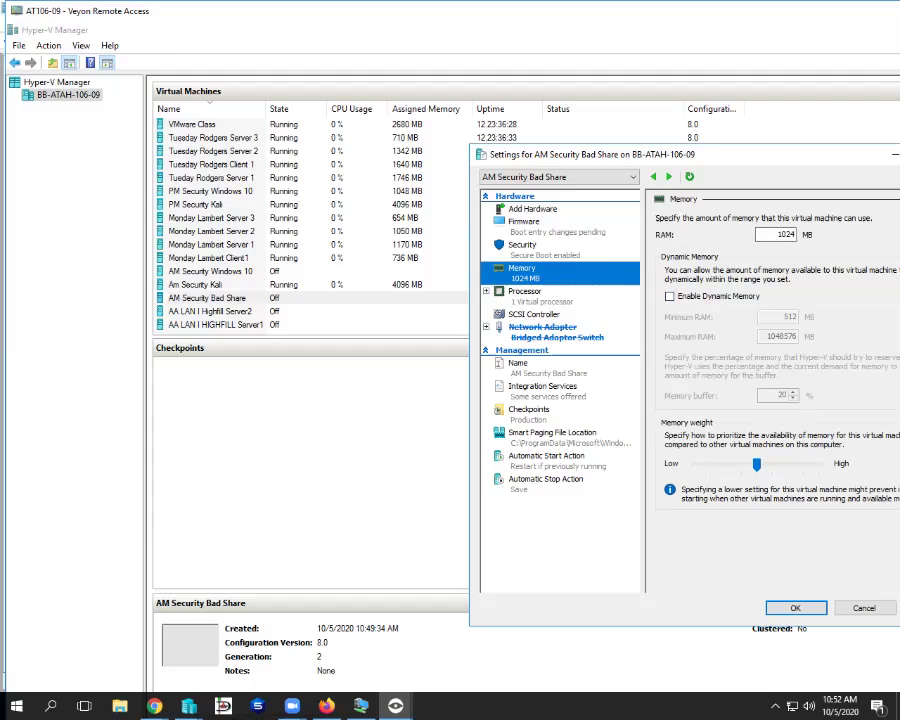
pyautogui.press('Escape')
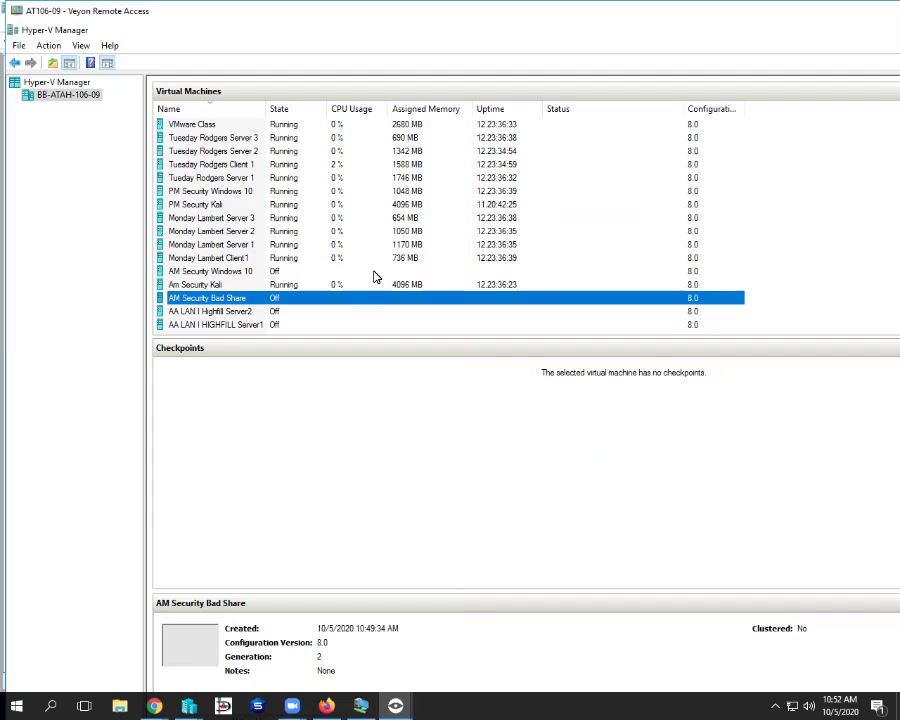
pyautogui.rightClick(347, 302)
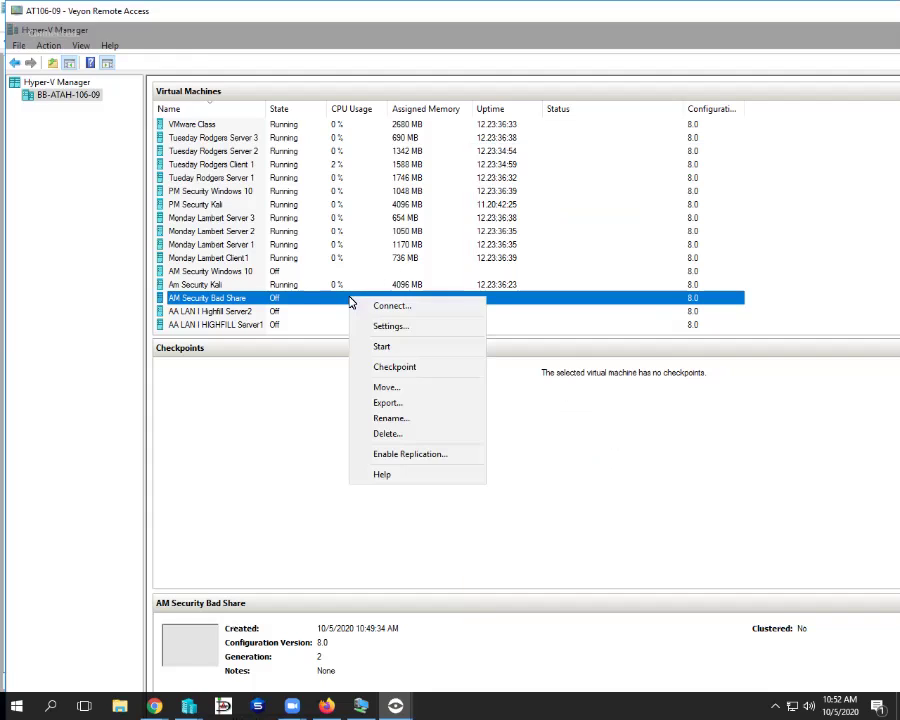
pyautogui.hotkey('alt', 'Tab')
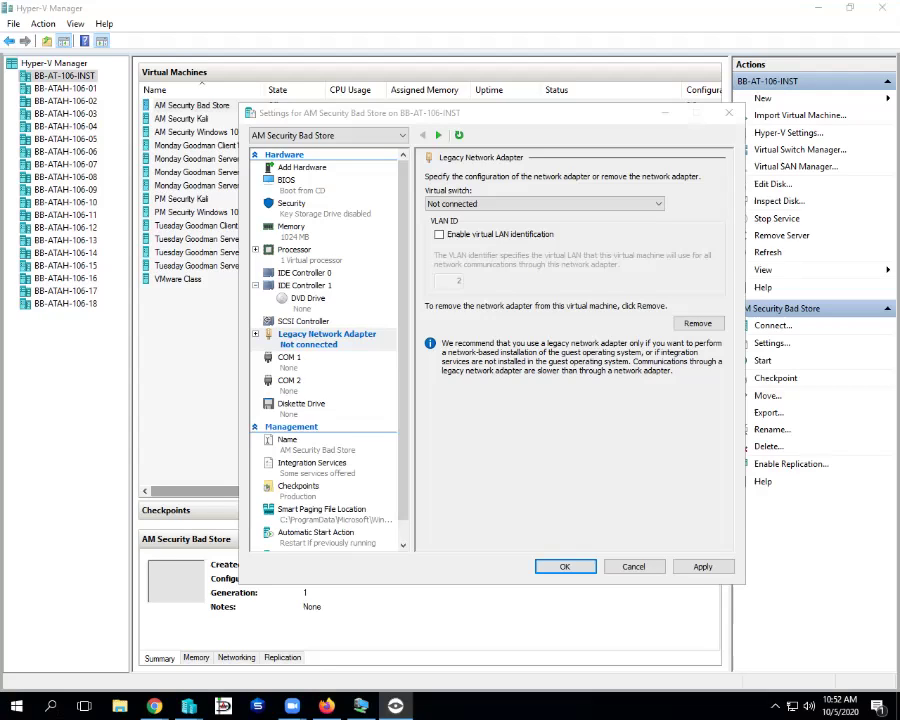
# - Set the legacy adapter's virtual switch to Bridged Adaptor Switch and apply
pyautogui.click(545, 203)
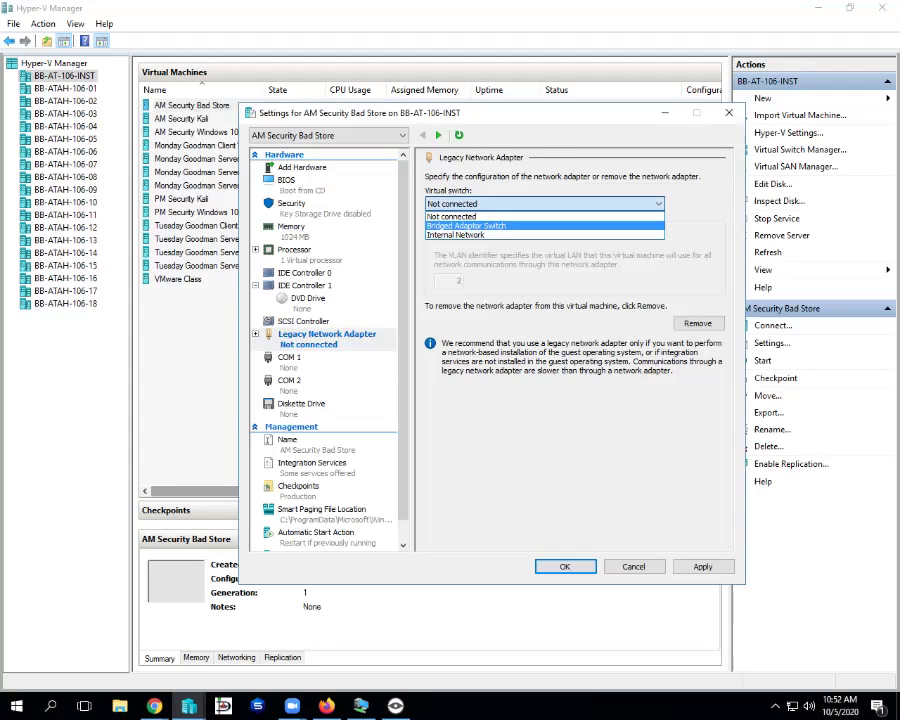
pyautogui.press('Return')
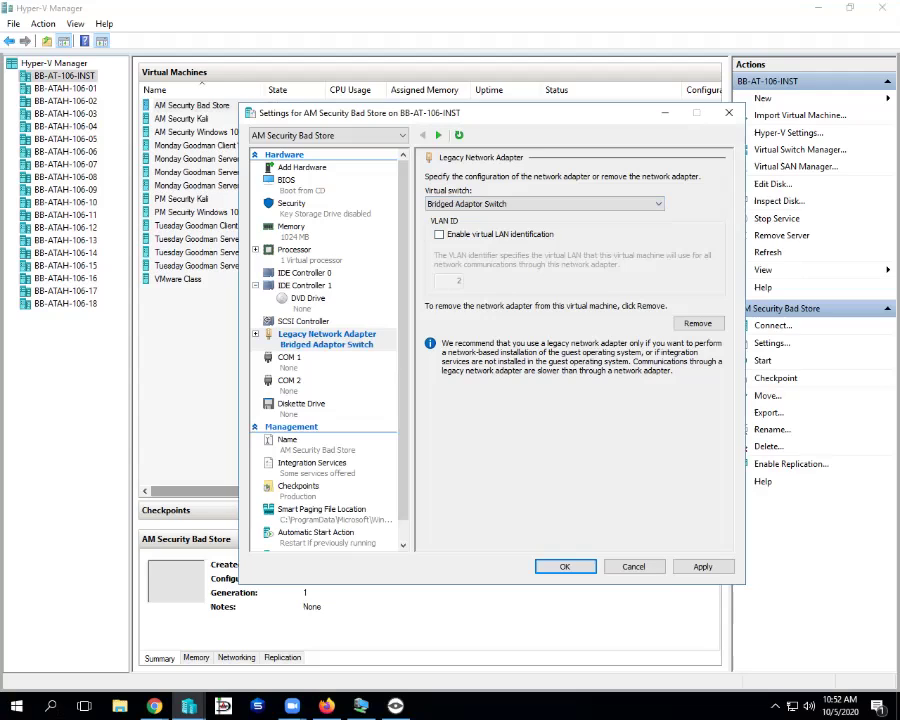
pyautogui.click(703, 566)
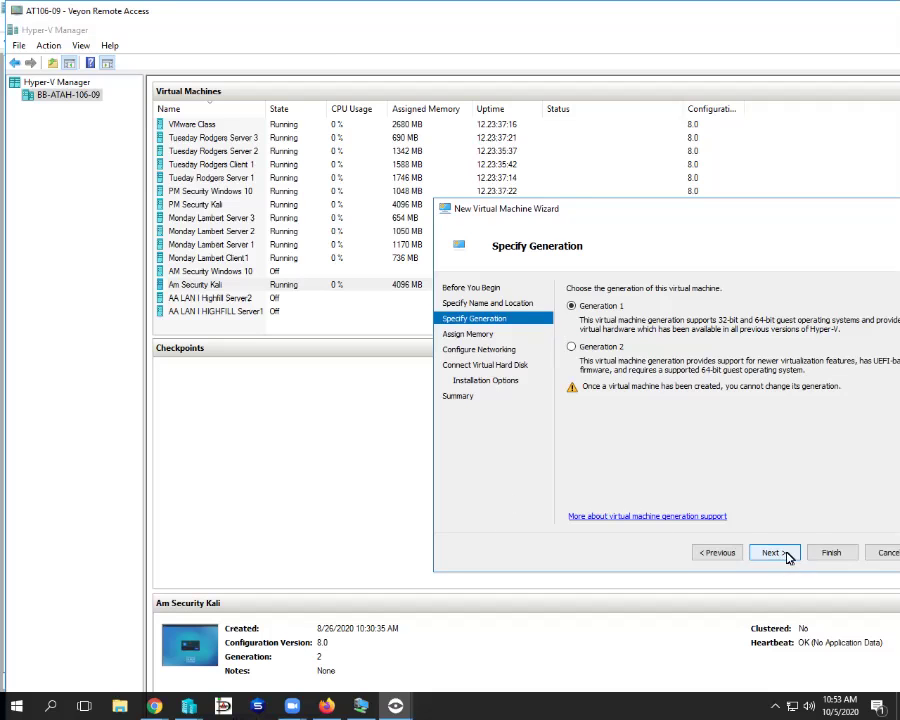
# - Keep 1024 MB memory and leave the new VM's network connection as Not Connected
pyautogui.click(775, 552)
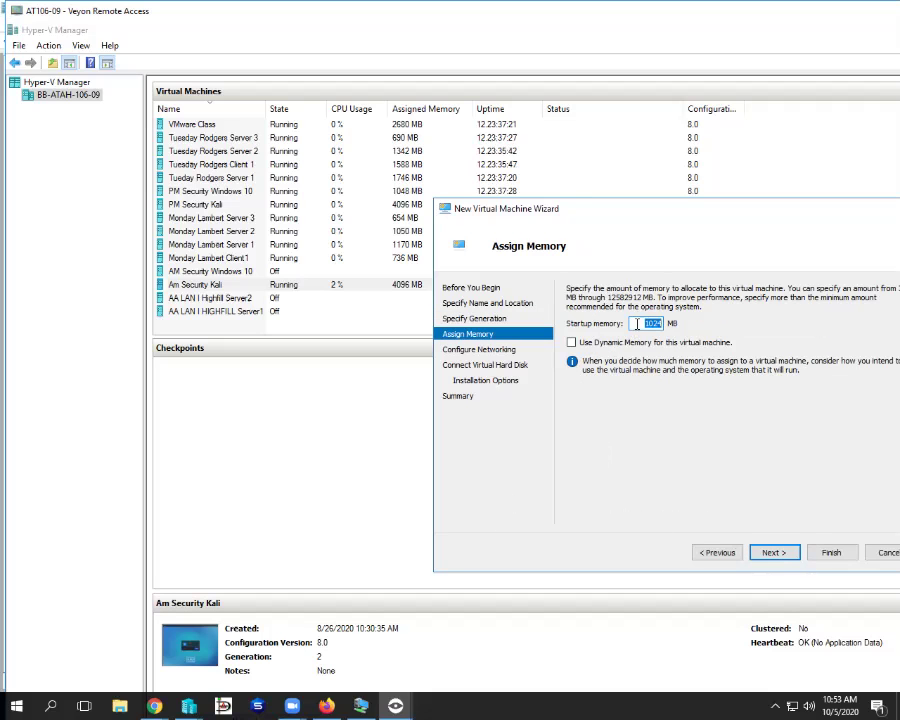
pyautogui.click(769, 552)
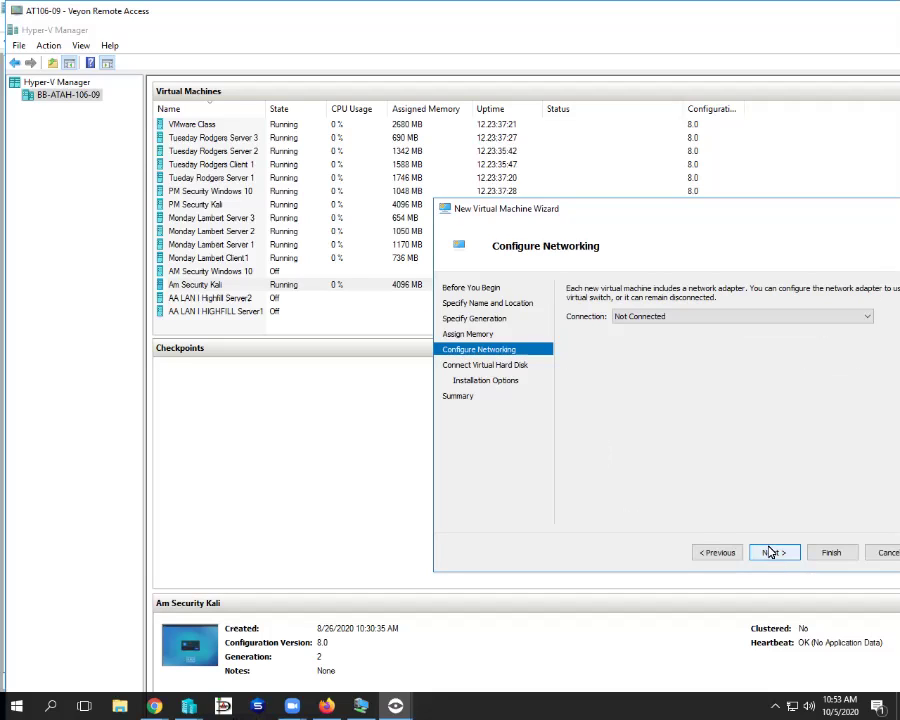
pyautogui.click(857, 321)
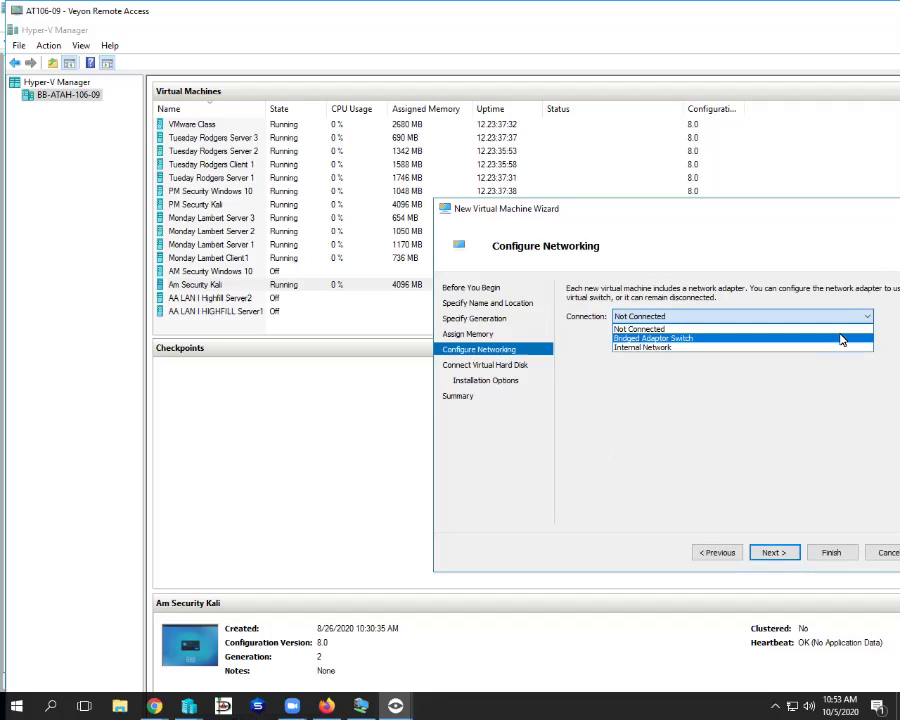
pyautogui.click(770, 548)
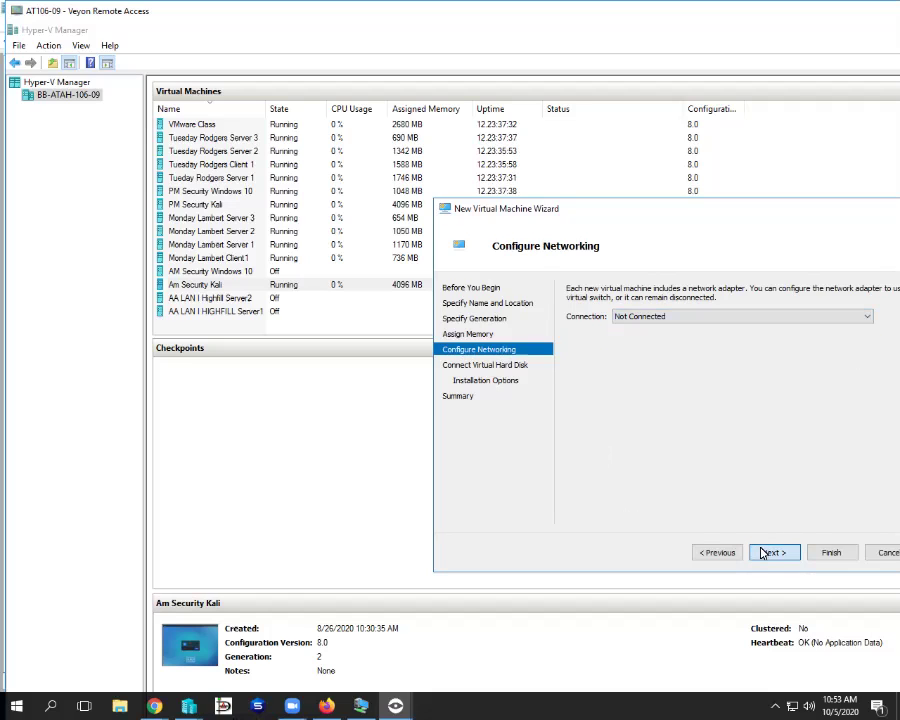
# - Choose to attach a virtual hard disk later and finish creating AM Security Bad Store
pyautogui.click(770, 550)
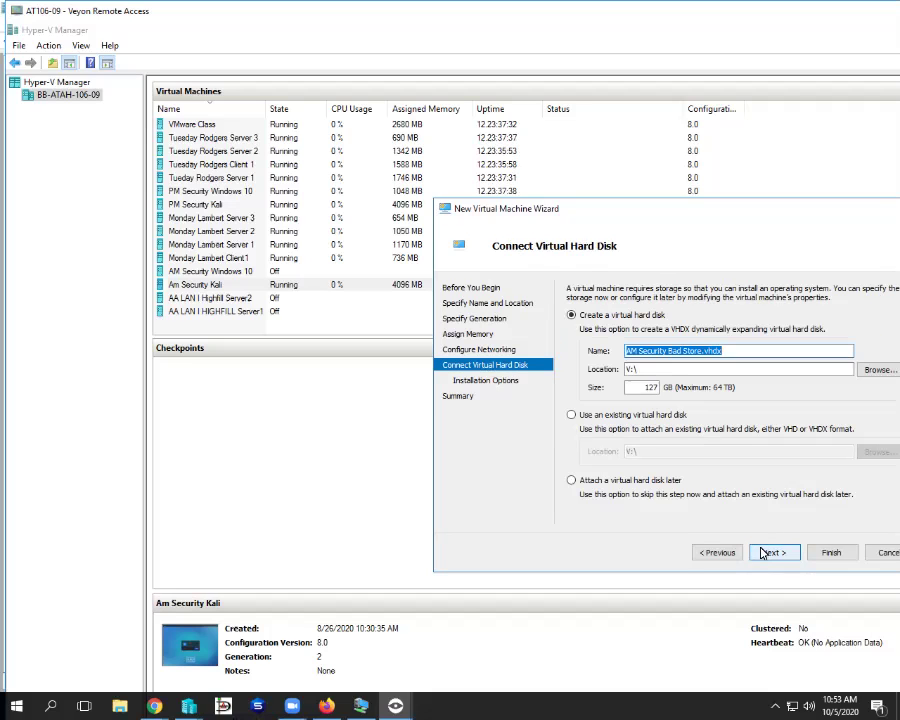
pyautogui.click(571, 480)
pyautogui.click(774, 553)
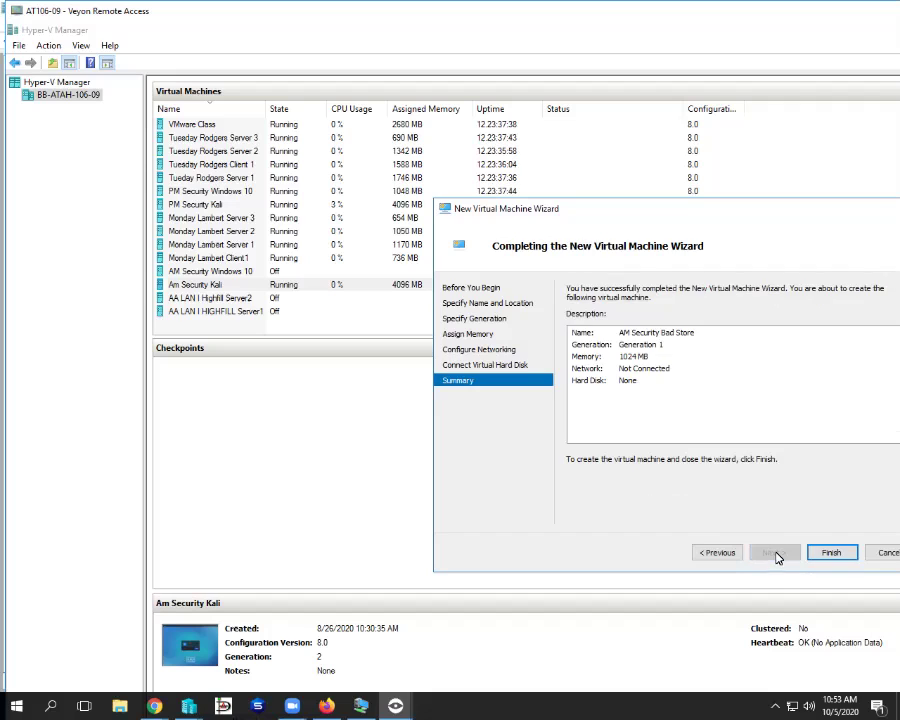
pyautogui.click(725, 552)
pyautogui.click(822, 558)
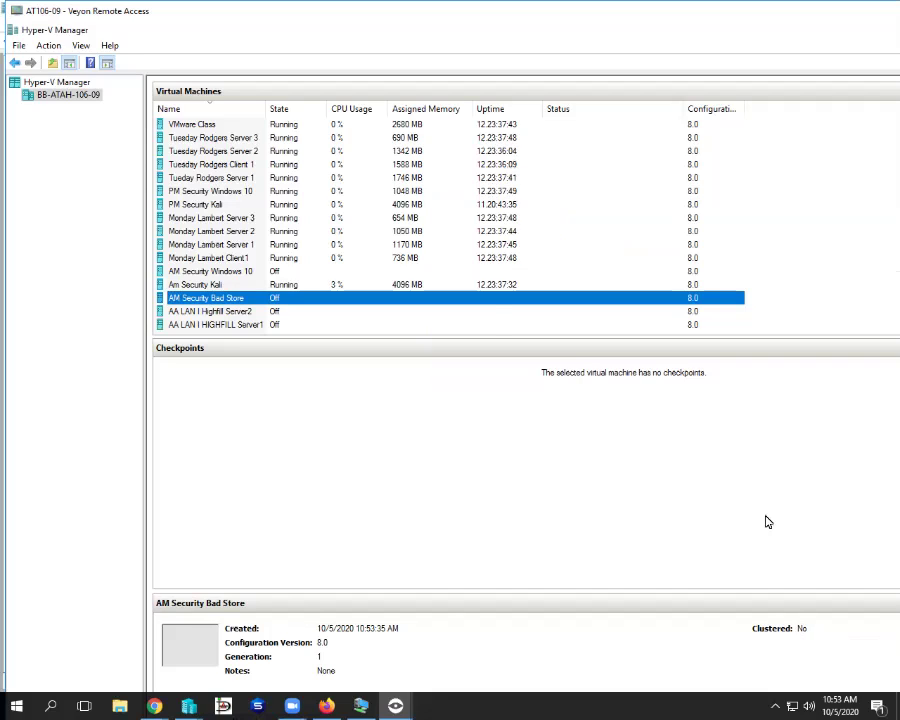
# - In AM Security Bad Store's settings, remove the standard Network Adapter
pyautogui.rightClick(498, 302)
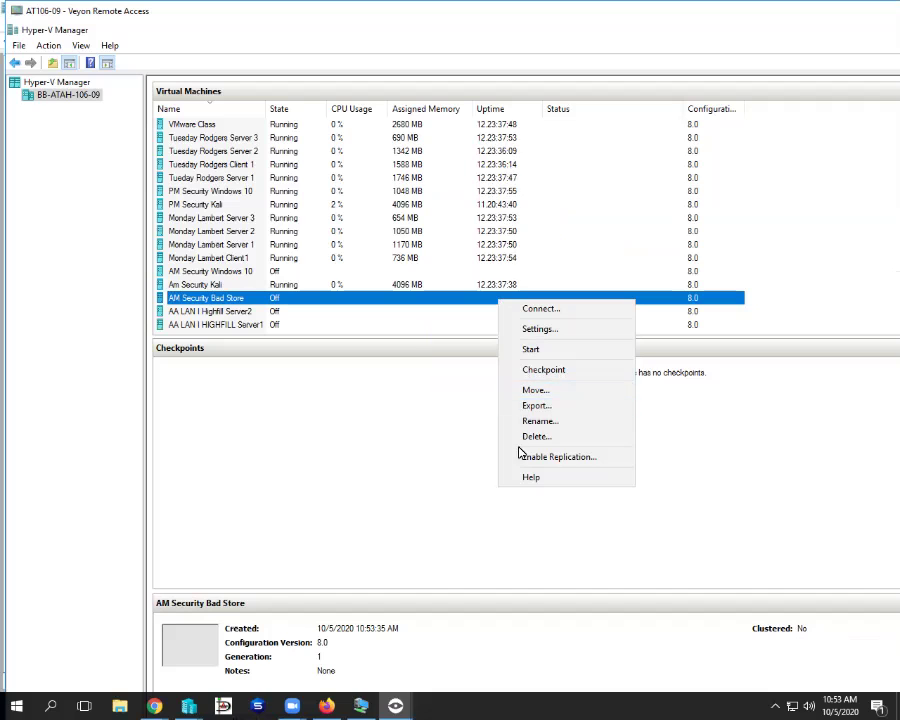
pyautogui.click(534, 330)
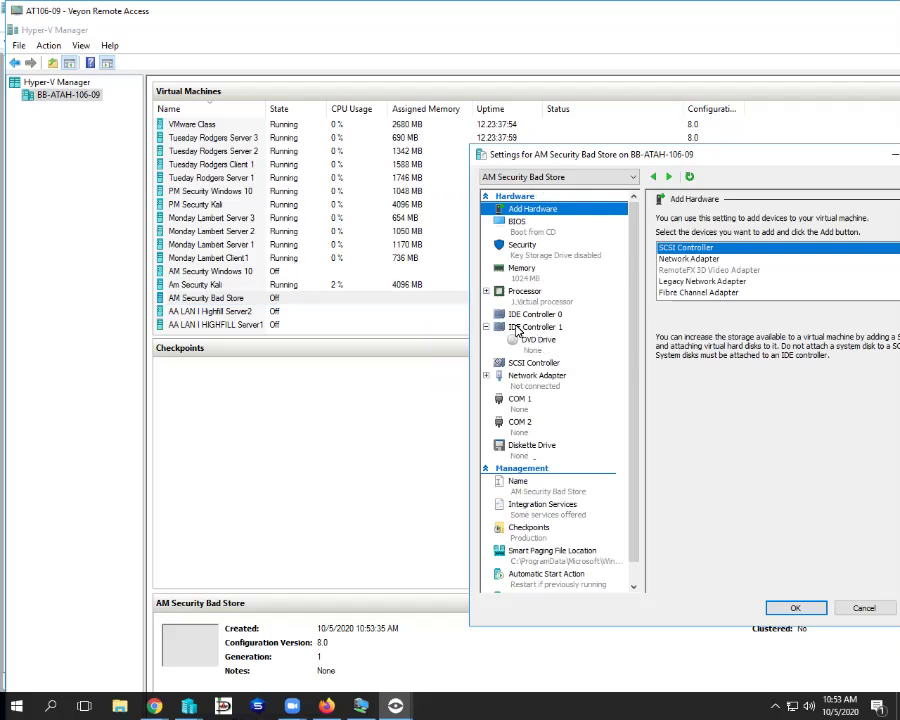
pyautogui.click(519, 378)
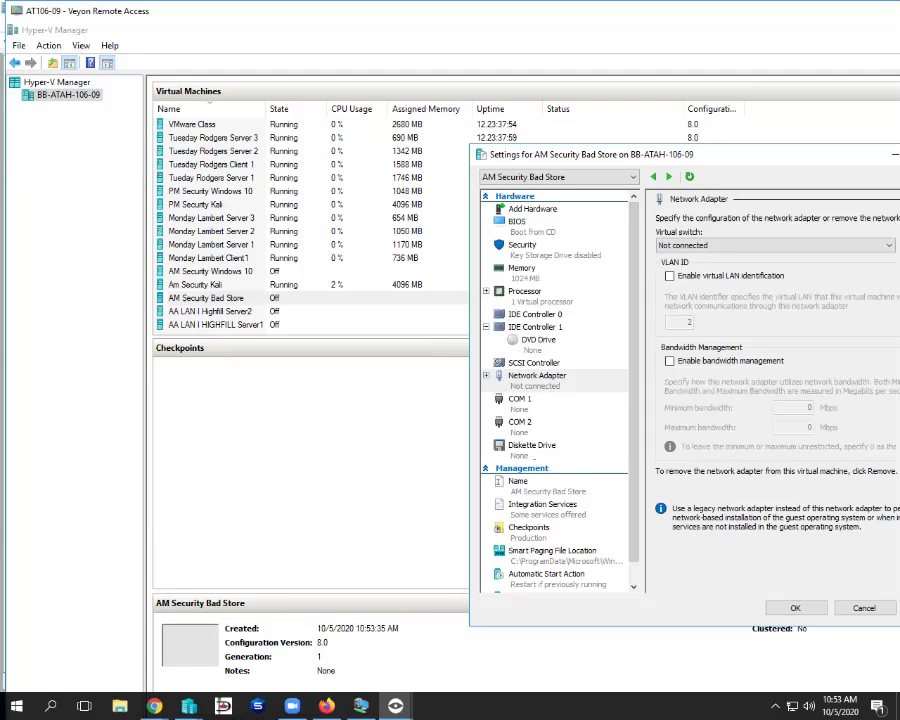
pyautogui.click(805, 612)
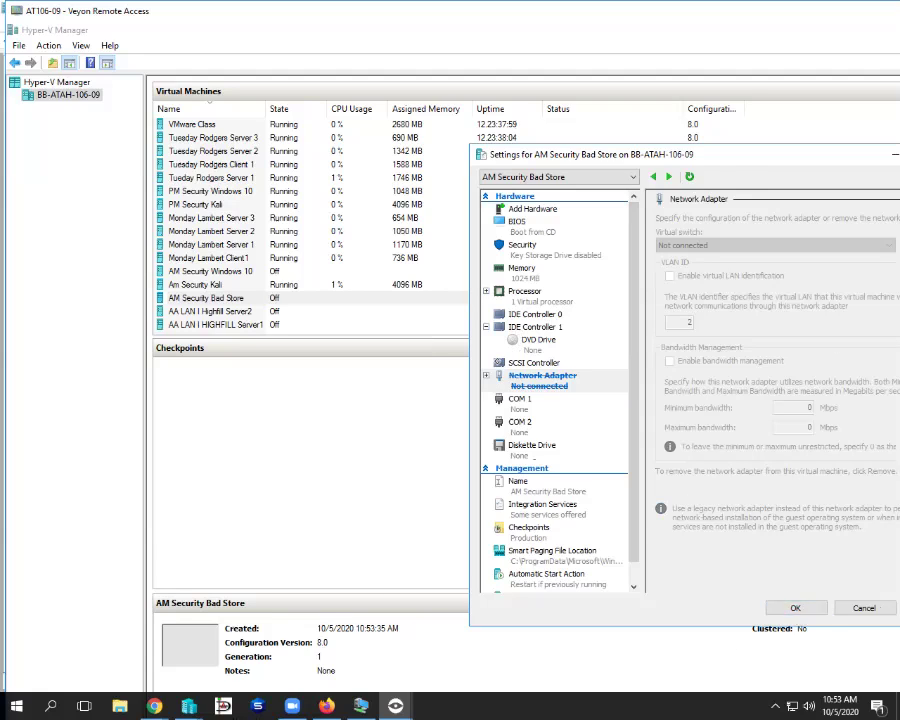
# - Add a Legacy Network Adapter on Bridged Adaptor Switch and save the settings
pyautogui.click(537, 210)
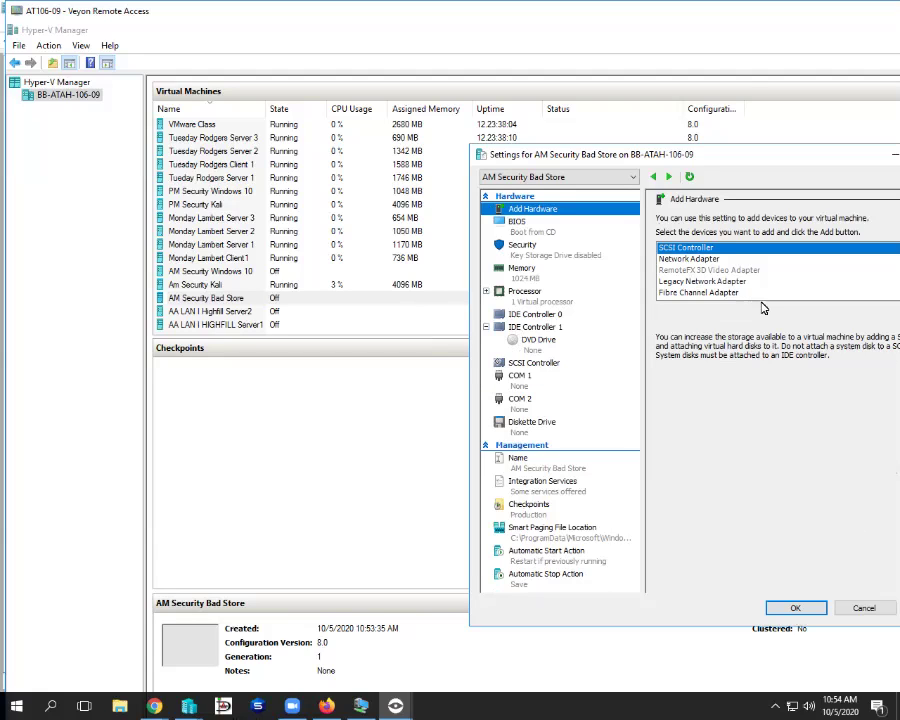
pyautogui.click(708, 282)
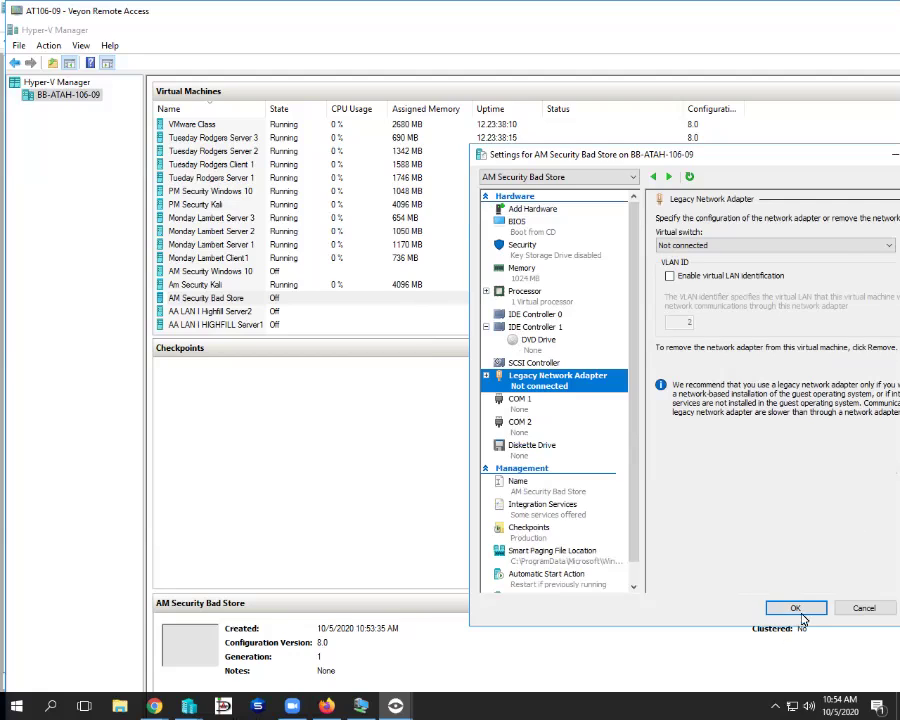
pyautogui.click(887, 245)
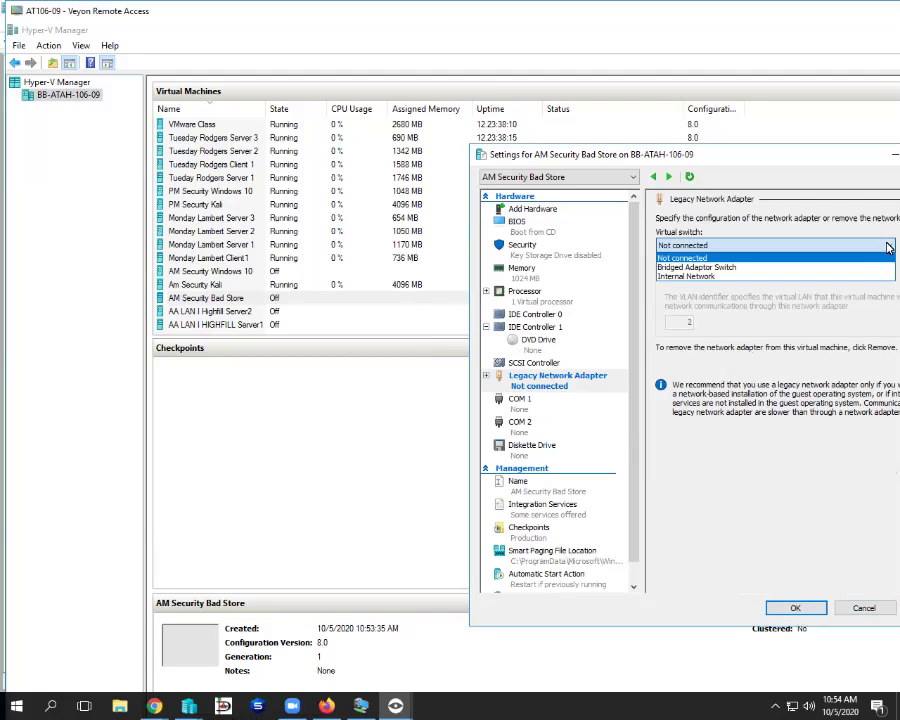
pyautogui.click(760, 267)
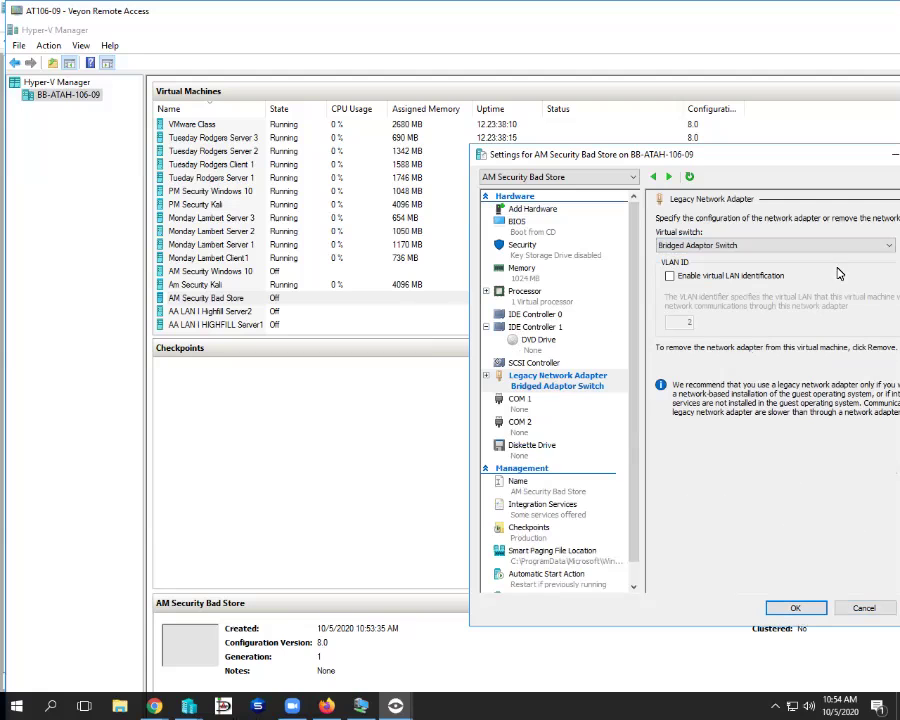
pyautogui.click(795, 608)
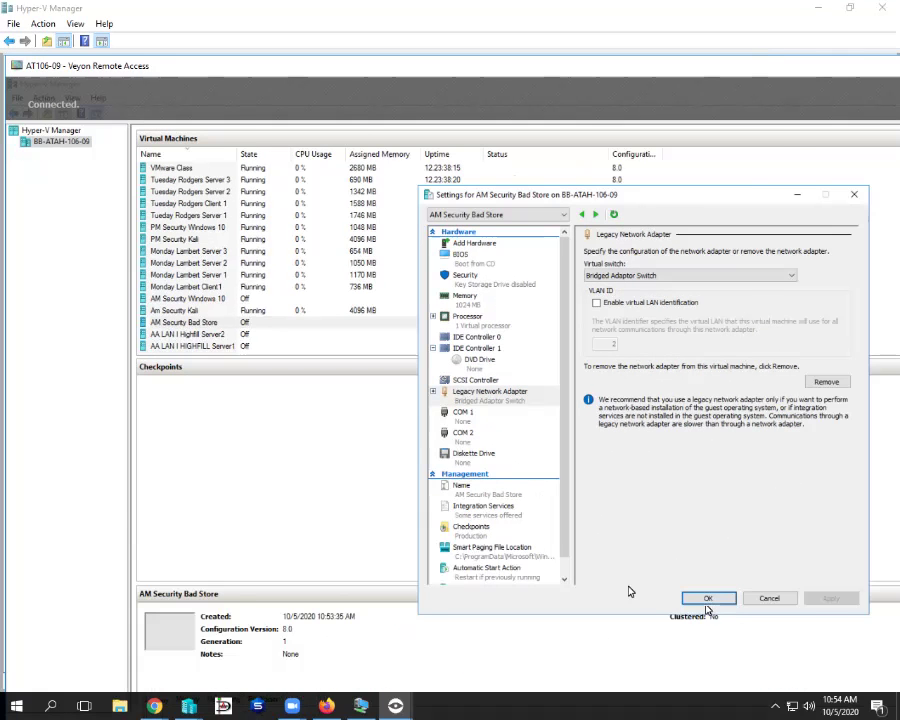
pyautogui.hotkey('alt', 'Tab')
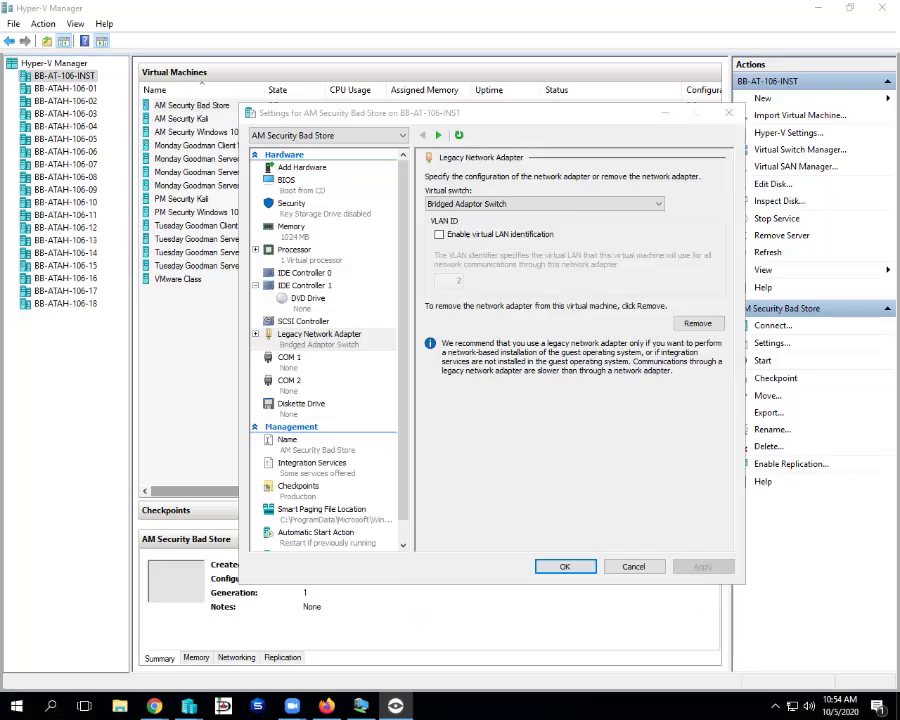
# - Set the local VM's IDE DVD Drive to use an Image file and browse for the ISO
pyautogui.click(308, 298)
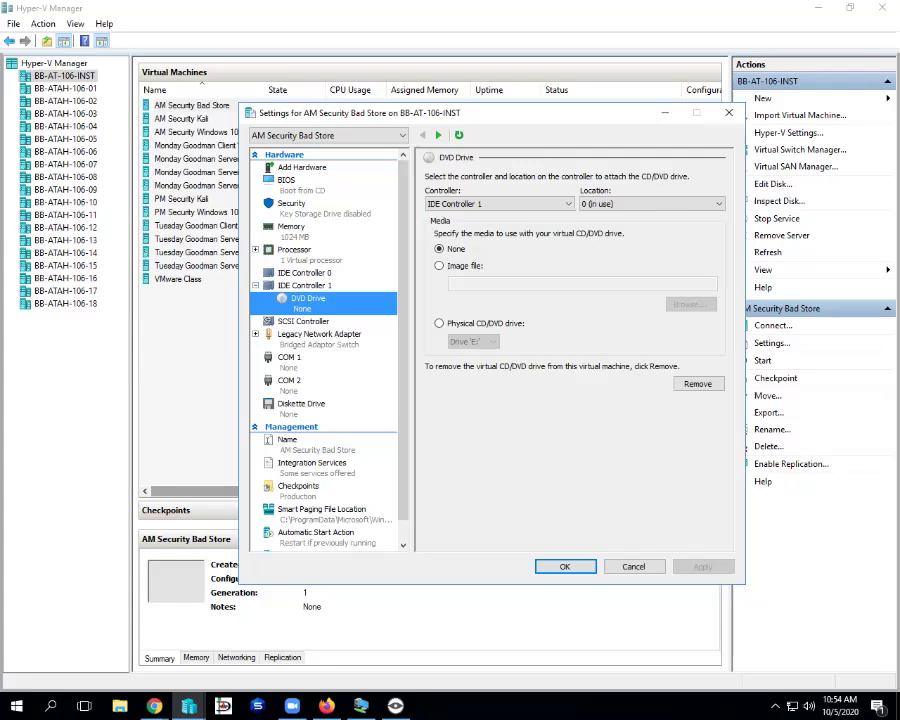
pyautogui.hotkey('alt', 'Tab')
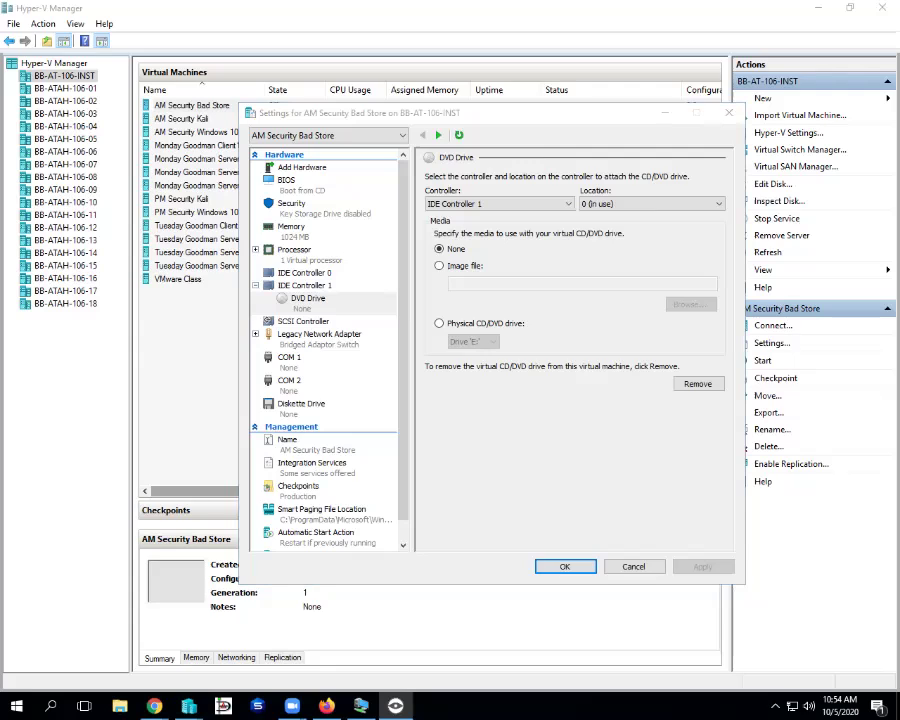
pyautogui.click(438, 265)
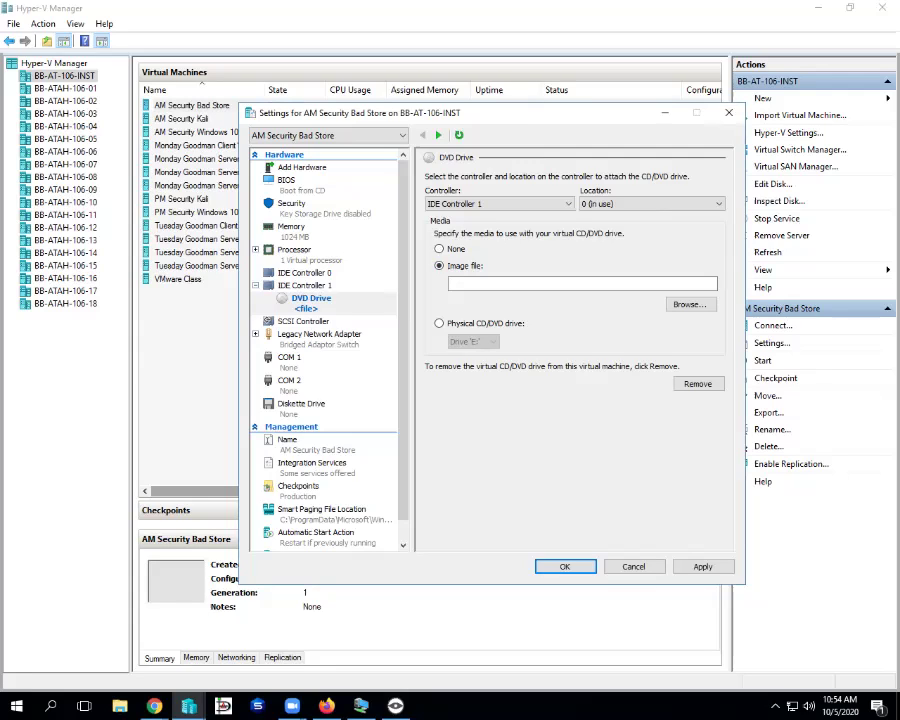
pyautogui.click(688, 304)
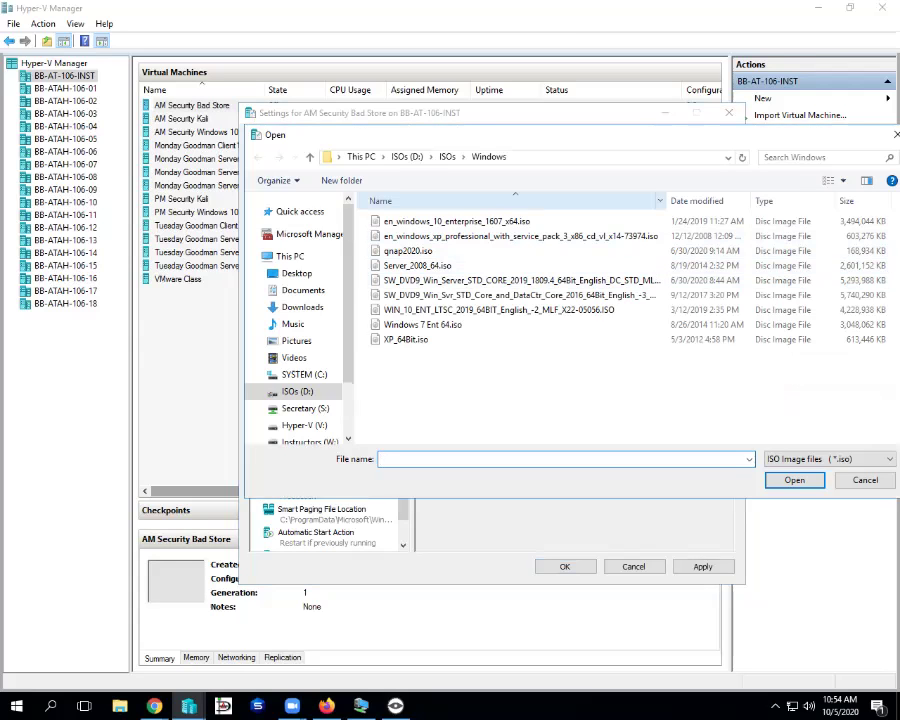
# - Select BadStore_212.iso in D:\ISOs\Security, then switch to the Veyon remote view
pyautogui.click(433, 156)
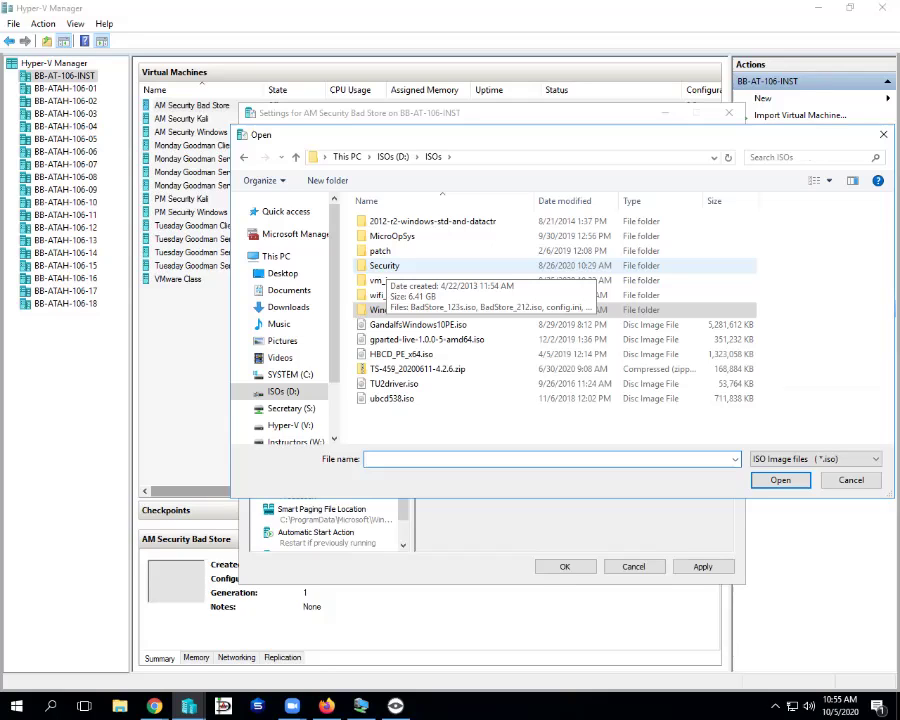
pyautogui.doubleClick(384, 265)
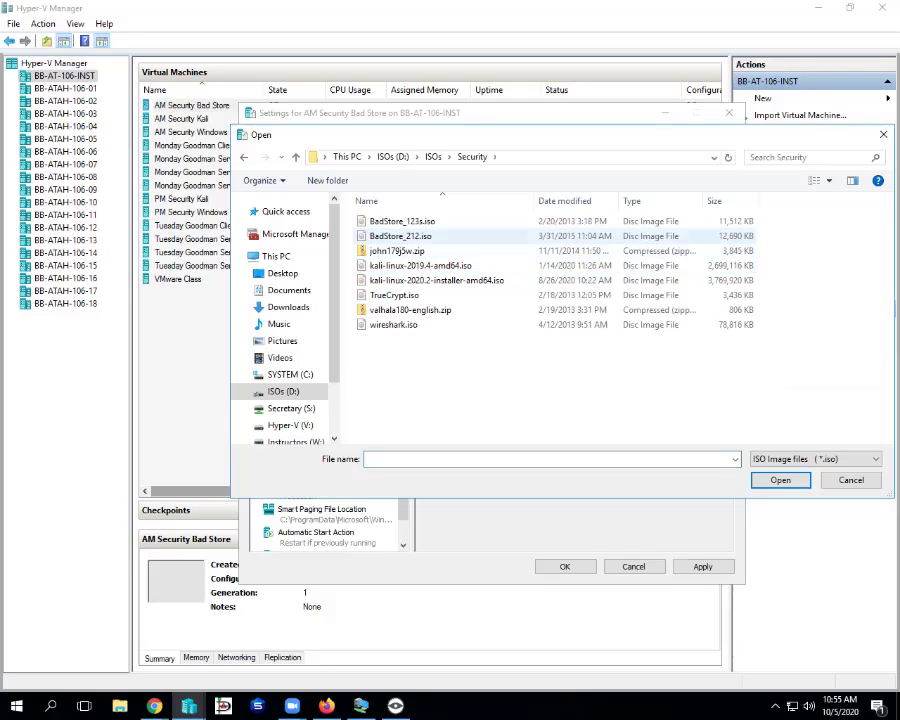
pyautogui.click(400, 236)
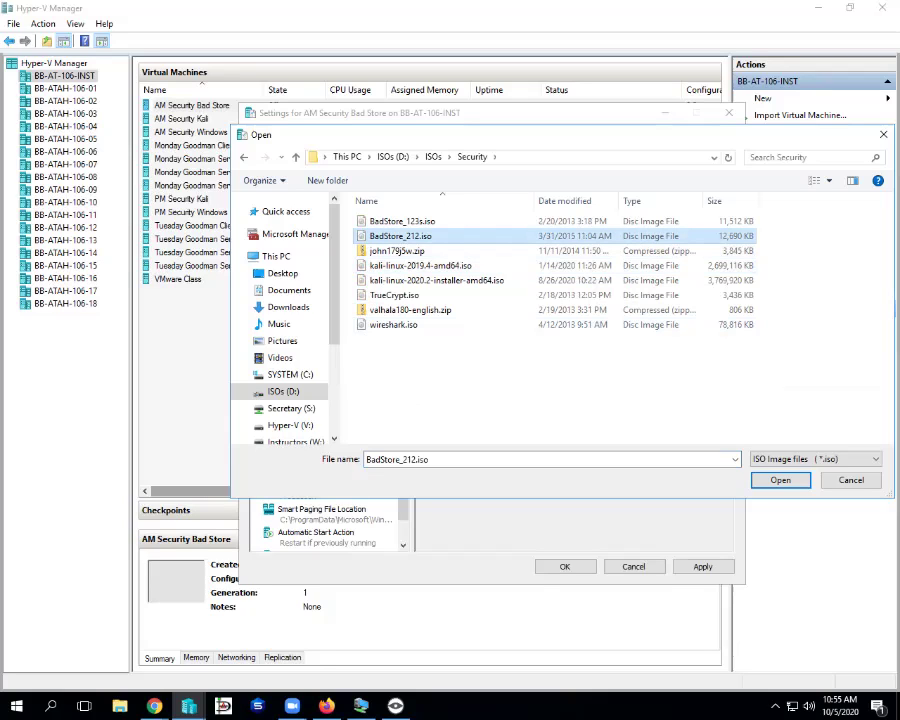
pyautogui.hotkey('alt', 'Tab')
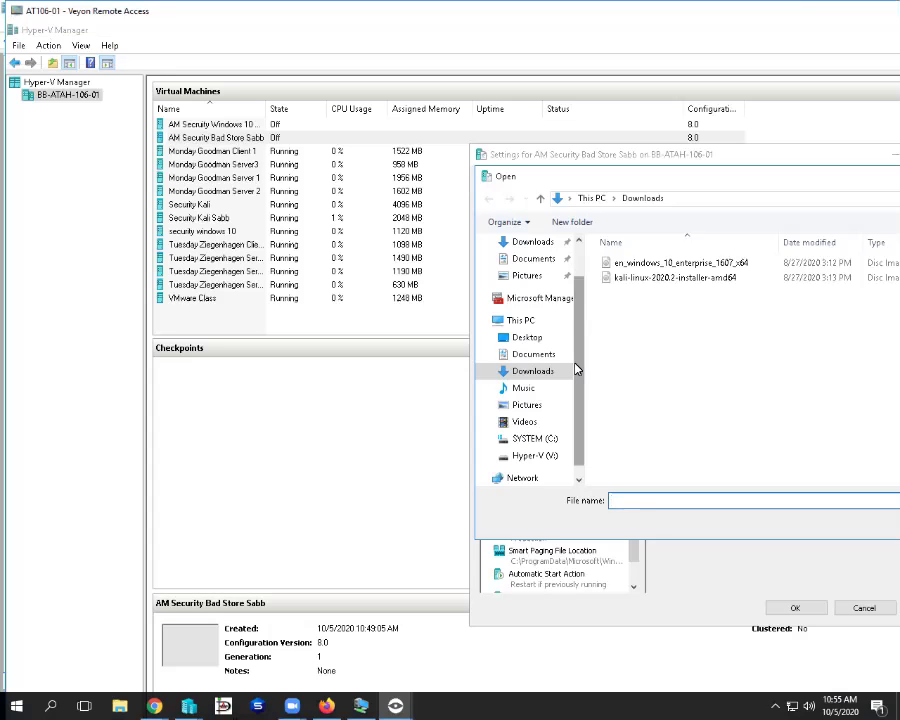
# - On the student machine, choose C:\ISO\BadStore_212.iso as the DVD image
pyautogui.click(491, 439)
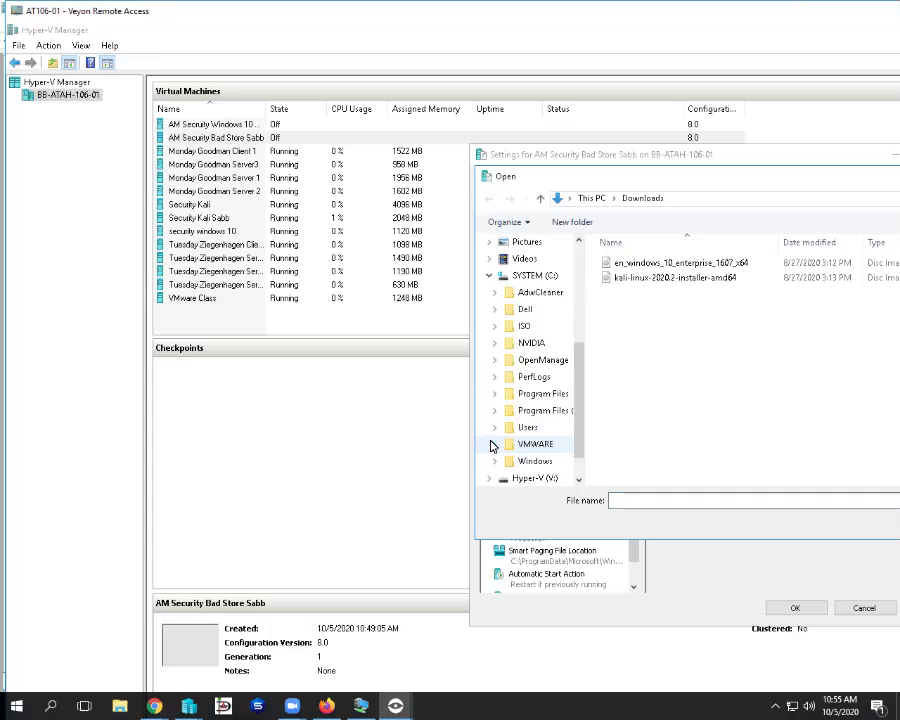
pyautogui.click(496, 328)
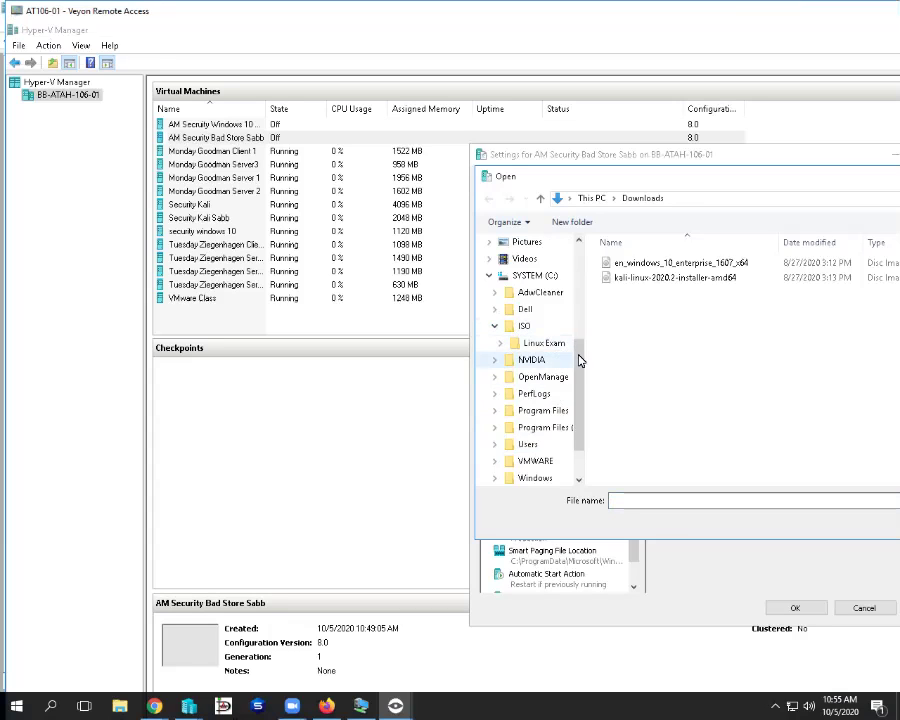
pyautogui.scroll(-1, 584, 368)
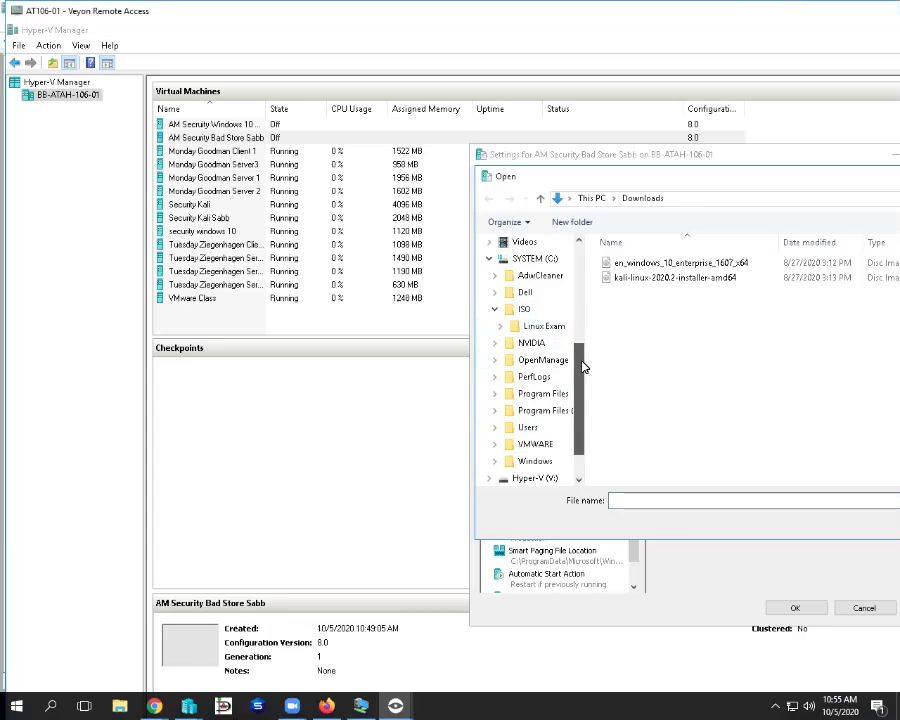
pyautogui.rightClick(521, 313)
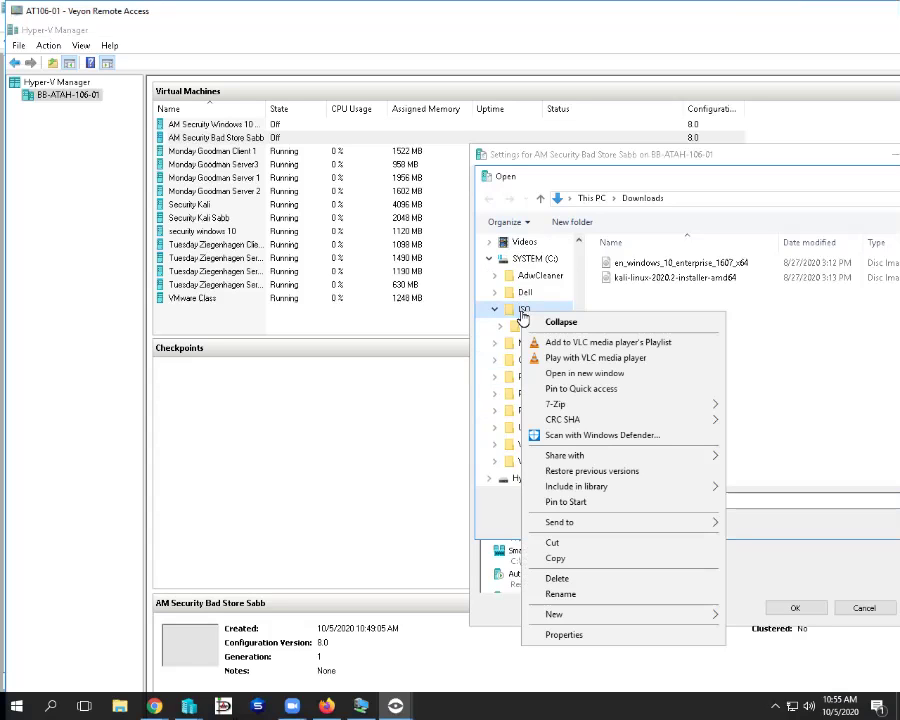
pyautogui.click(518, 312)
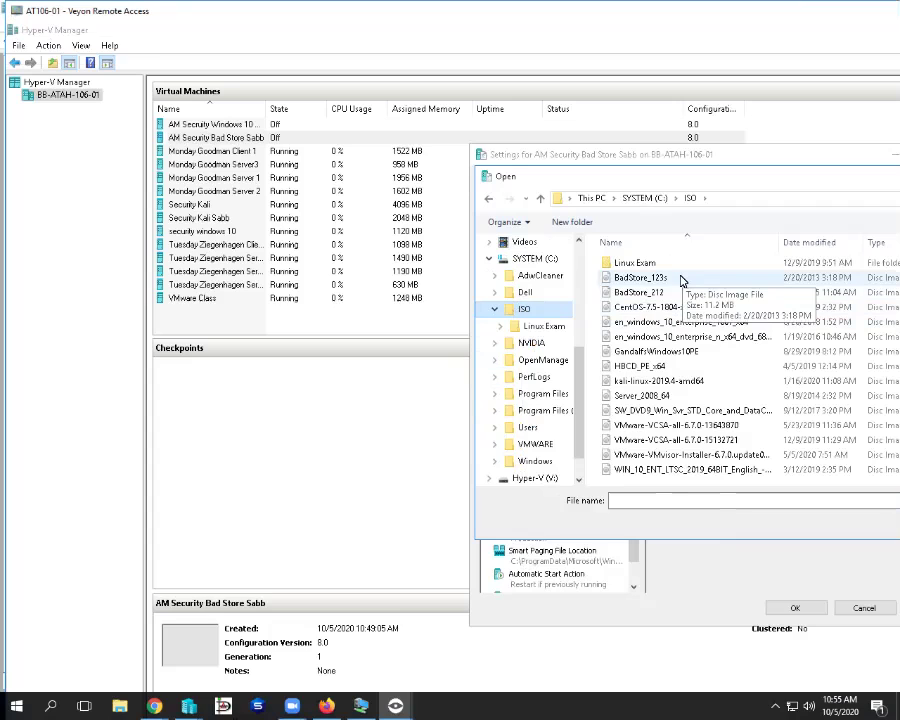
pyautogui.click(666, 292)
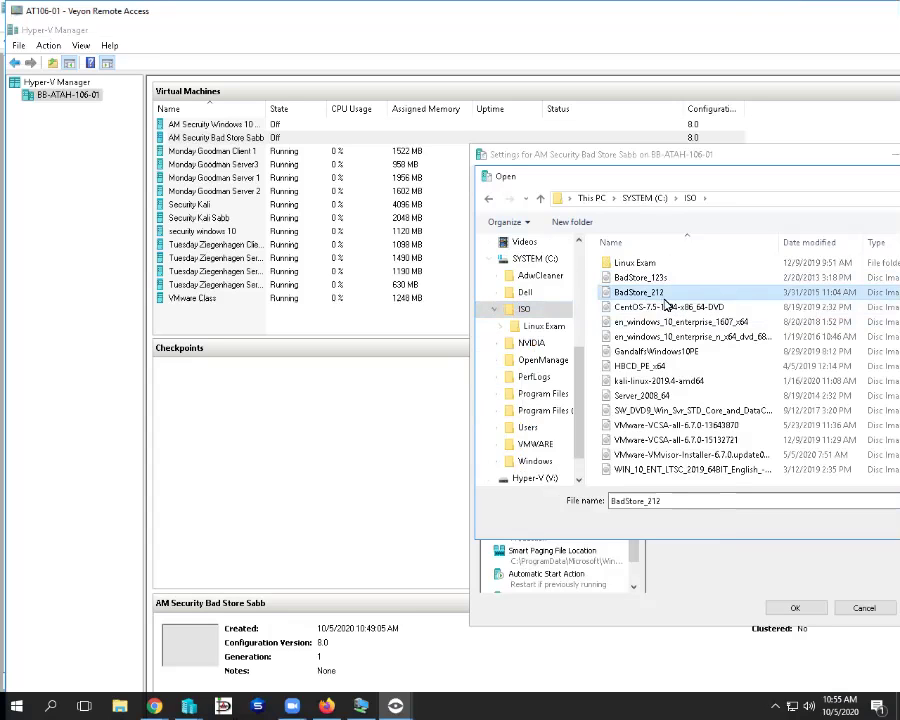
pyautogui.press('Return')
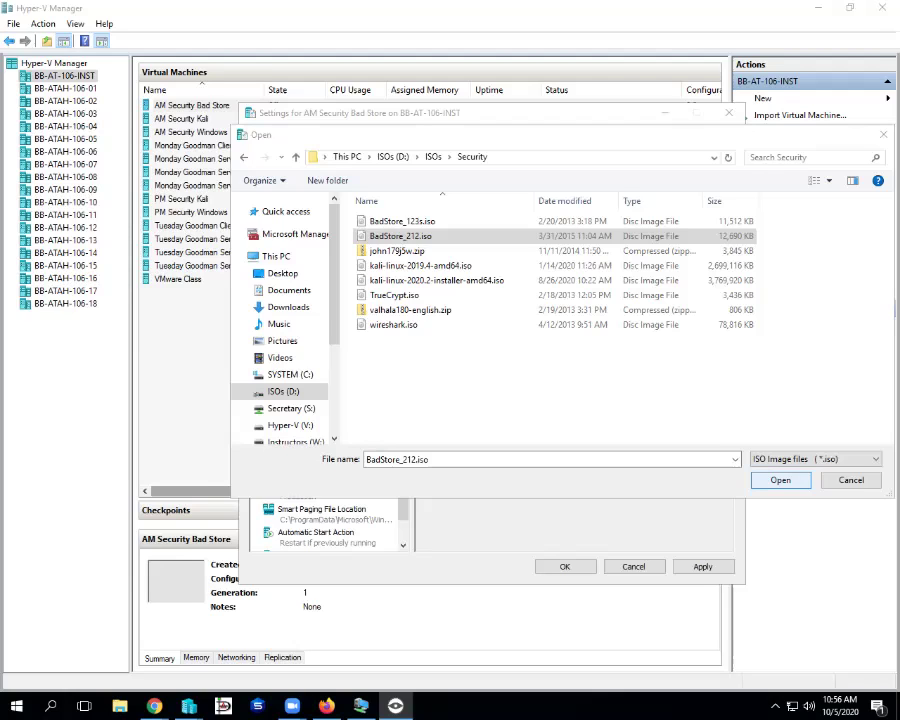
# - Confirm BadStore_212.iso as the DVD image and save the VM settings
pyautogui.press('Return')
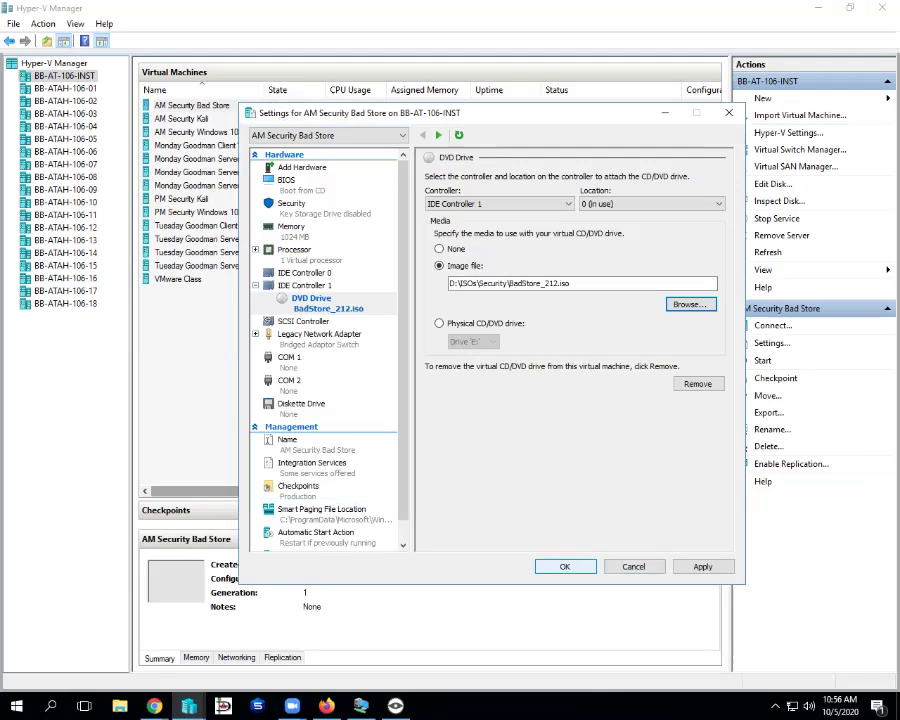
pyautogui.press('Return')
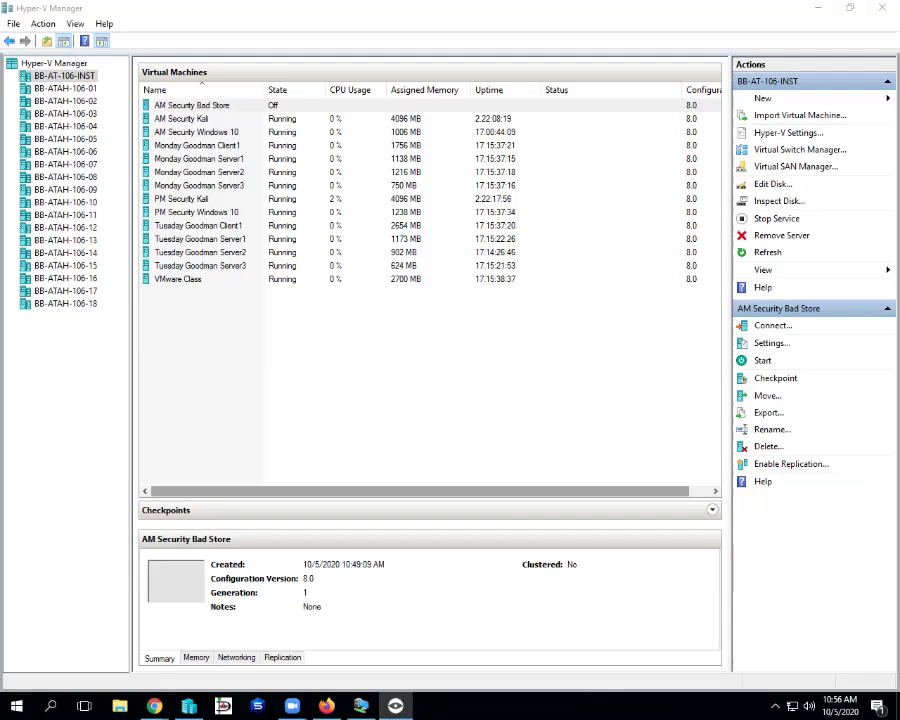
# - Open AM Security Bad Store's connection window and start the VM
pyautogui.hotkey('alt', 'Tab')
pyautogui.hotkey('alt', 'Tab')
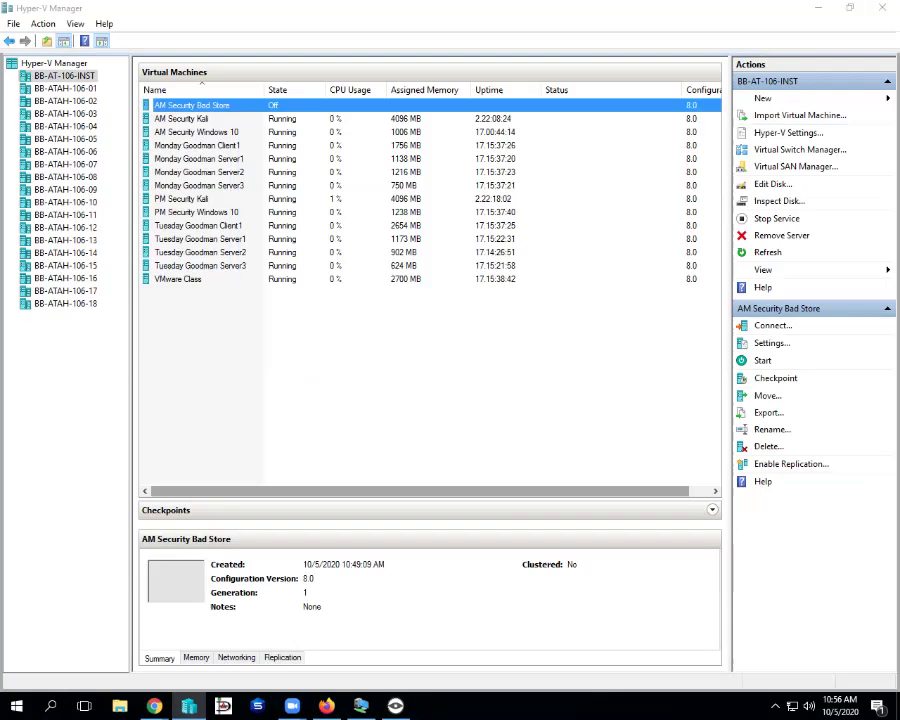
pyautogui.moveTo(233, 31); pyautogui.dragTo(303, 98)
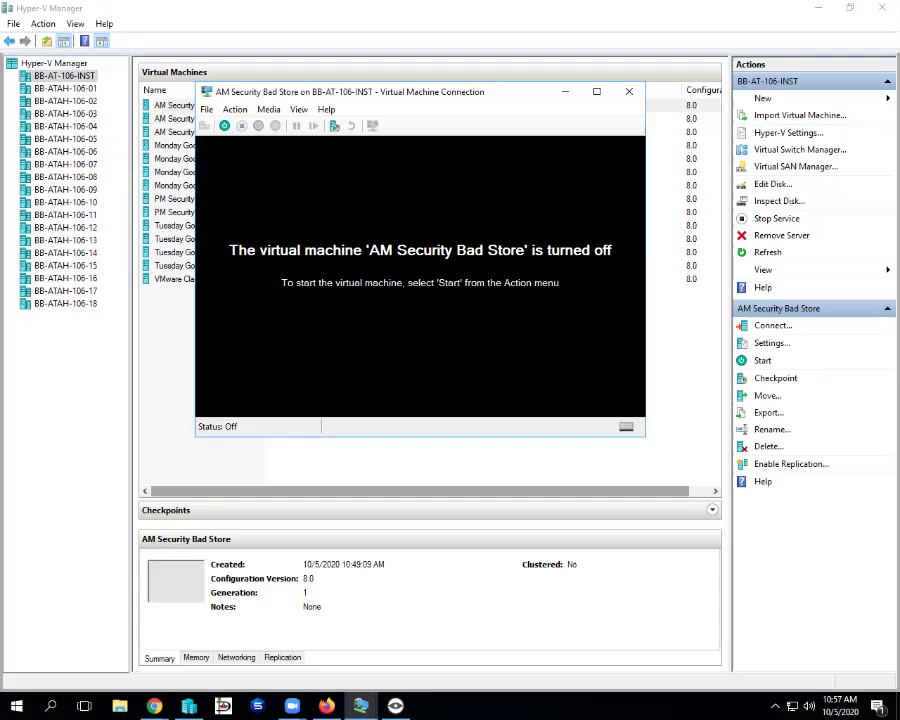
pyautogui.click(224, 125)
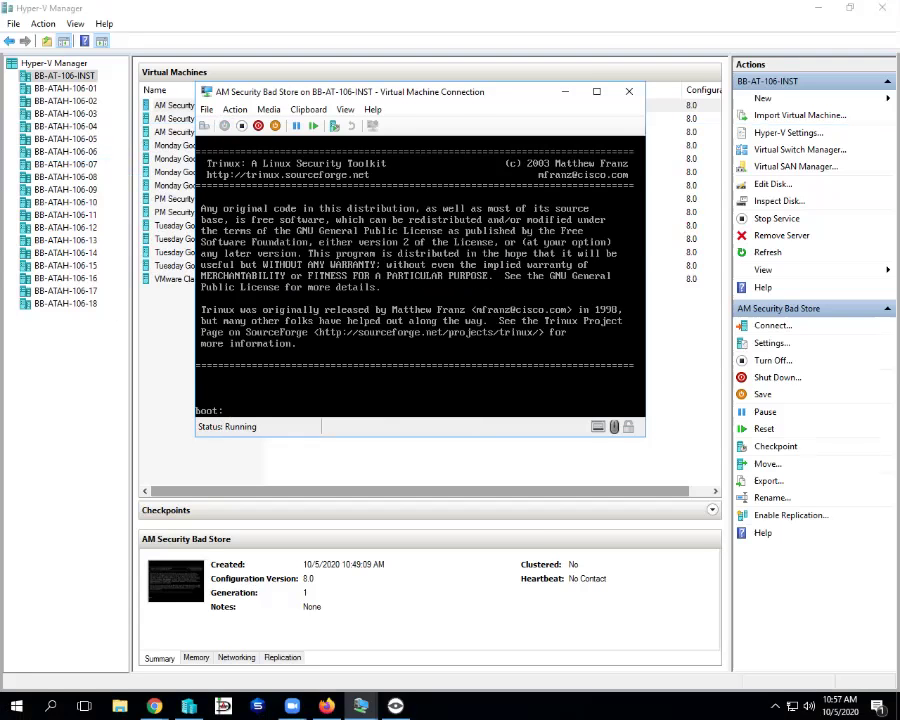
# - Continue past the boot: prompt so Trinux finishes loading
pyautogui.press('Return')
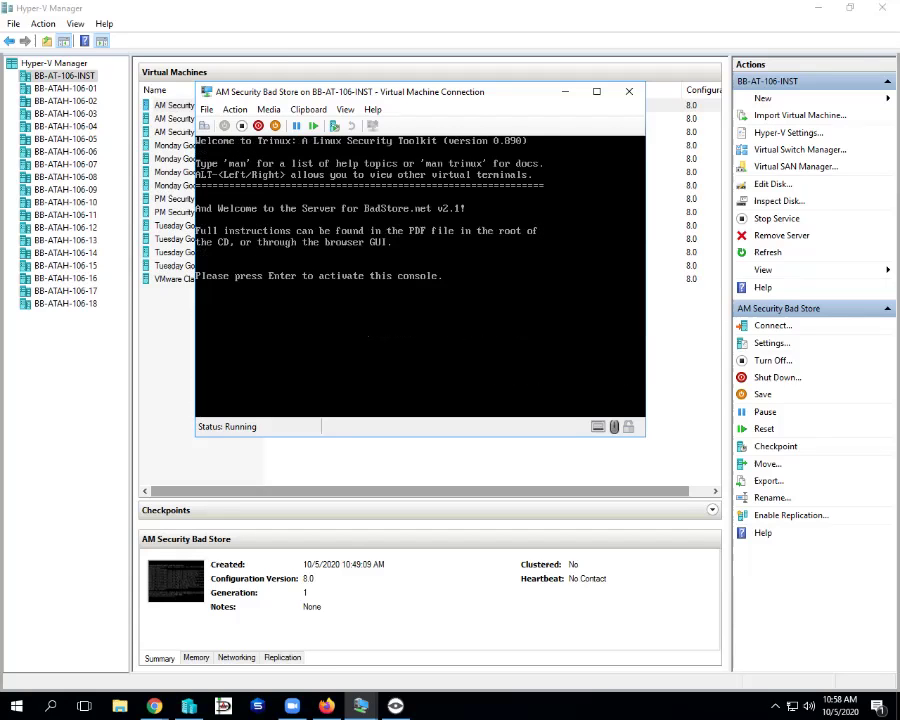
# - In the BadStore console, run 'ip addr list', then 'ifconfig' to show eth0 at 10.10.1.75
pyautogui.press('Return')
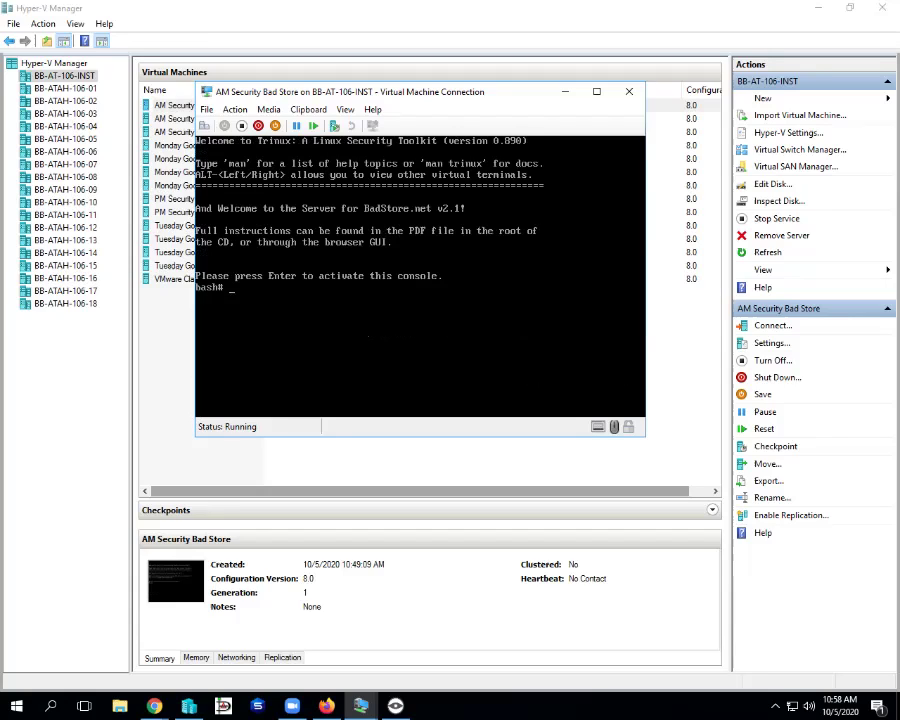
pyautogui.write('ip addr list')
pyautogui.press('Return')
pyautogui.write('ifconfig')
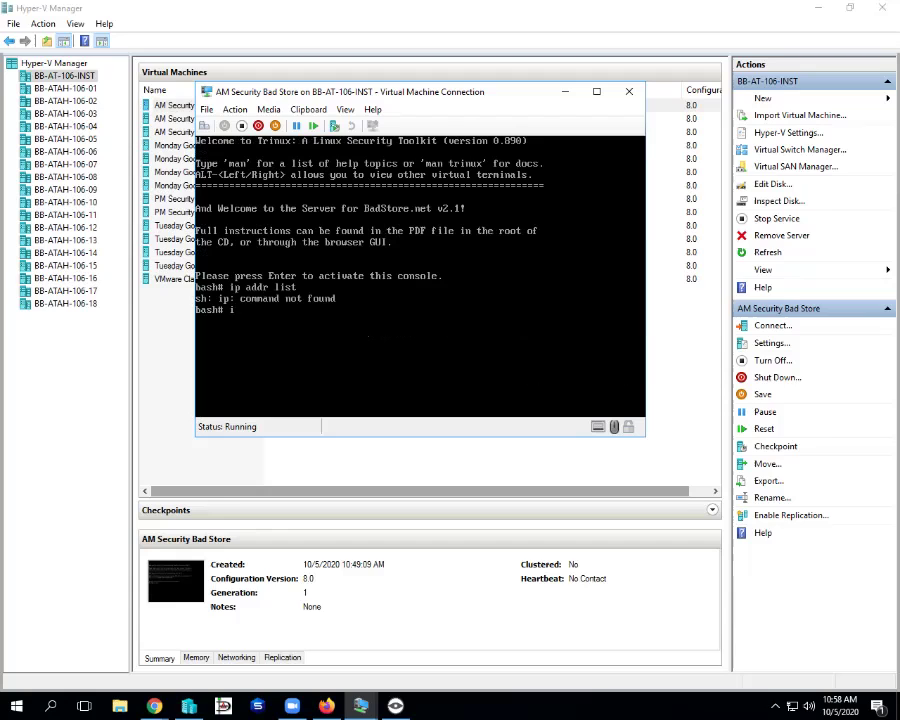
pyautogui.press('Return')
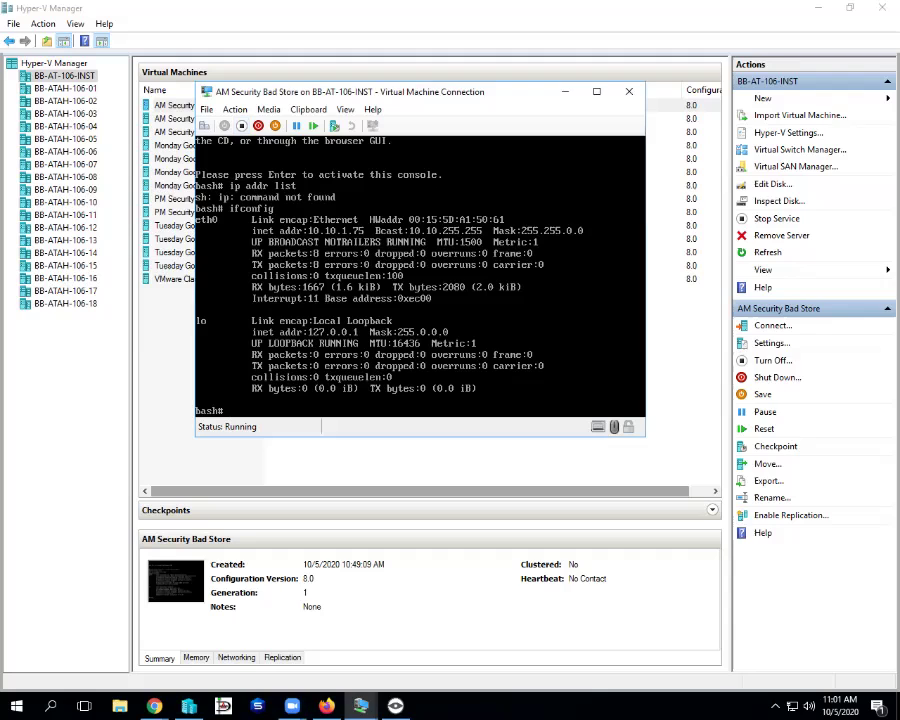
# - Confirm Turn Off for AM Security Bad Store and close its Virtual Machine Connection window
pyautogui.hotkey('ctrl', 'o')
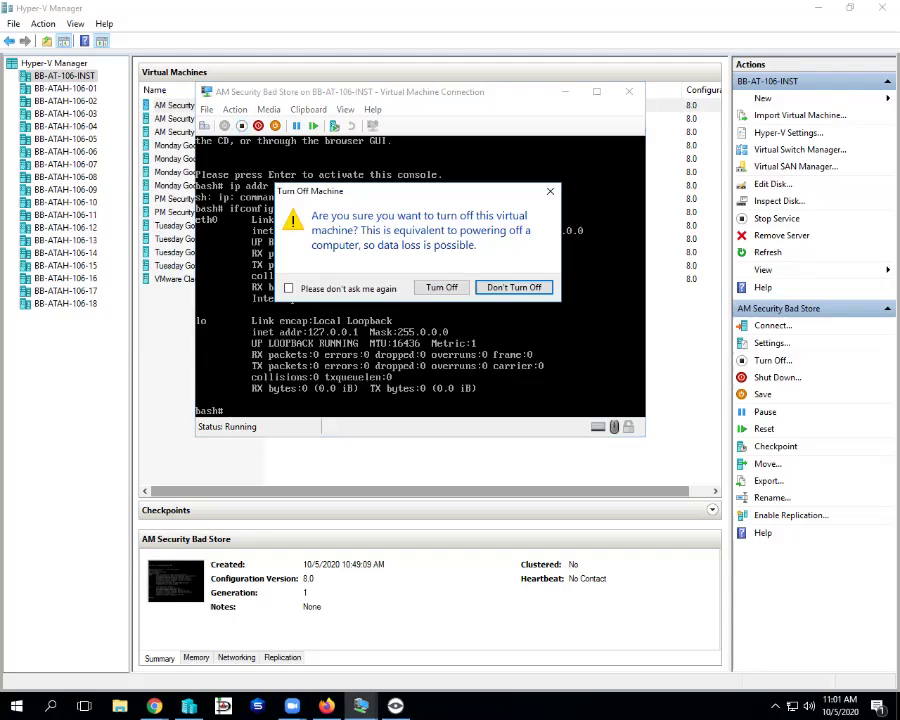
pyautogui.press('Left')
pyautogui.press('Return')
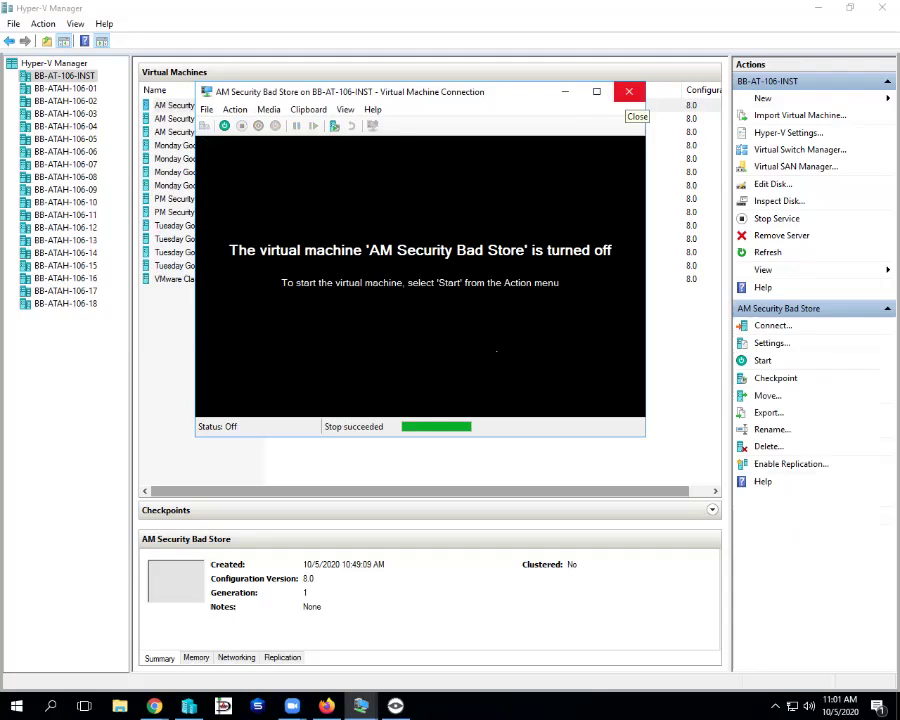
pyautogui.click(629, 91)
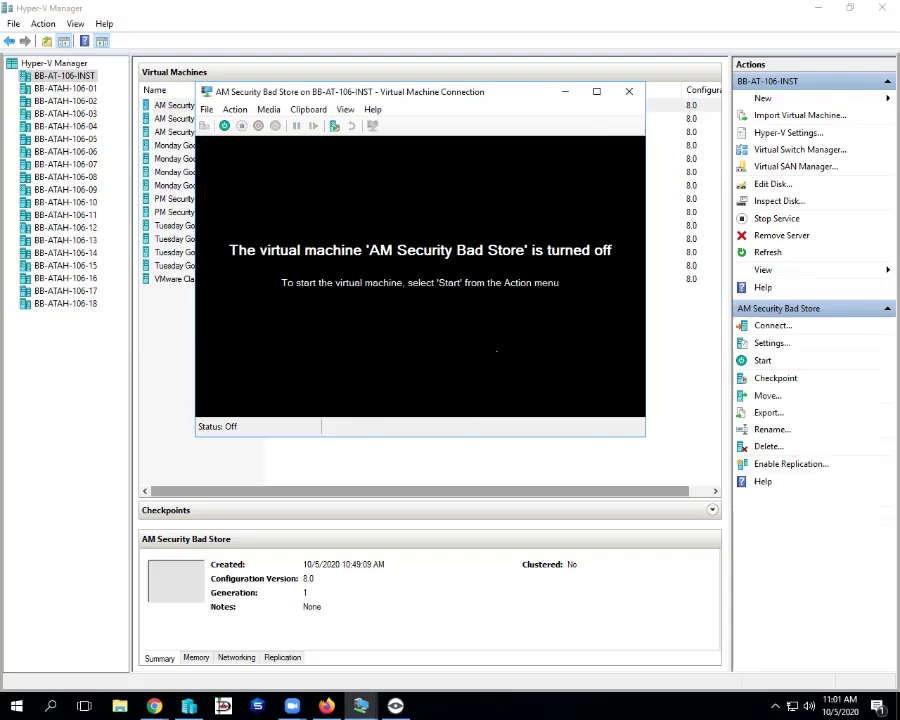
pyautogui.click(629, 91)
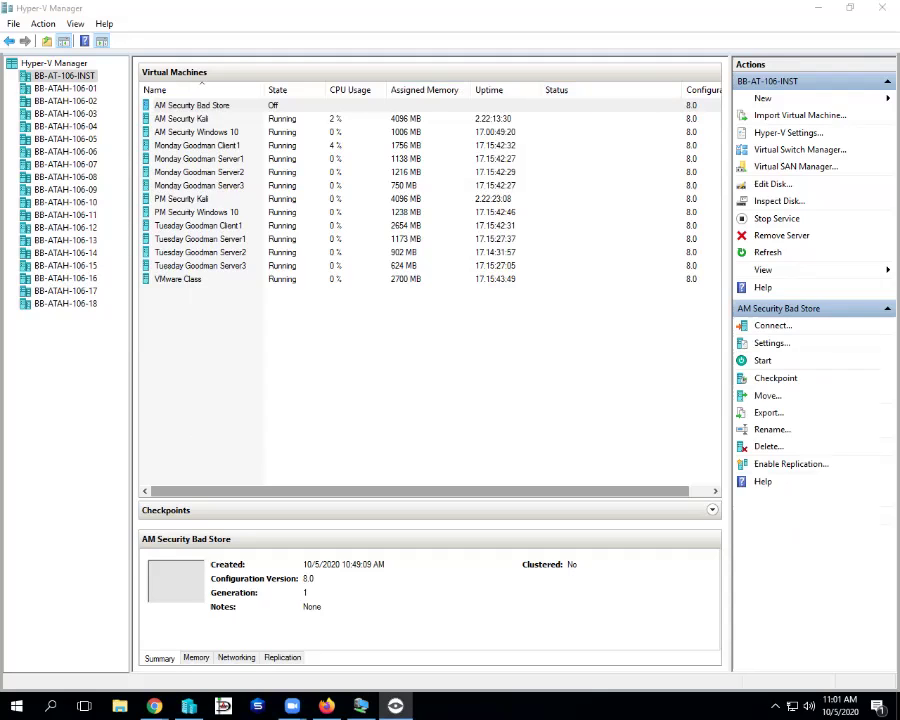